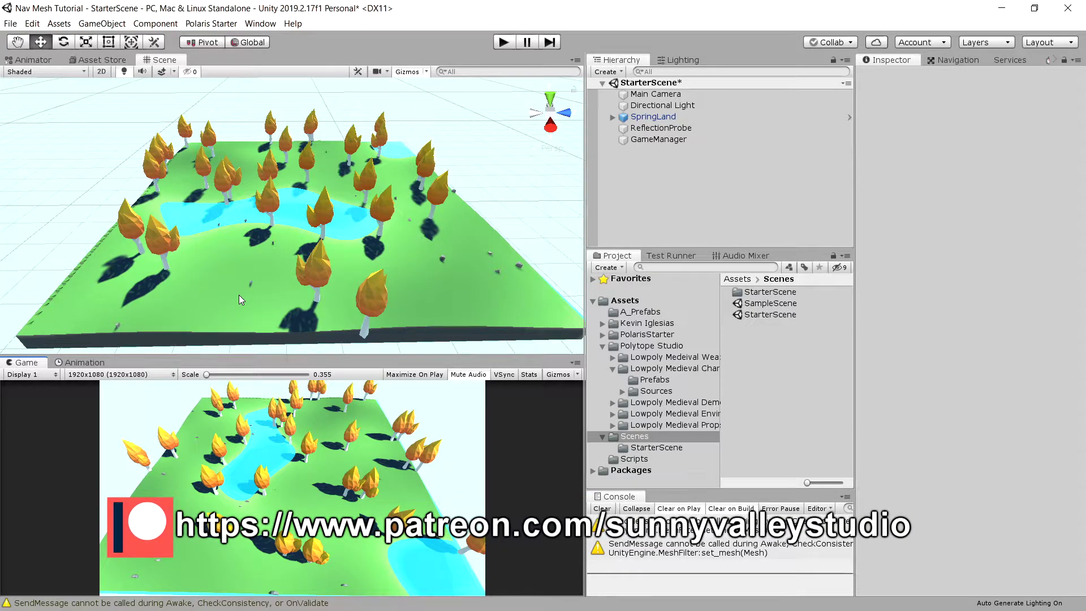
# Select the StarterScene asset and highlight the docs notes on baking NavMesh and NavMeshObstacle
pyautogui.click(781, 315)
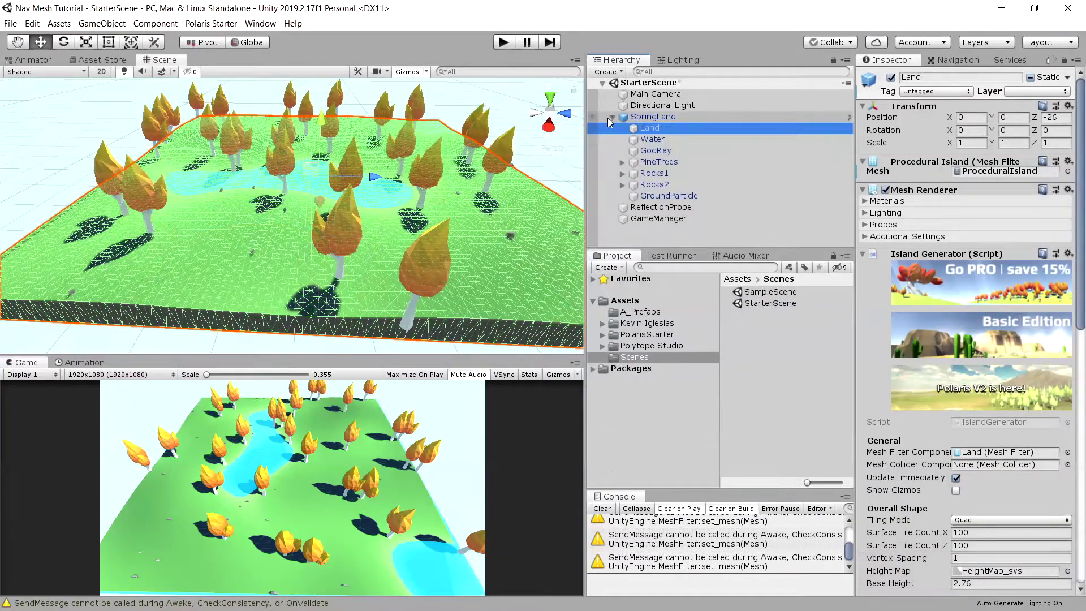
pyautogui.click(612, 118)
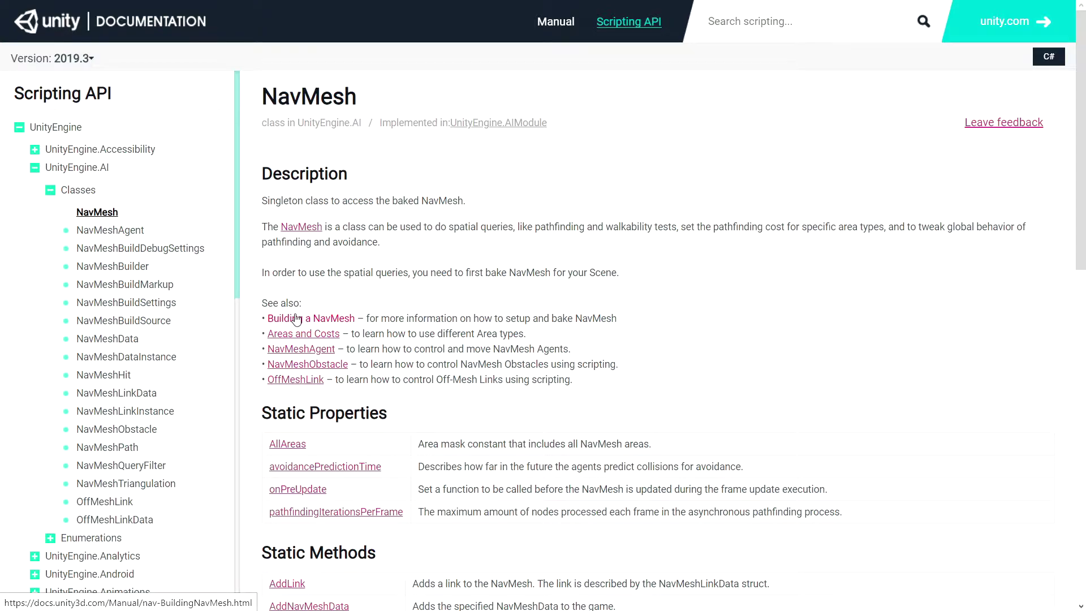
pyautogui.moveTo(458, 318); pyautogui.dragTo(613, 319)
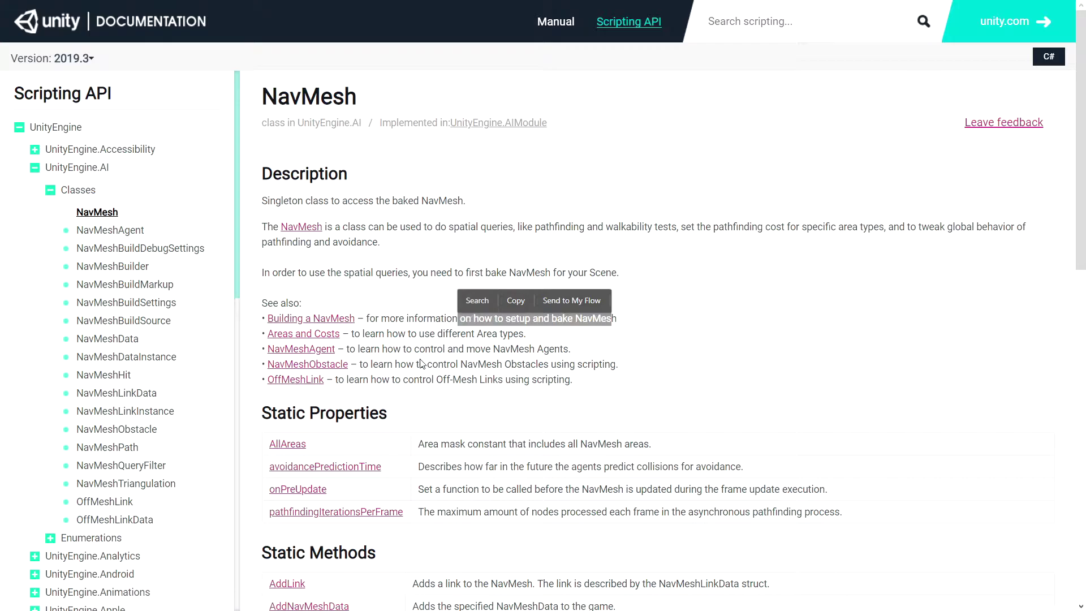
pyautogui.moveTo(604, 365); pyautogui.dragTo(260, 367)
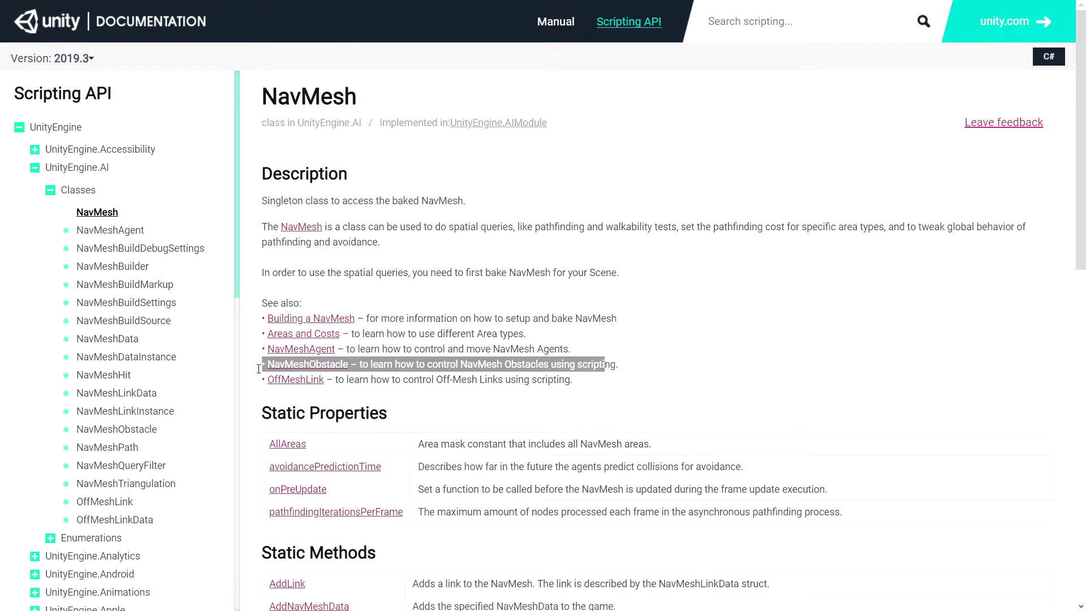
pyautogui.click(567, 390)
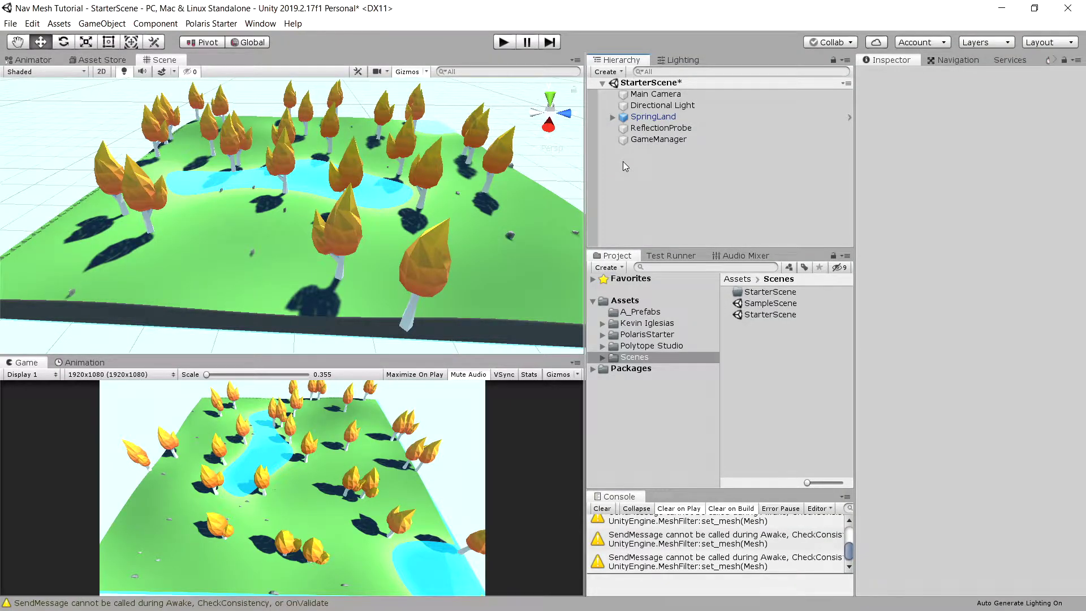
# Select the Land mesh inside SpringLand and open Window > AI > Navigation
pyautogui.click(664, 119)
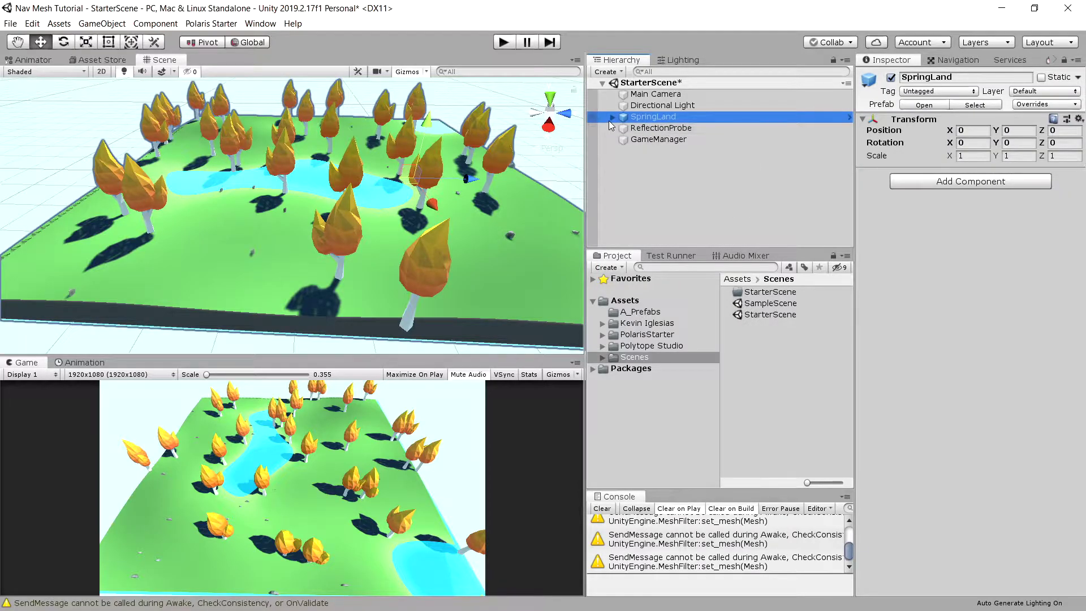
pyautogui.click(612, 117)
pyautogui.click(657, 129)
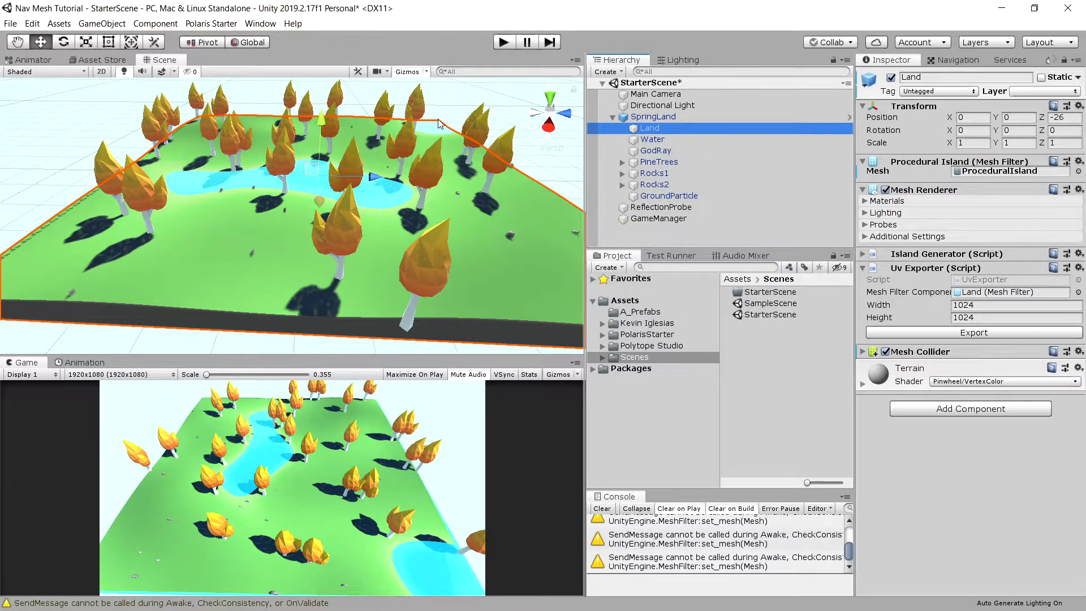
pyautogui.click(253, 25)
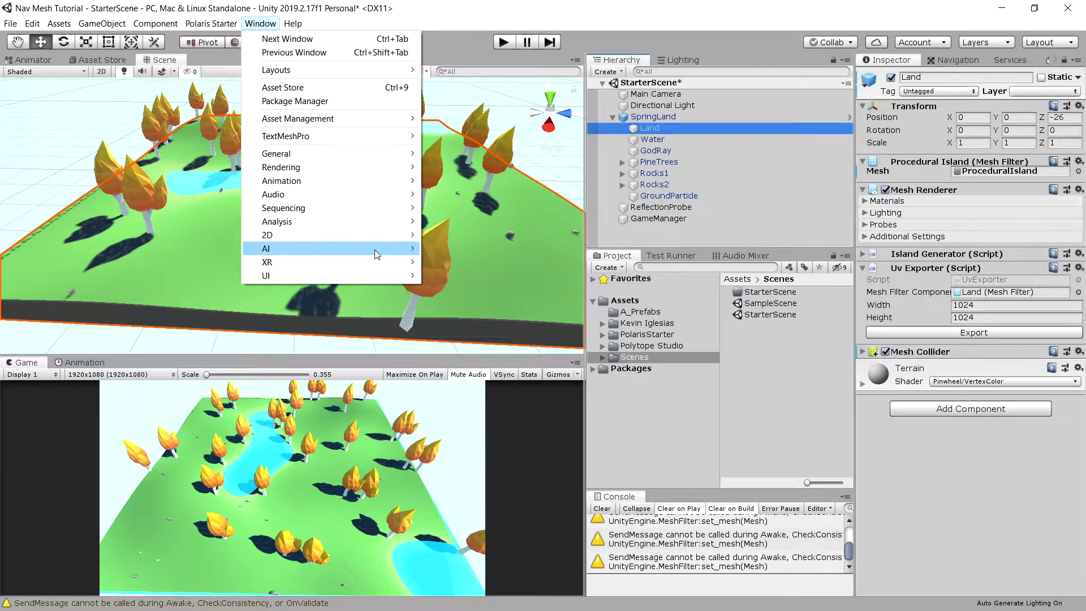
pyautogui.moveTo(377, 254)
pyautogui.click(465, 250)
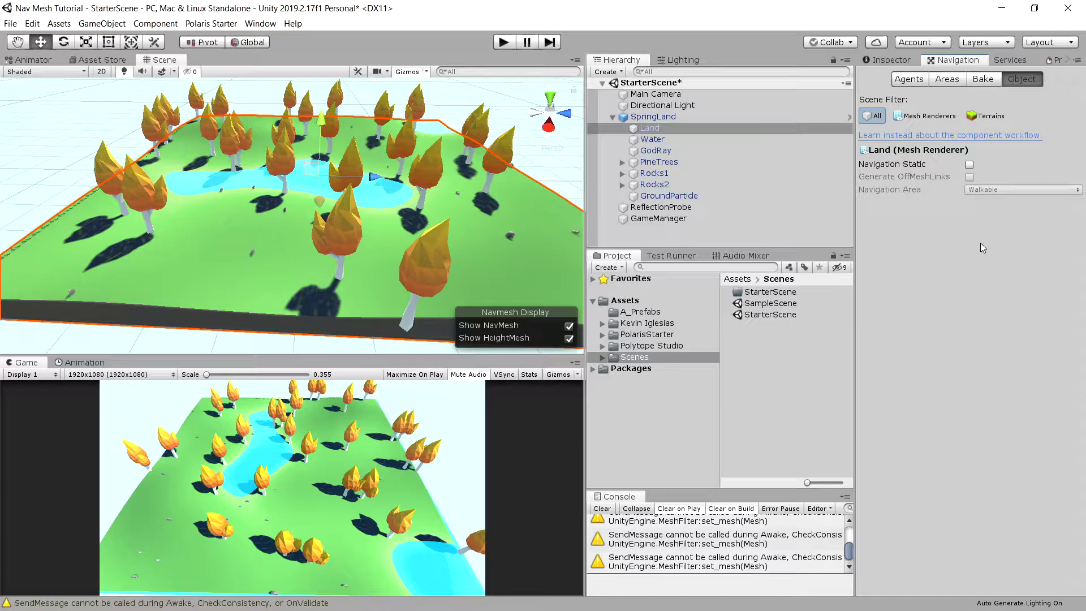
pyautogui.click(909, 79)
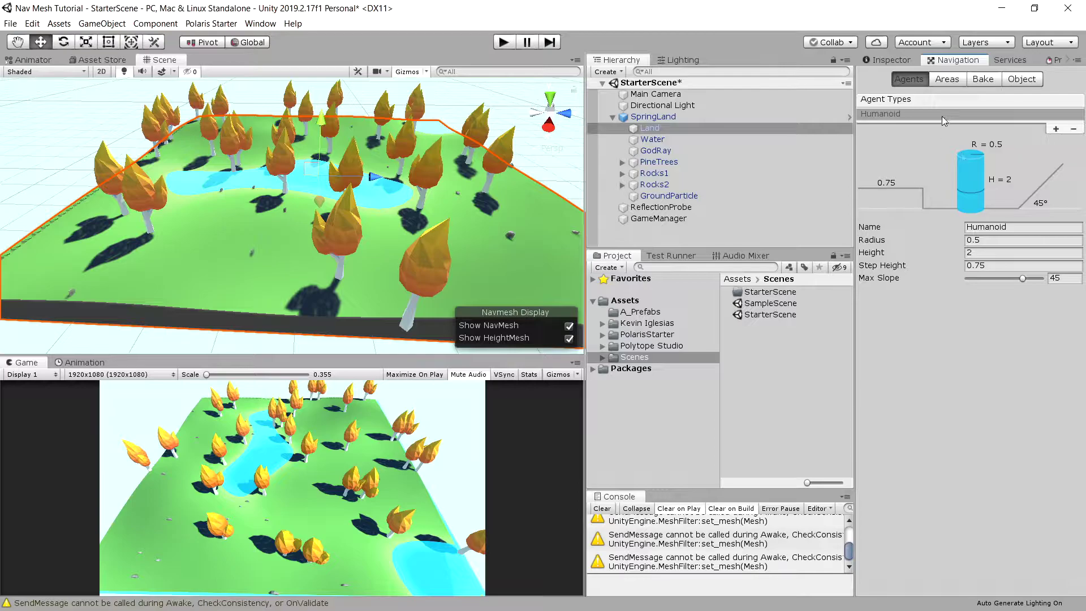
pyautogui.click(949, 81)
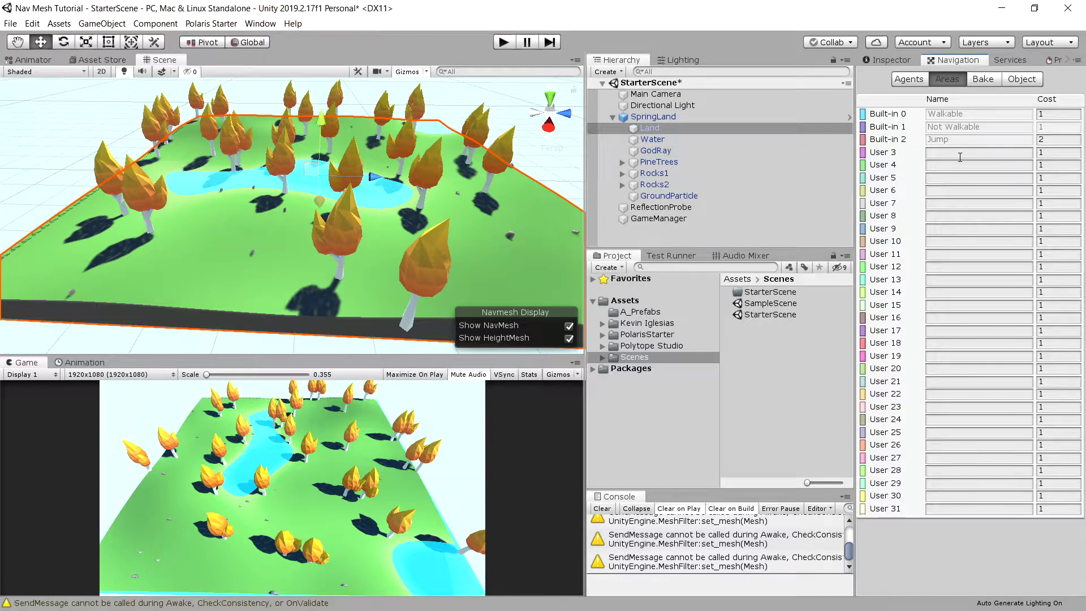
pyautogui.click(990, 81)
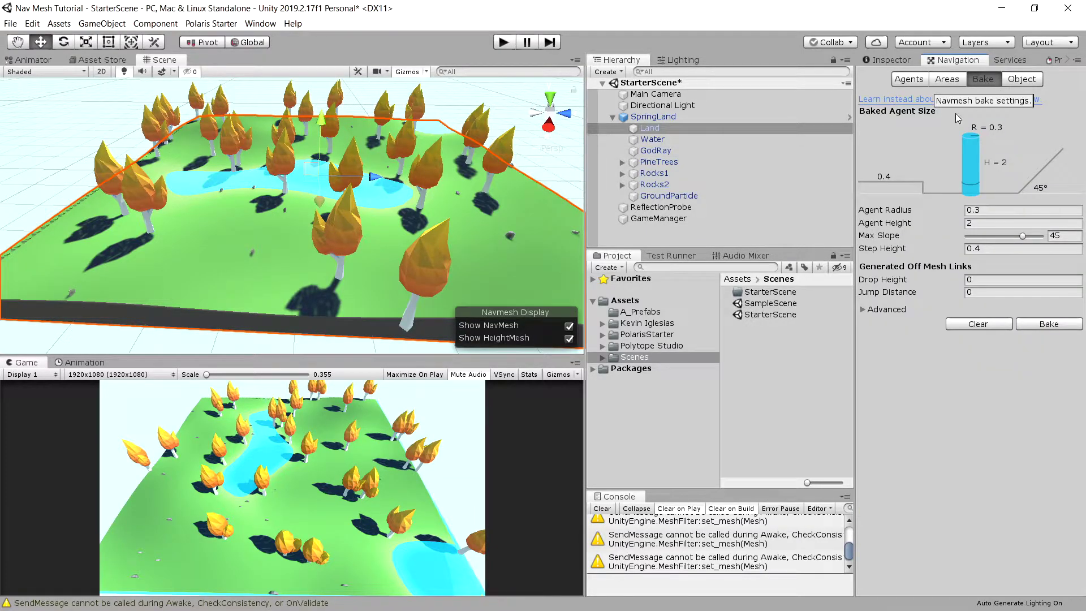
pyautogui.click(1019, 83)
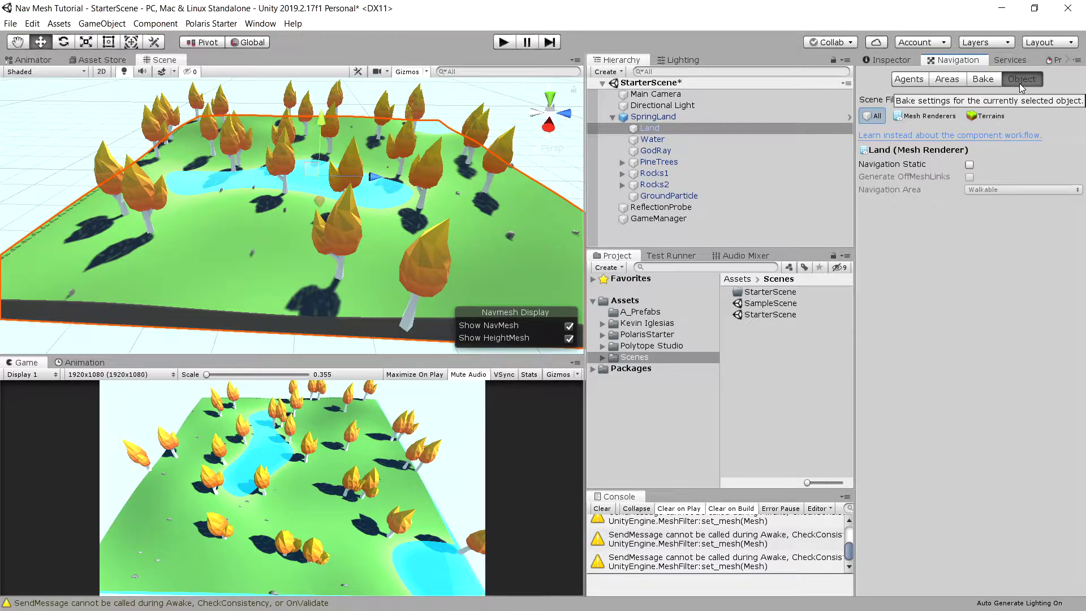
# Make the Land mesh Navigation Static with Navigation Area Walkable
pyautogui.click(569, 157)
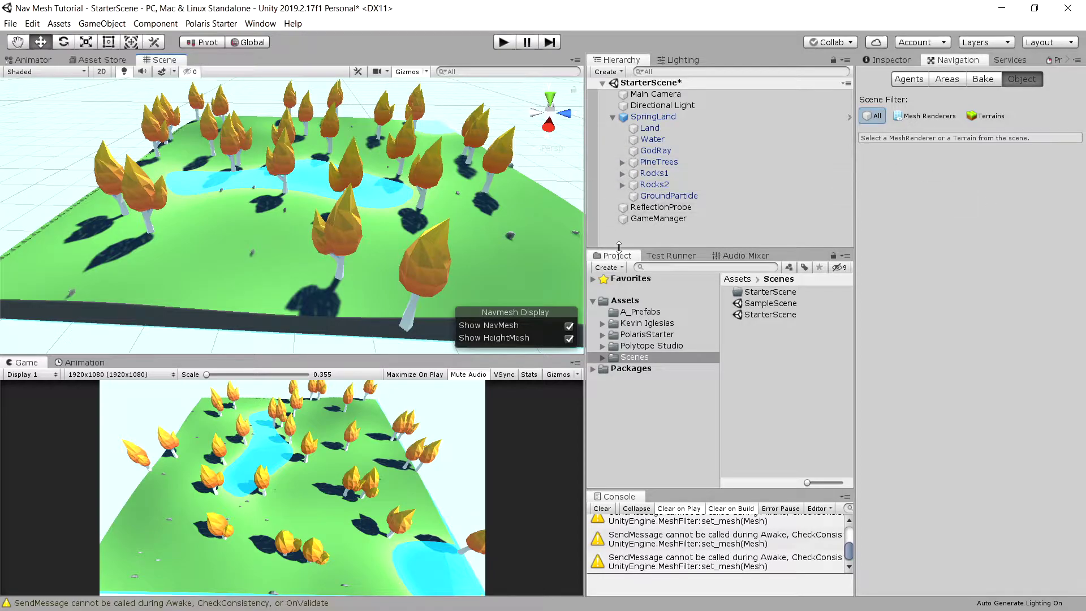
pyautogui.click(240, 259)
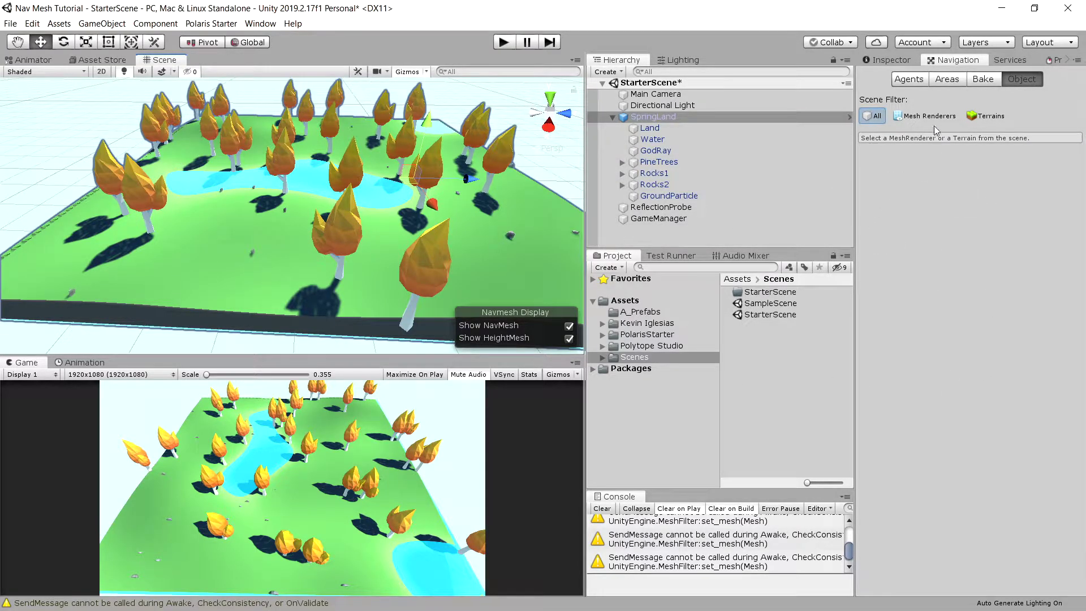
pyautogui.click(649, 130)
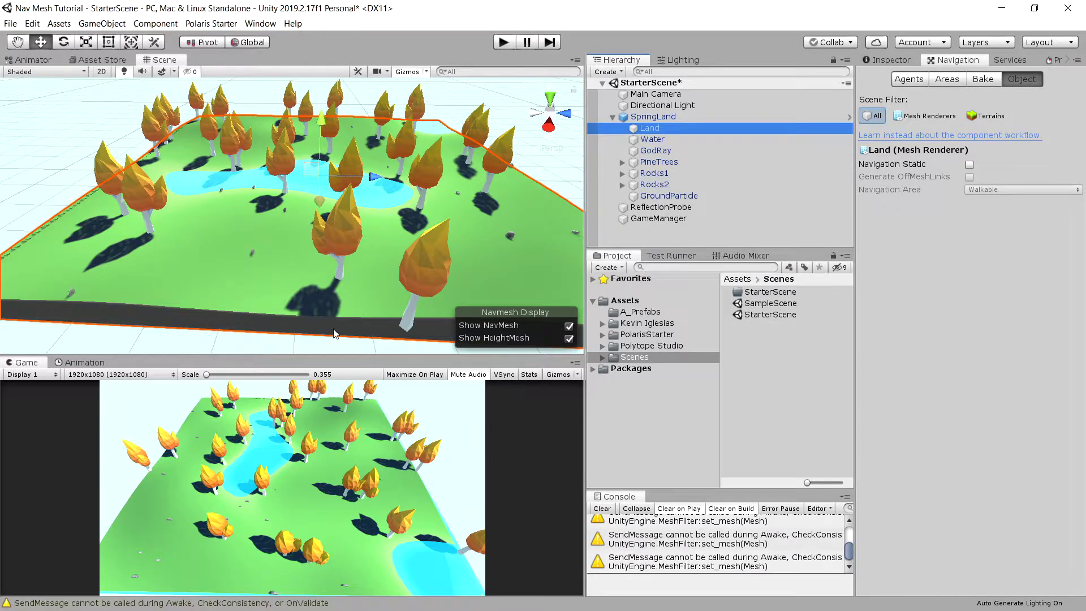
pyautogui.click(970, 164)
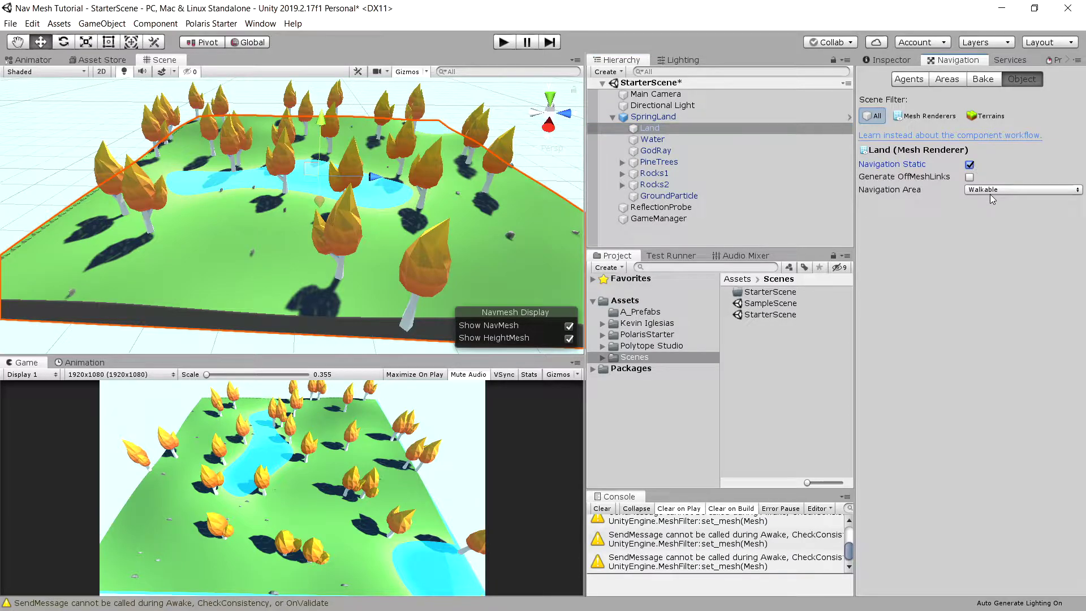
pyautogui.click(991, 191)
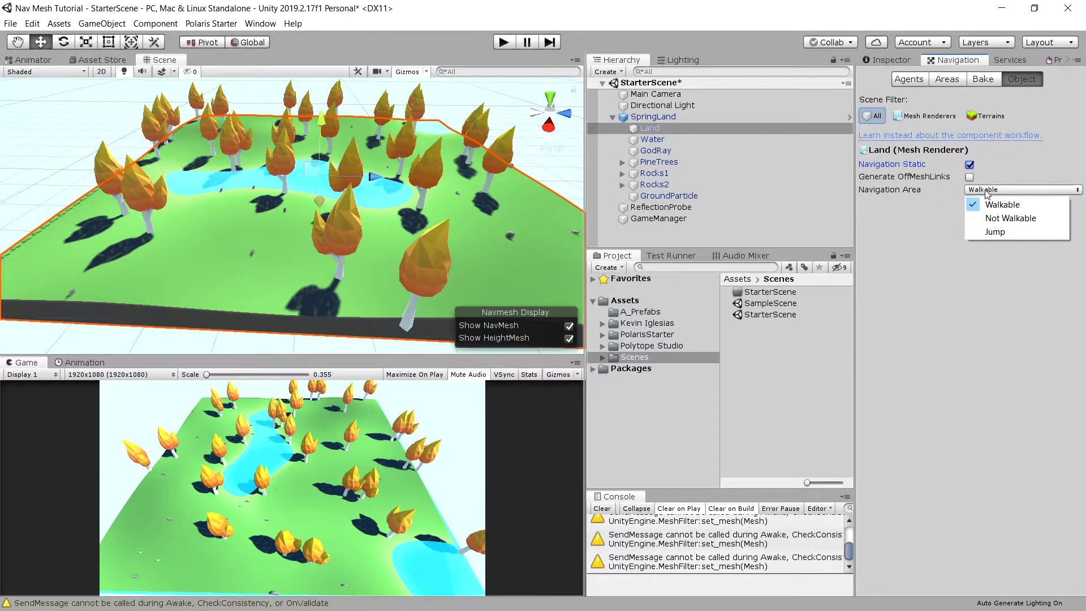
pyautogui.click(959, 216)
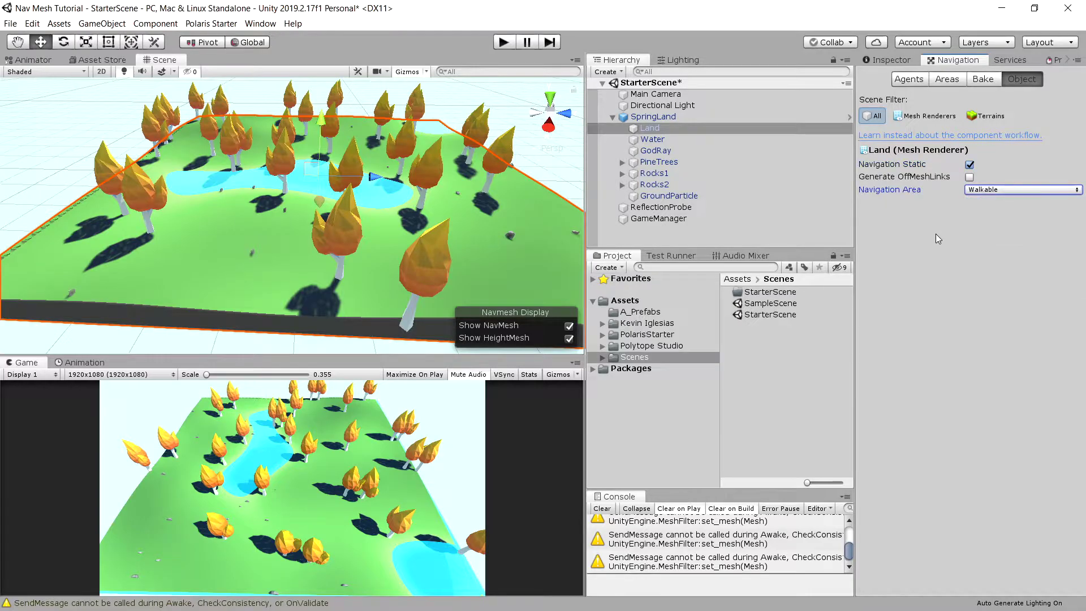
# Keep the Water mesh's Navigation Area set to Not Walkable
pyautogui.click(695, 141)
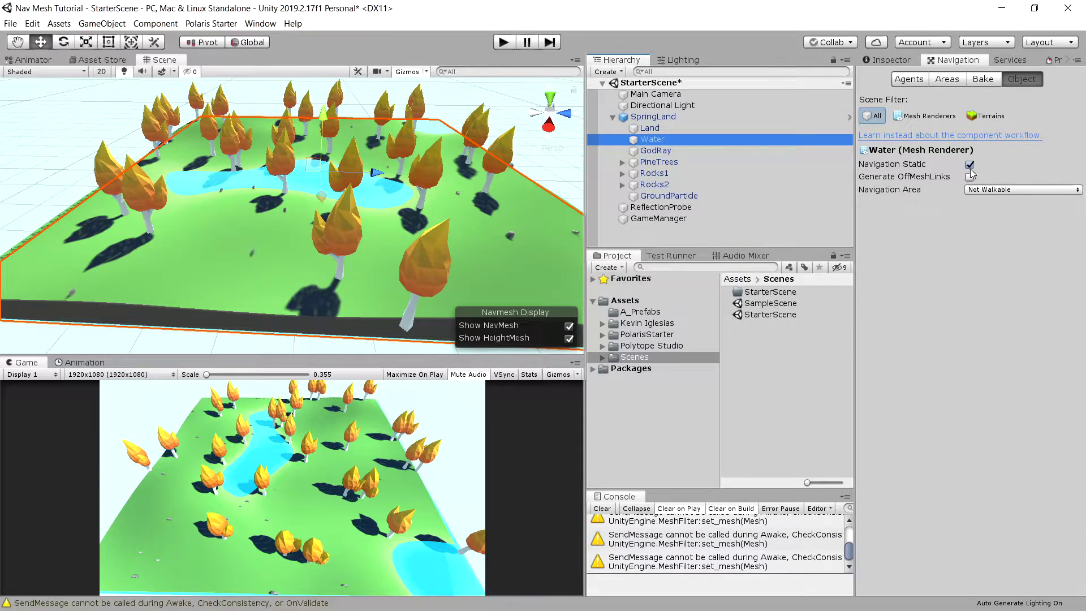
pyautogui.click(1005, 190)
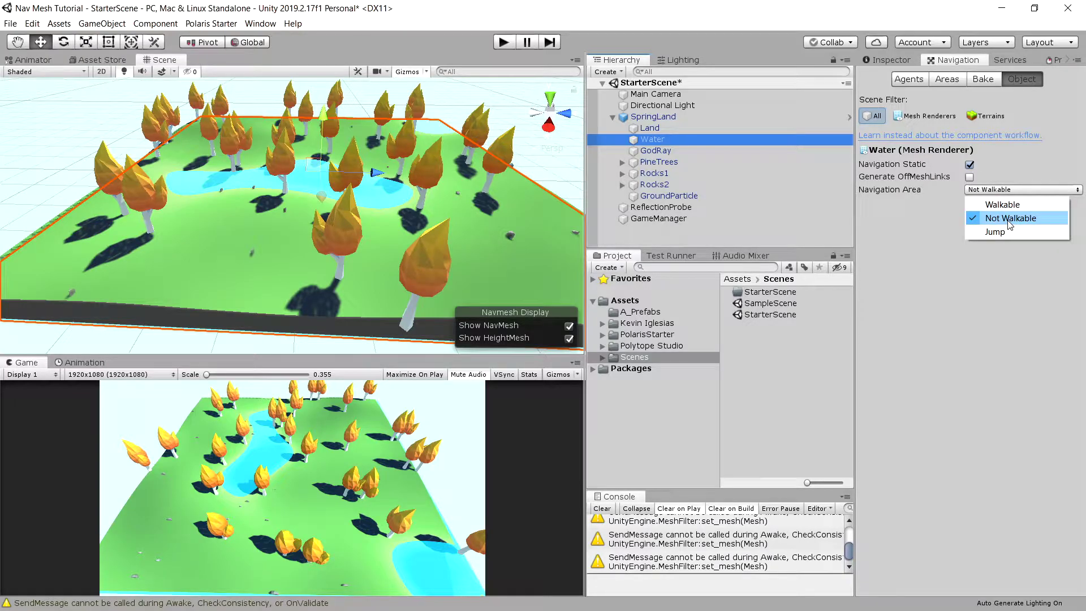
pyautogui.click(1009, 221)
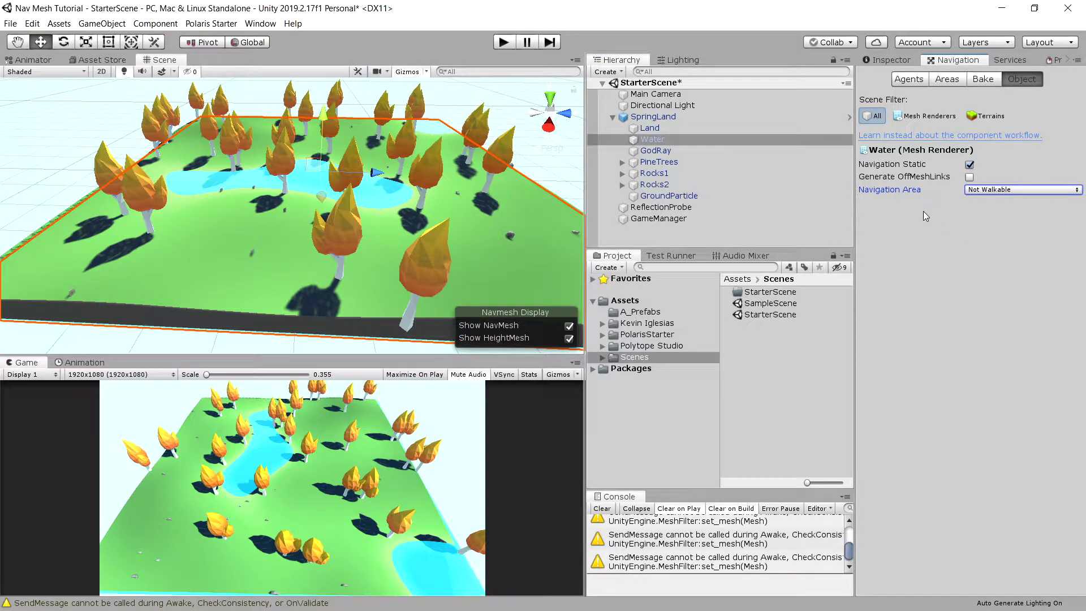
# Bake the navmesh from the Bake tab and orbit the Scene view to inspect it
pyautogui.click(980, 84)
pyautogui.click(1034, 324)
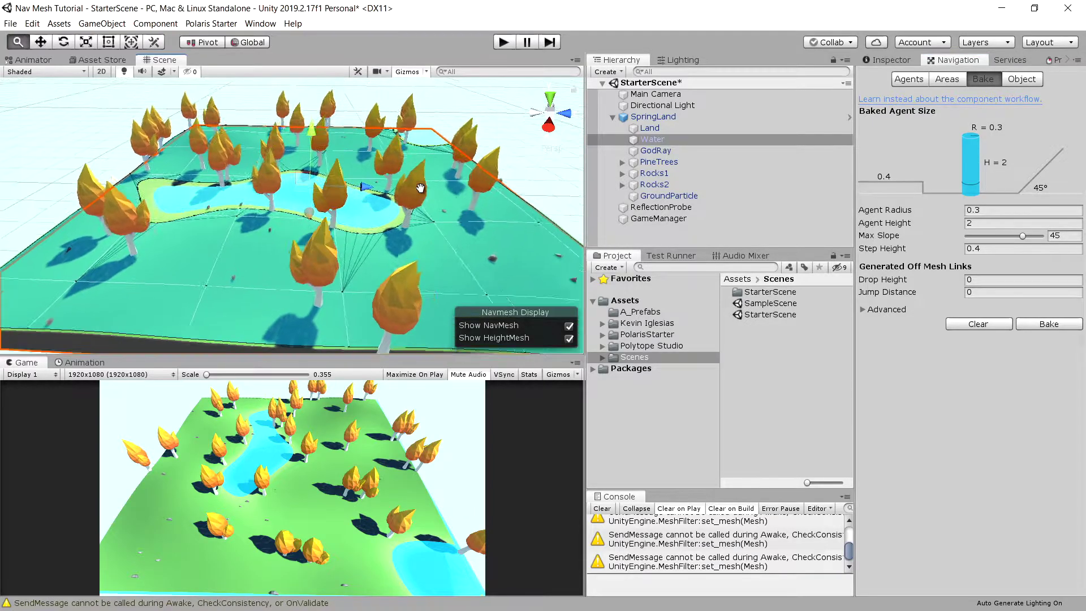
pyautogui.scroll(3, 420, 188)
pyautogui.keyDown('alt'); pyautogui.moveTo(421, 188); pyautogui.dragTo(362, 203); pyautogui.keyUp('alt')
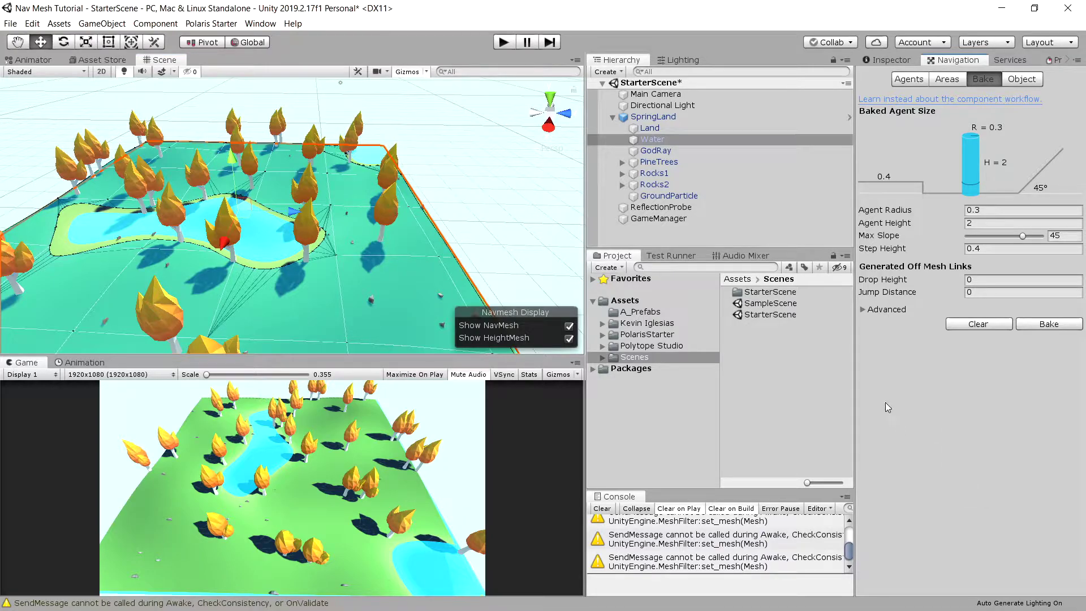
# Expand the Advanced bake options and untick Manual Voxel Size
pyautogui.click(899, 310)
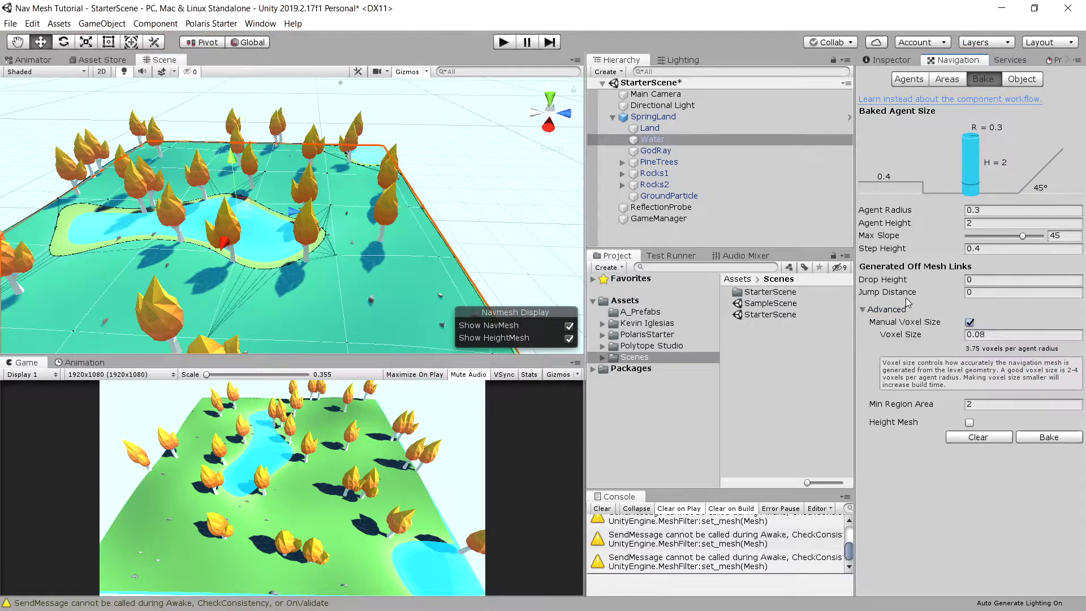
pyautogui.click(970, 322)
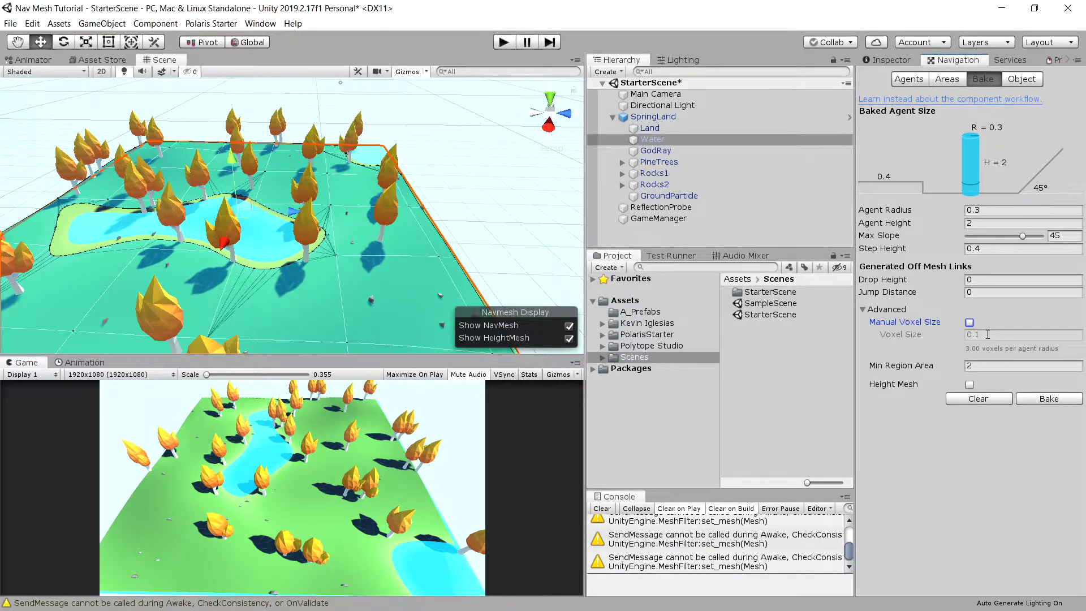
pyautogui.moveTo(918, 332)
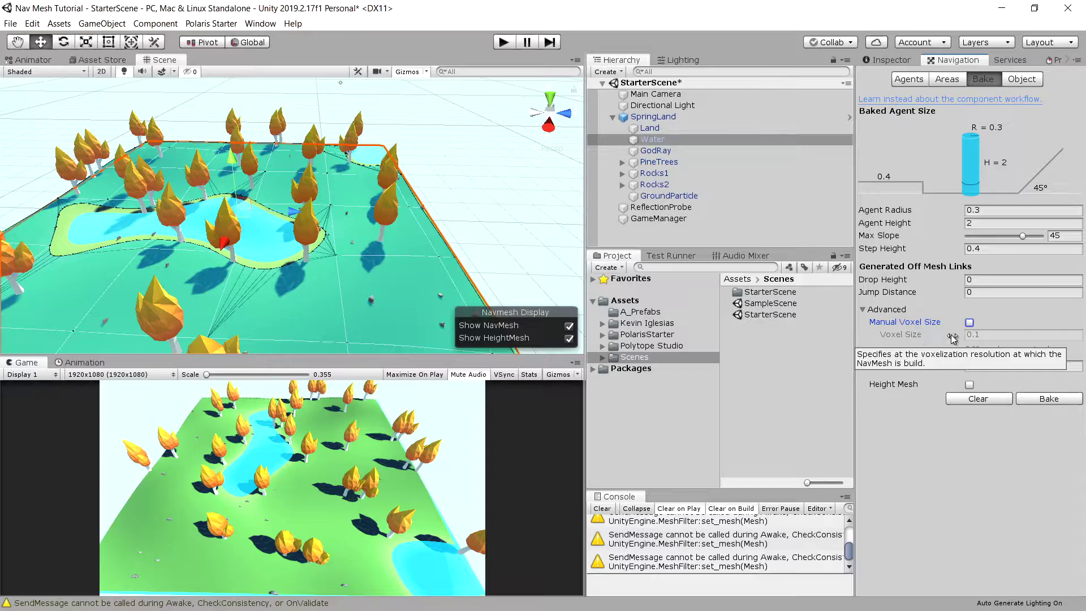
# Re-enable Manual Voxel Size with Voxel Size 0.05, rebake, and inspect the shoreline
pyautogui.click(1050, 399)
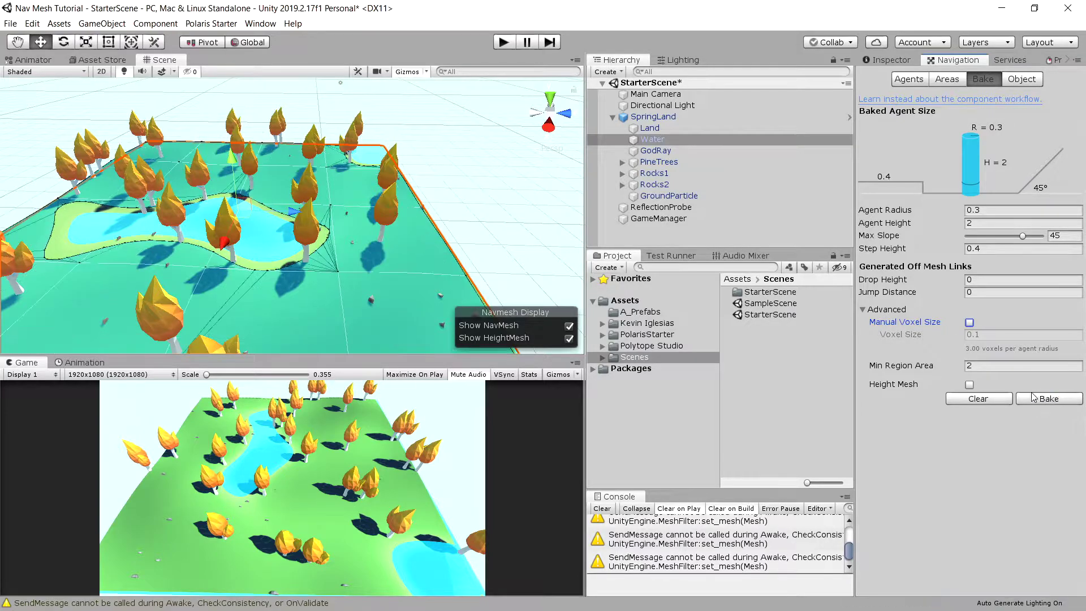
pyautogui.scroll(2, 240, 273)
pyautogui.scroll(2, 239, 273)
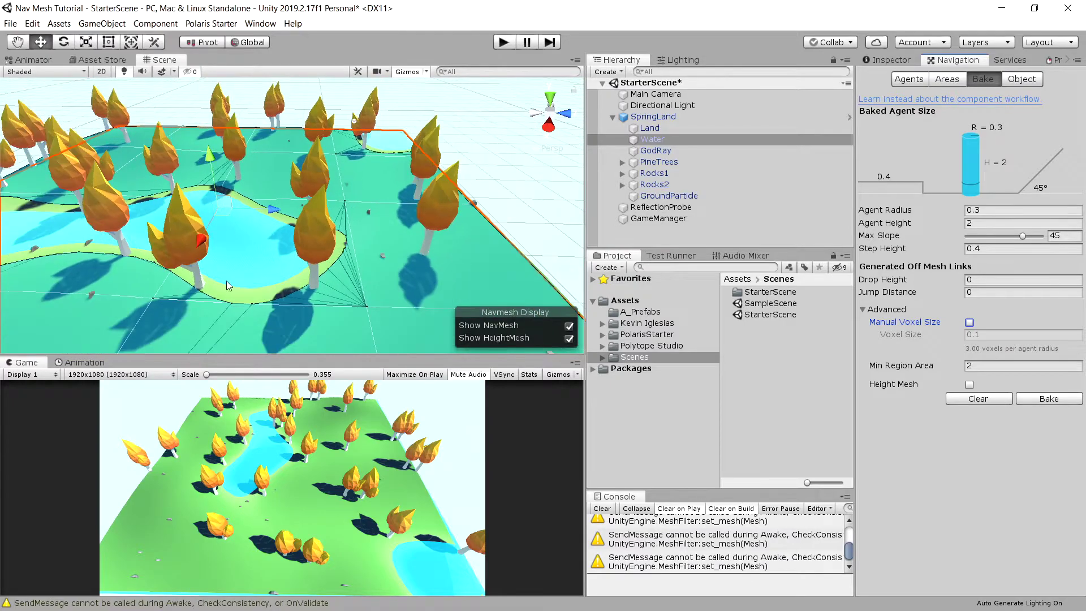
pyautogui.click(970, 322)
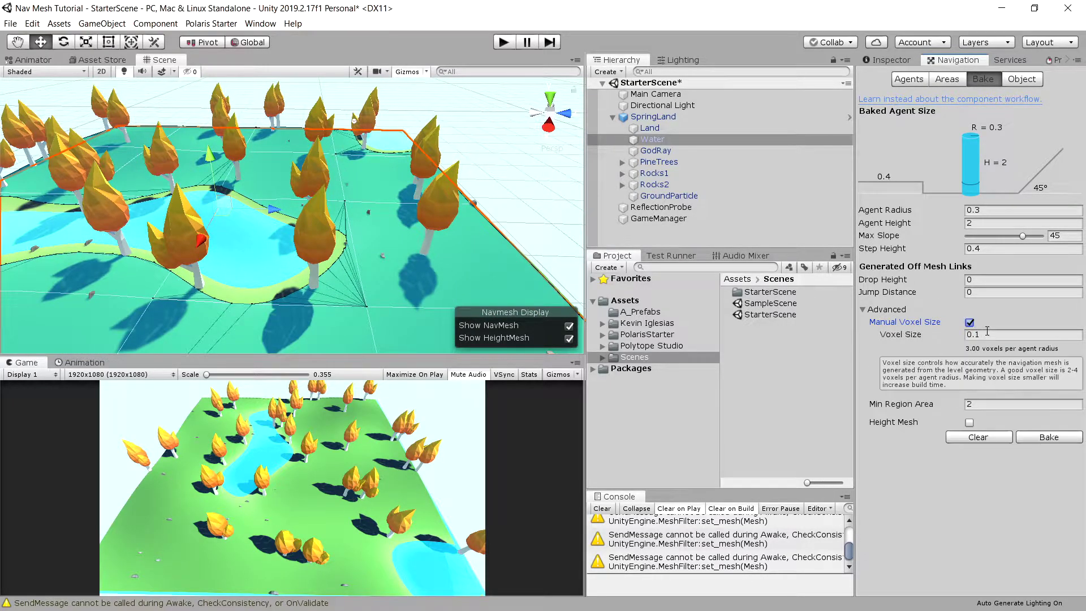
pyautogui.click(979, 334)
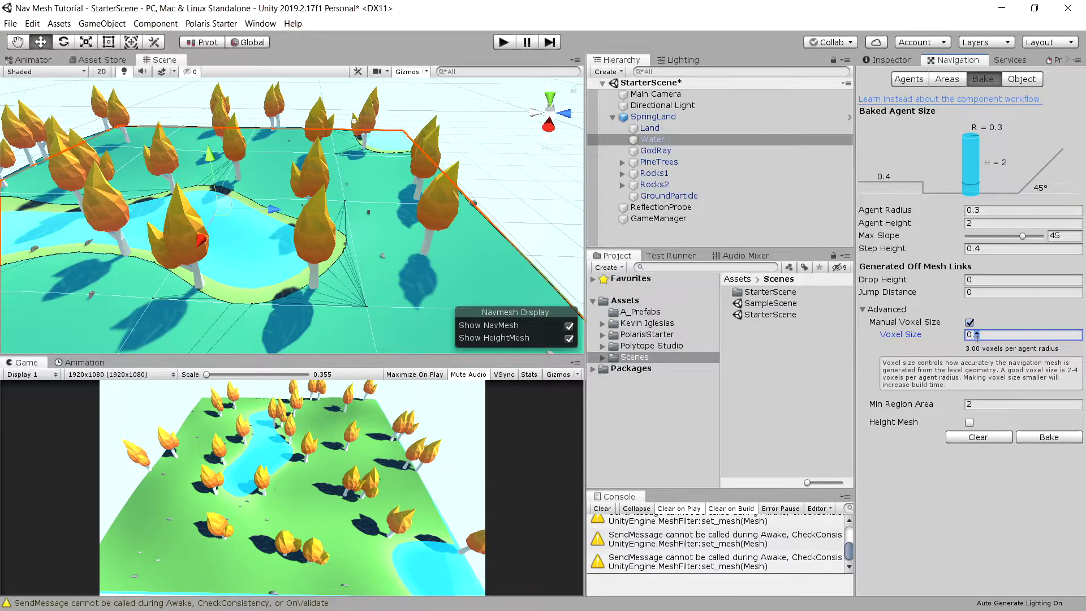
pyautogui.press('BackSpace')
pyautogui.write('05')
pyautogui.click(1052, 437)
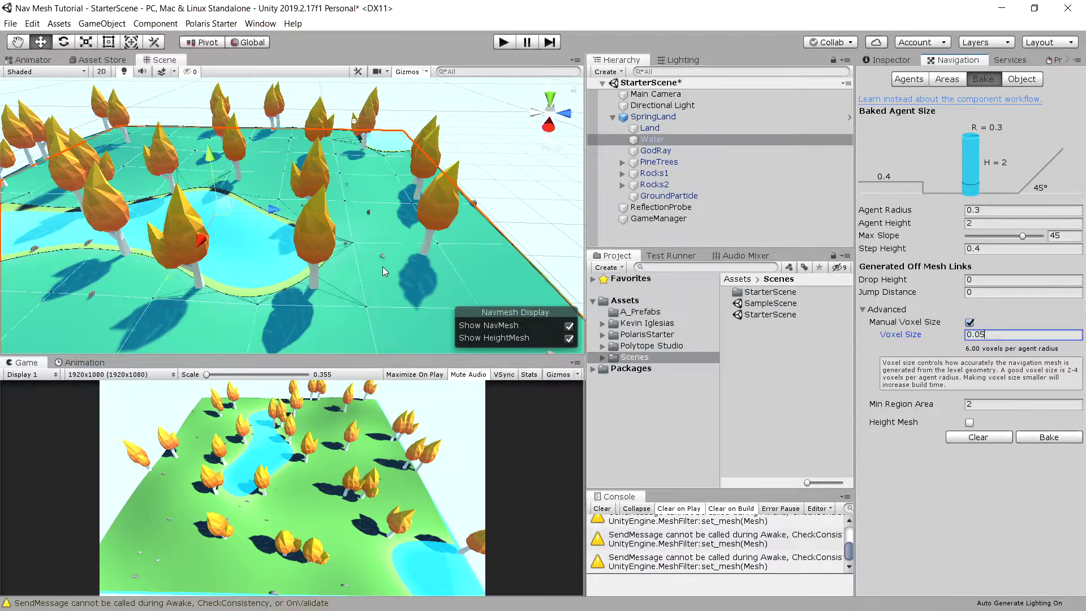
pyautogui.moveTo(185, 265)
pyautogui.keyDown('alt'); pyautogui.mouseDown()
pyautogui.moveTo(283, 269)
pyautogui.moveTo(202, 255)
pyautogui.mouseUp(); pyautogui.keyUp('alt')
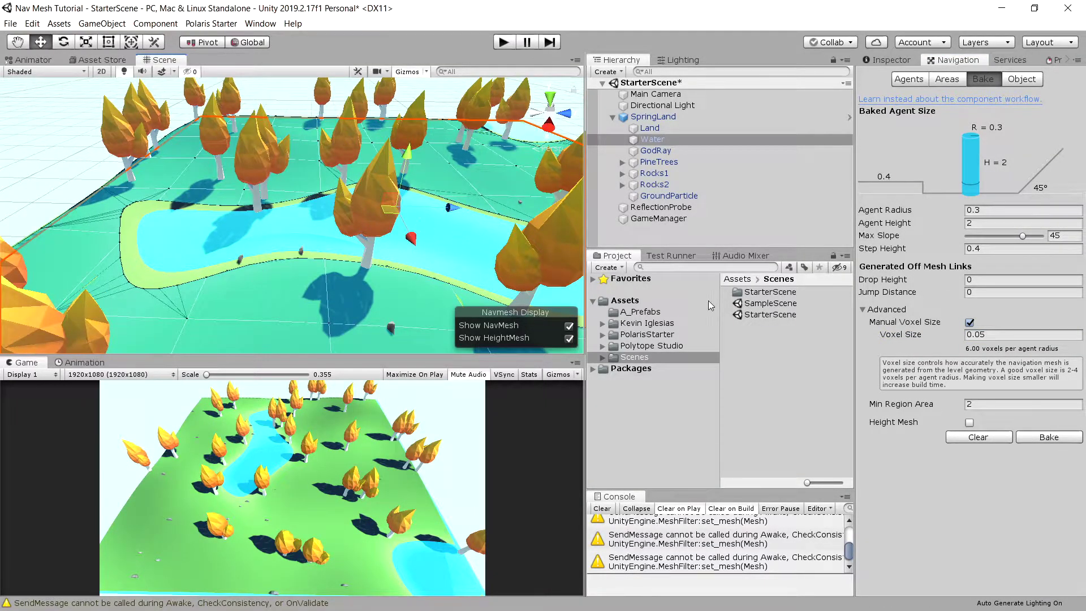
pyautogui.scroll(-5, 525, 186)
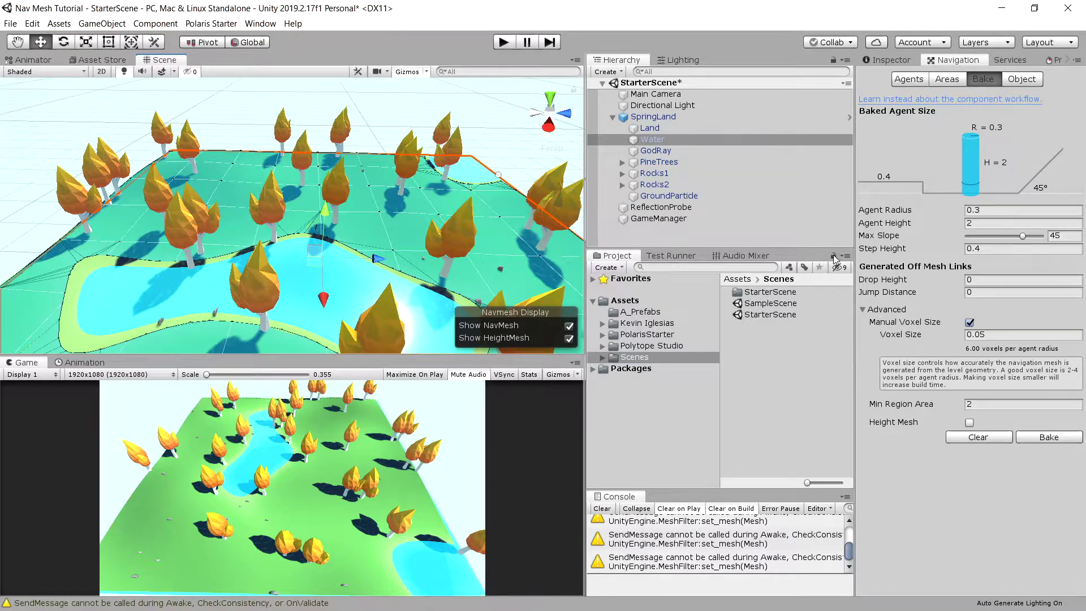
pyautogui.scroll(3, 396, 181)
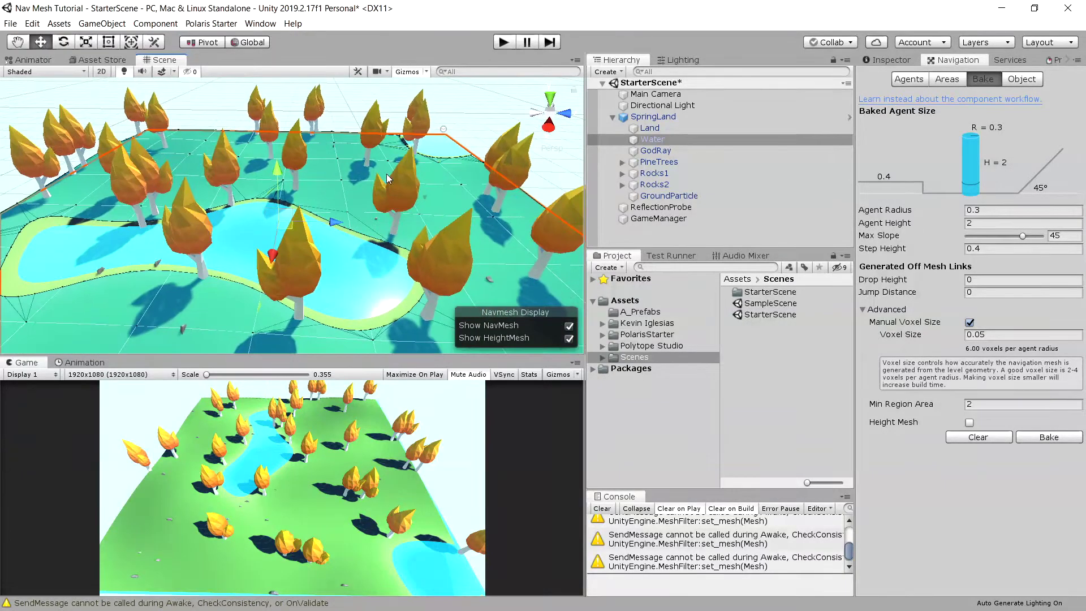
pyautogui.click(490, 116)
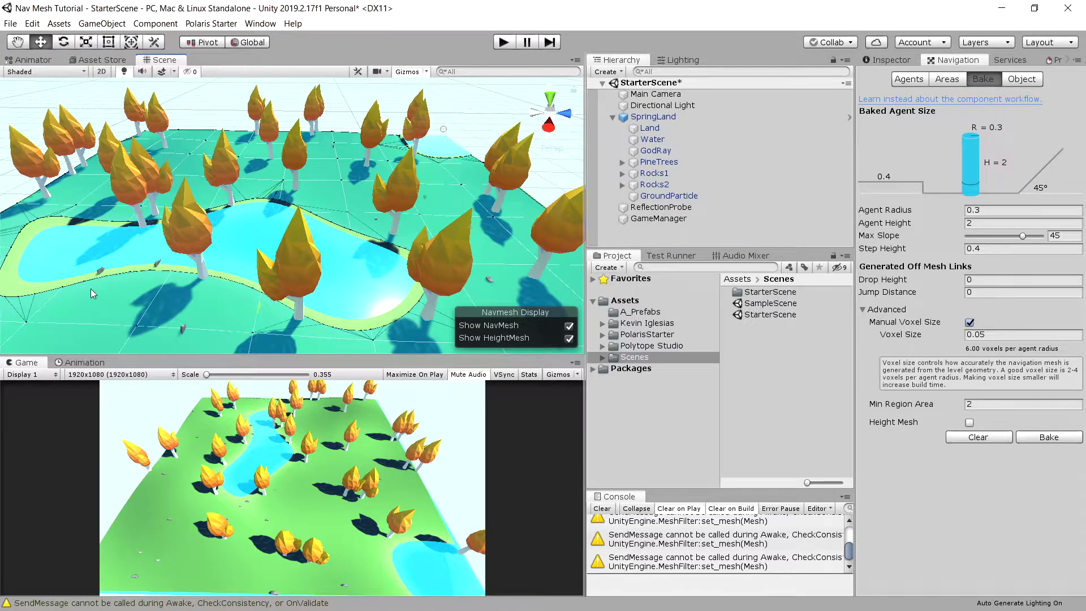
pyautogui.moveTo(141, 273); pyautogui.dragTo(223, 264, button='middle')
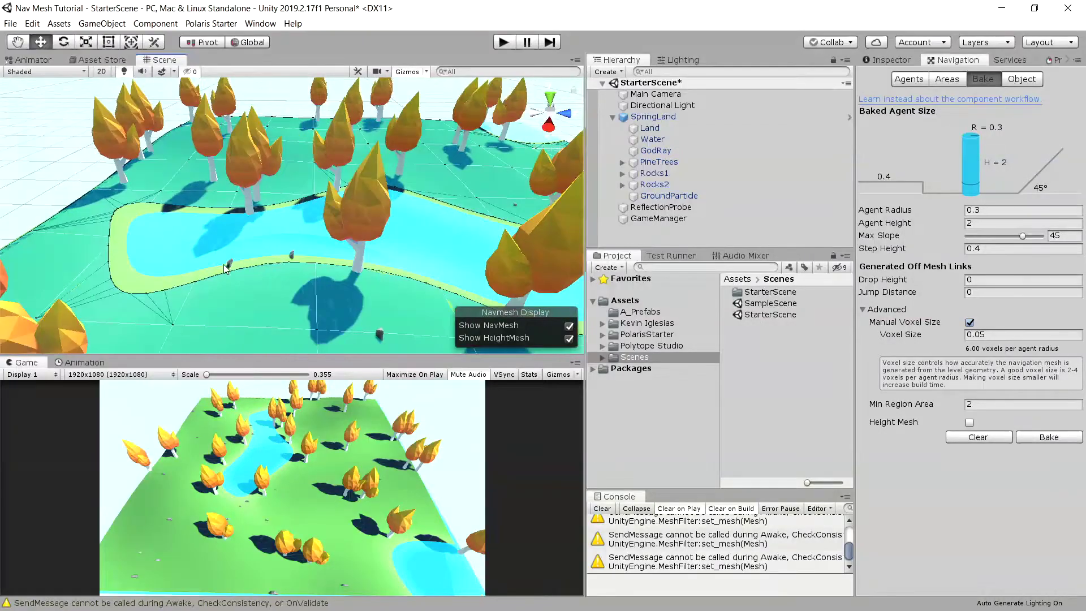
pyautogui.click(291, 226)
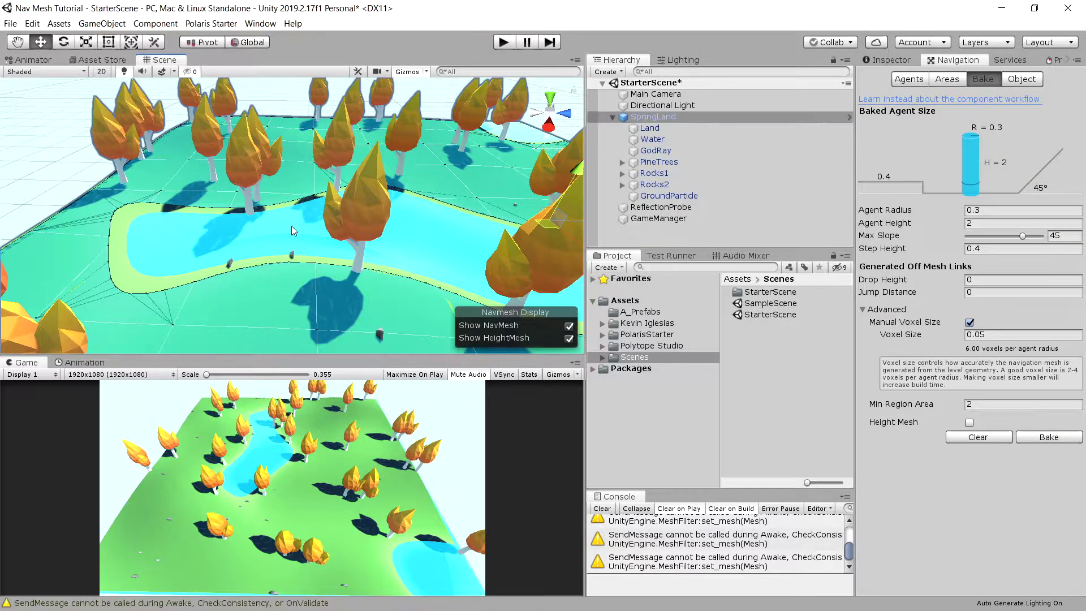
pyautogui.click(677, 144)
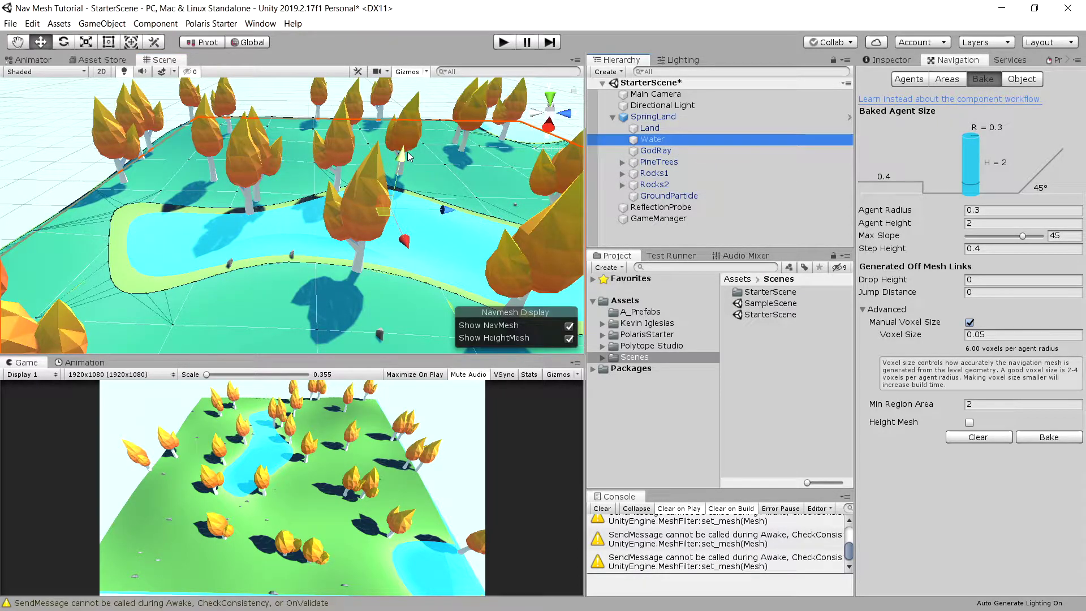
pyautogui.click(887, 60)
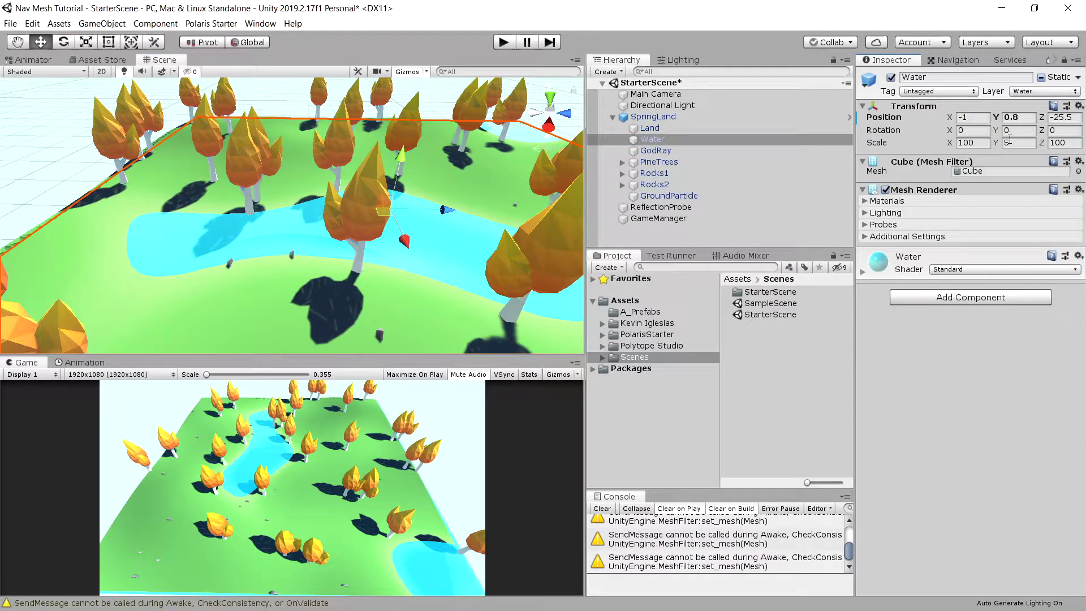
pyautogui.click(1013, 117)
pyautogui.click(1016, 117)
pyautogui.click(944, 61)
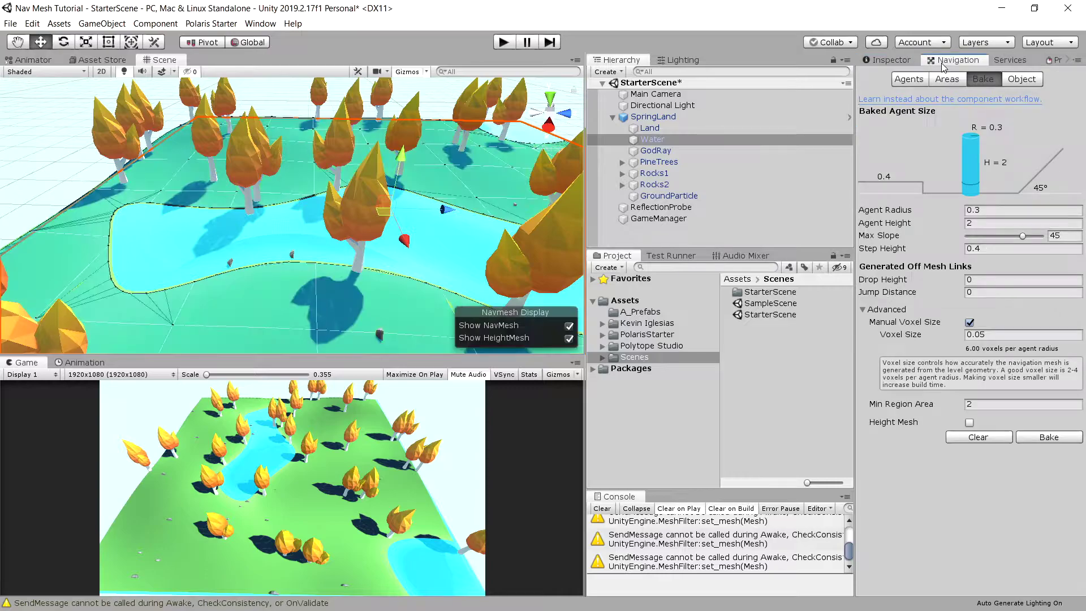
# Zoom and orbit the Scene view to see the island's land corner
pyautogui.scroll(5, 277, 210)
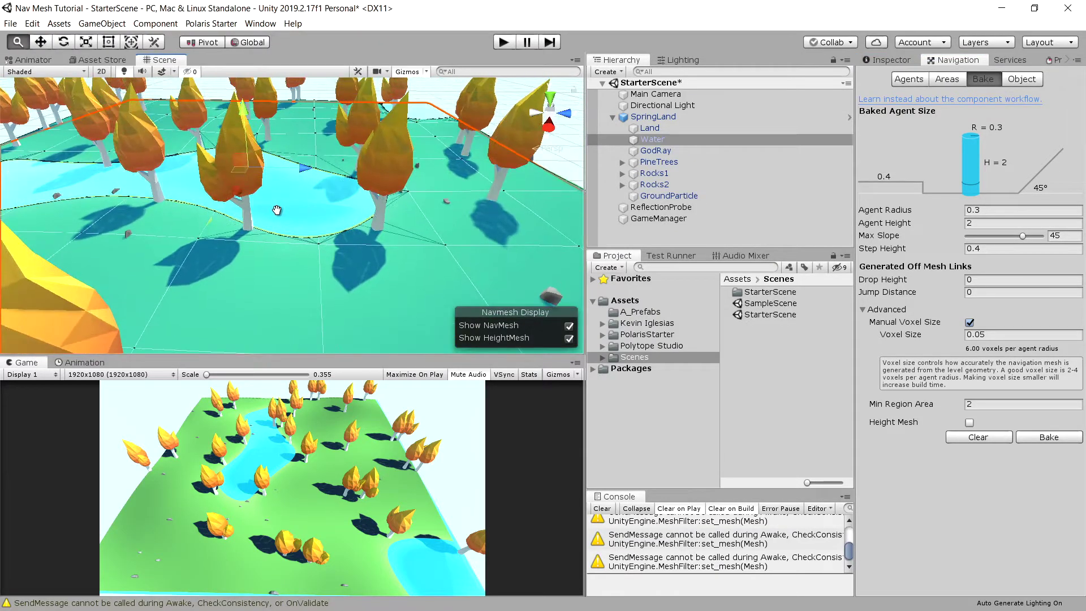
pyautogui.scroll(-5, 277, 209)
pyautogui.keyDown('alt'); pyautogui.moveTo(392, 229); pyautogui.dragTo(332, 239); pyautogui.keyUp('alt')
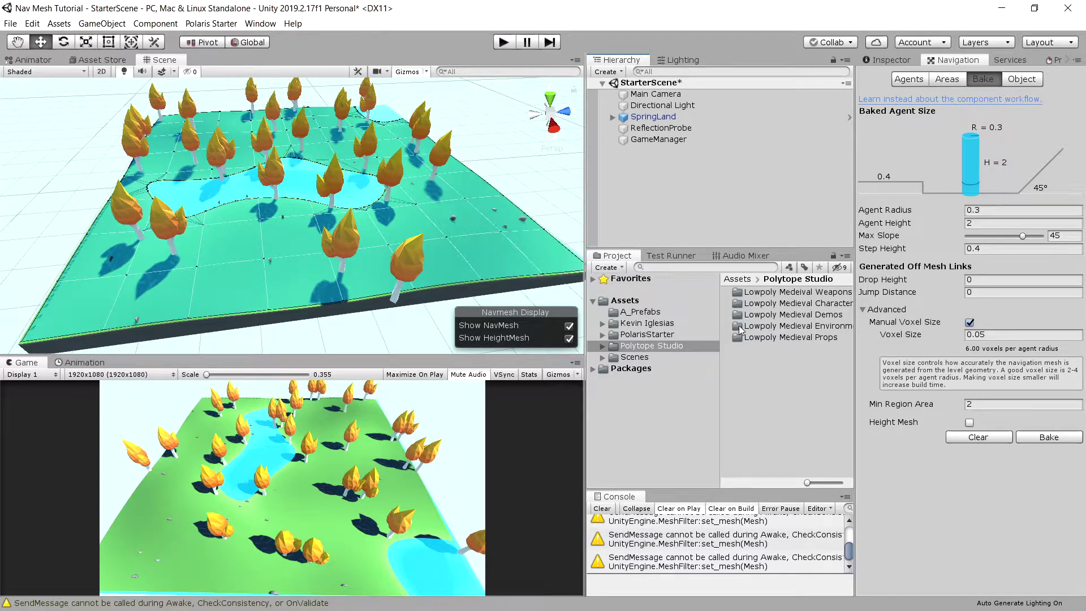
# Drag the male peasant prefab from Lowpoly Medieval Characters > Prefabs into the scene
pyautogui.click(803, 306)
pyautogui.doubleClick(804, 305)
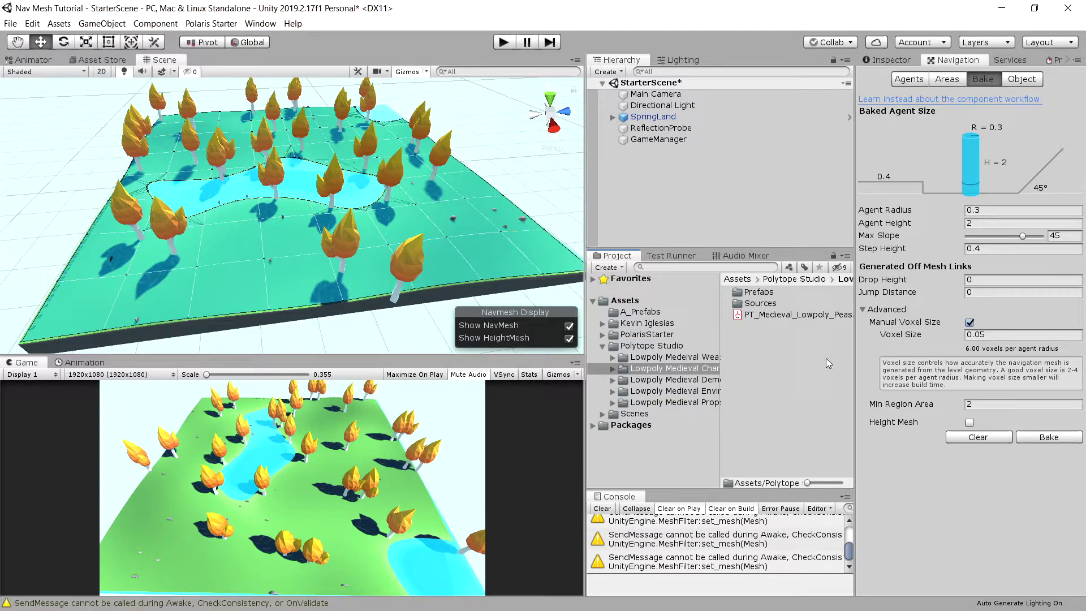
pyautogui.doubleClick(771, 294)
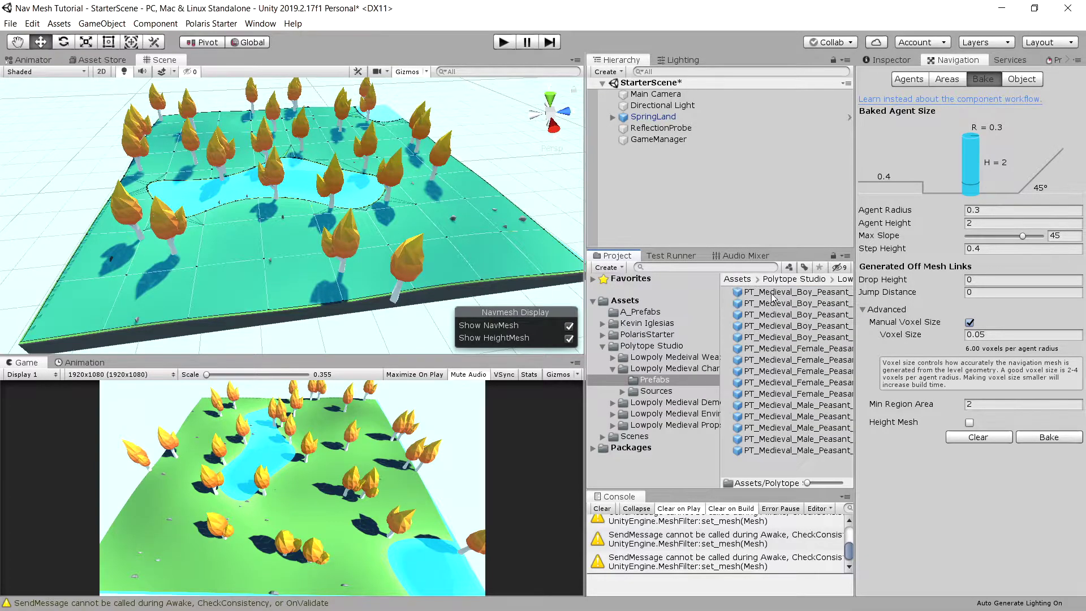
pyautogui.click(804, 440)
pyautogui.moveTo(805, 440); pyautogui.dragTo(702, 179)
# Move the peasant onto the island ground and frame it in close view
pyautogui.scroll(3, 343, 191)
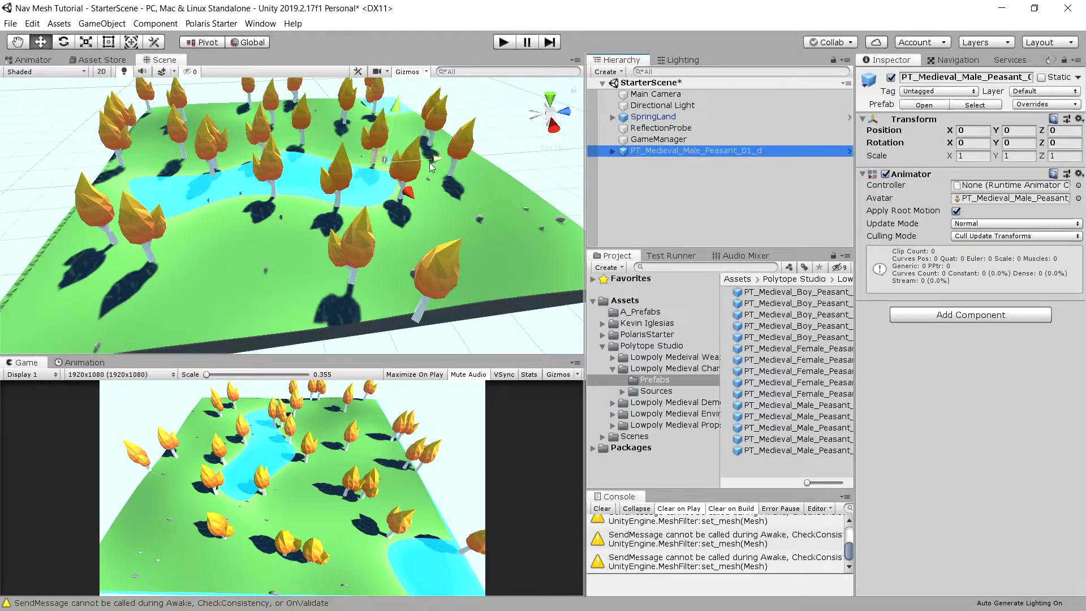
pyautogui.moveTo(429, 162); pyautogui.dragTo(179, 297)
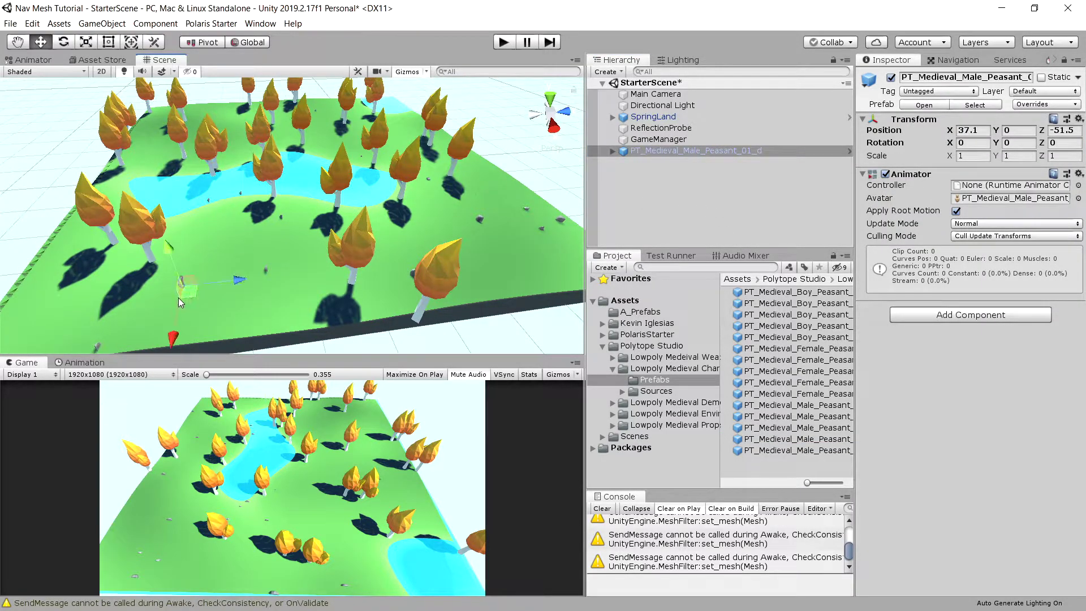
pyautogui.moveTo(168, 244); pyautogui.dragTo(171, 275)
pyautogui.scroll(4, 171, 275)
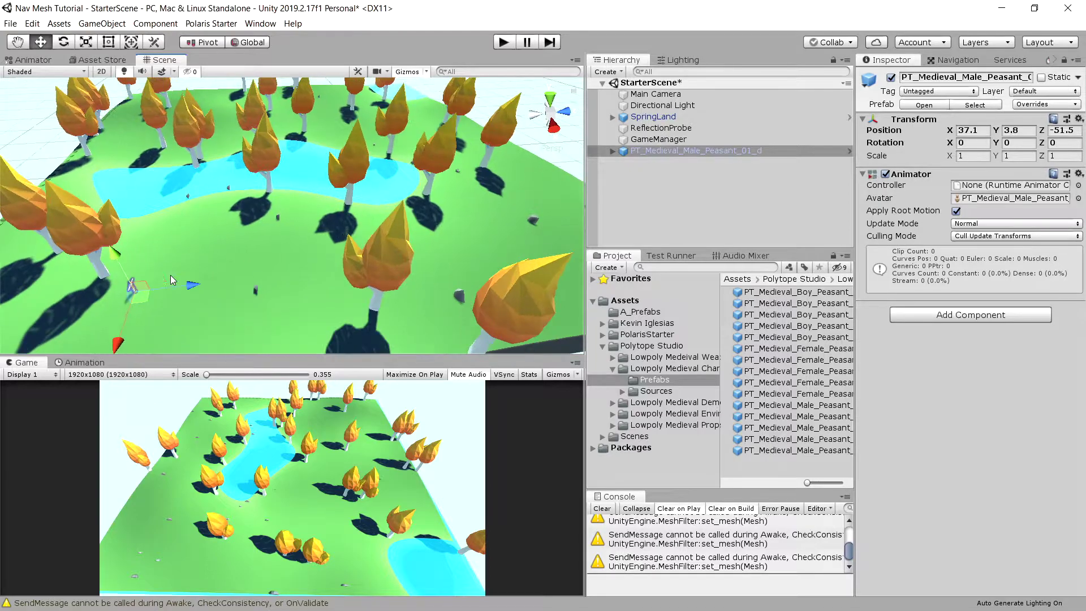
pyautogui.moveTo(165, 314); pyautogui.dragTo(272, 198, button='middle')
pyautogui.scroll(3, 230, 267)
pyautogui.scroll(-5, 272, 198)
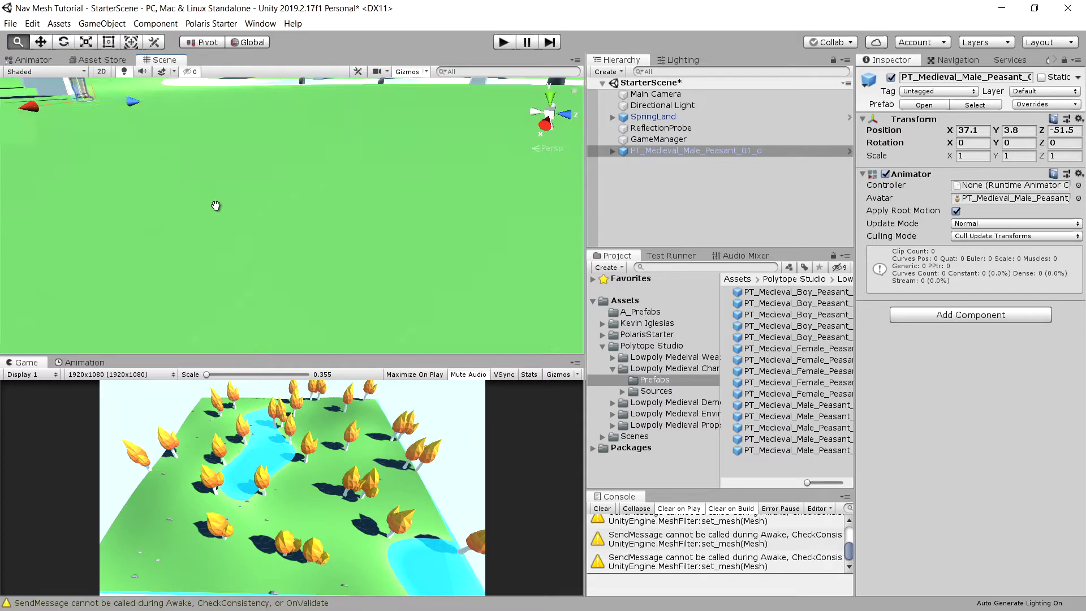
pyautogui.scroll(3, 236, 212)
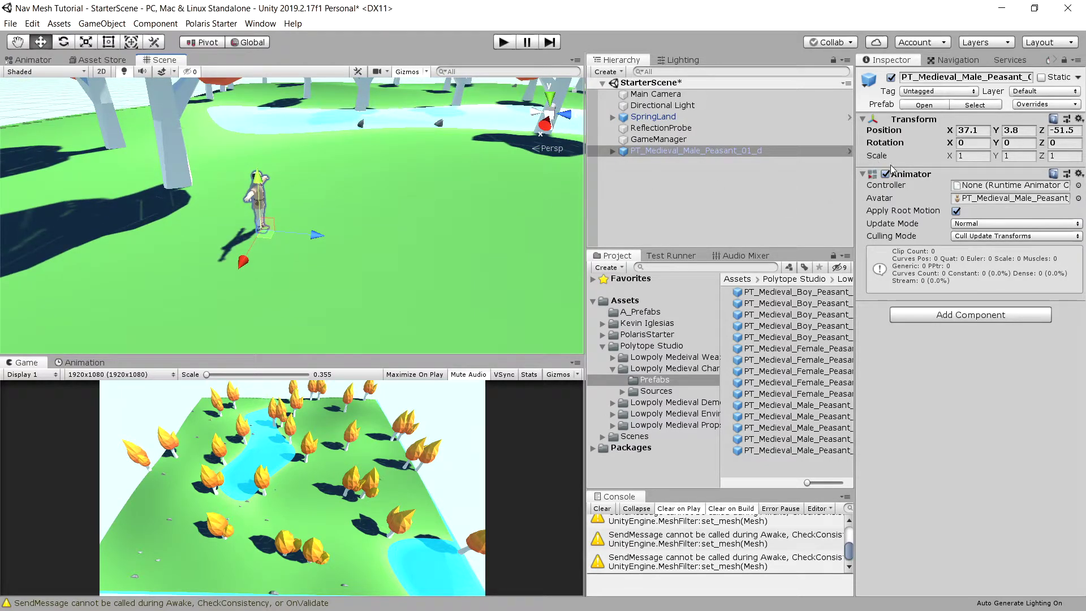
# Set the peasant's scale to 2 on X, Y and Z and lift it onto the ground
pyautogui.click(974, 155)
pyautogui.write('2')
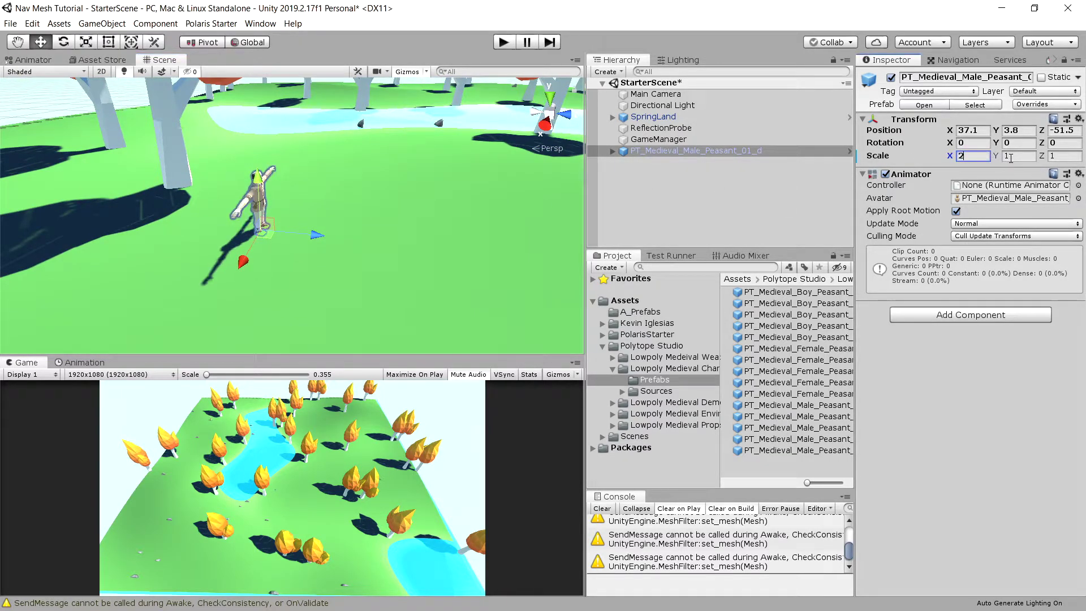
pyautogui.press('Tab')
pyautogui.write('2')
pyautogui.click(1069, 157)
pyautogui.write('2')
pyautogui.scroll(-5, 202, 215)
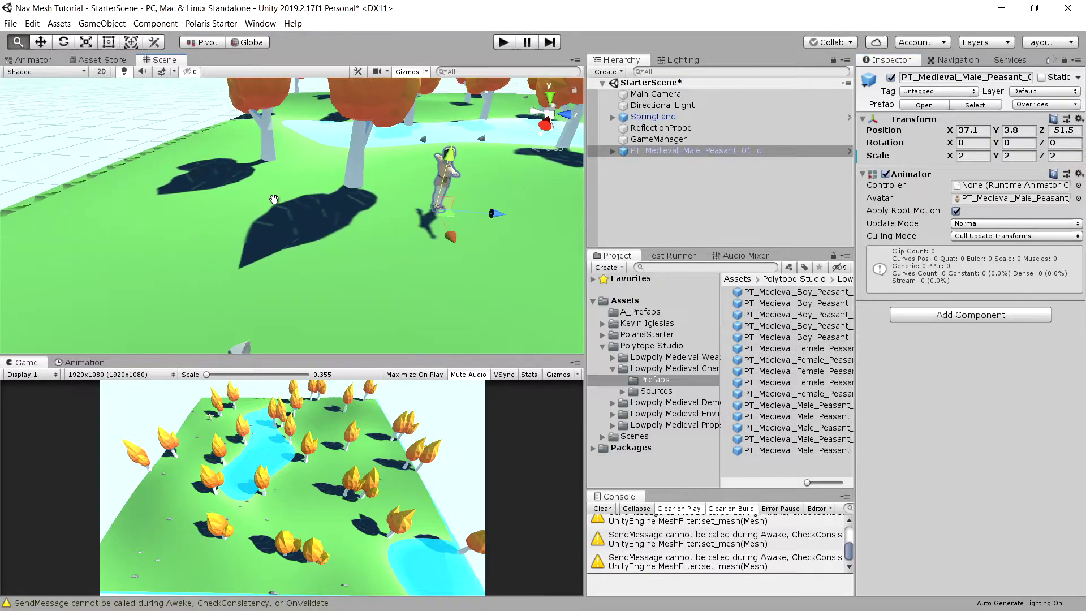
pyautogui.scroll(5, 297, 174)
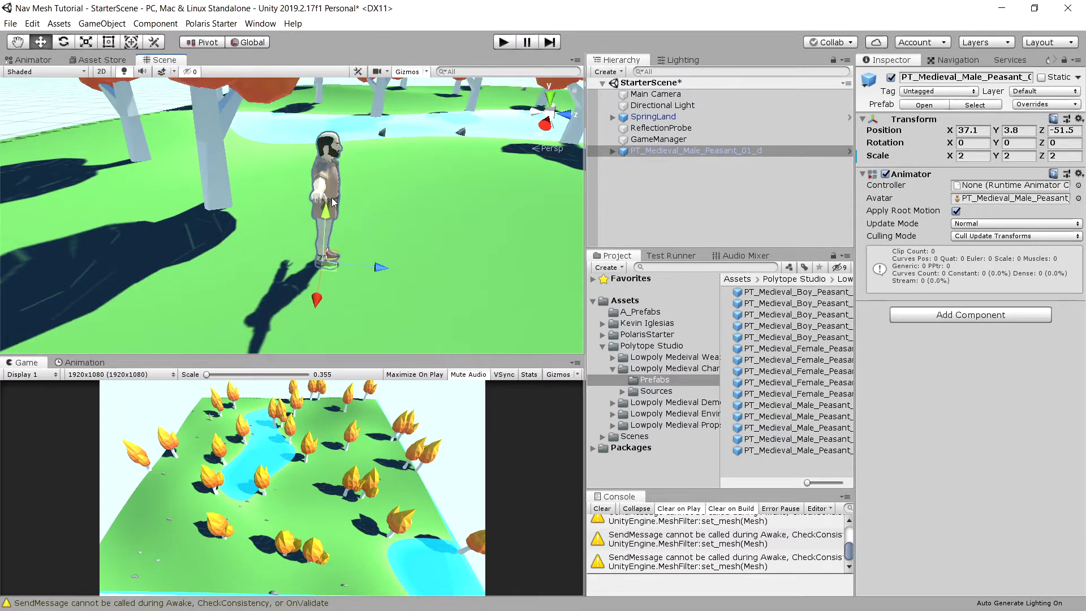
pyautogui.moveTo(325, 205); pyautogui.dragTo(325, 203)
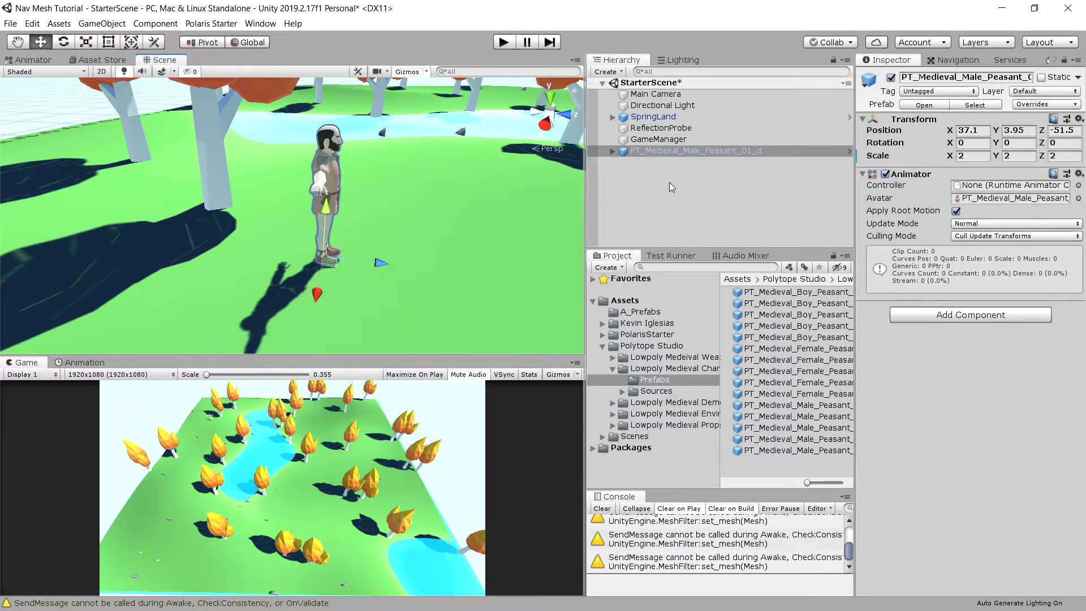
pyautogui.click(659, 129)
pyautogui.click(662, 150)
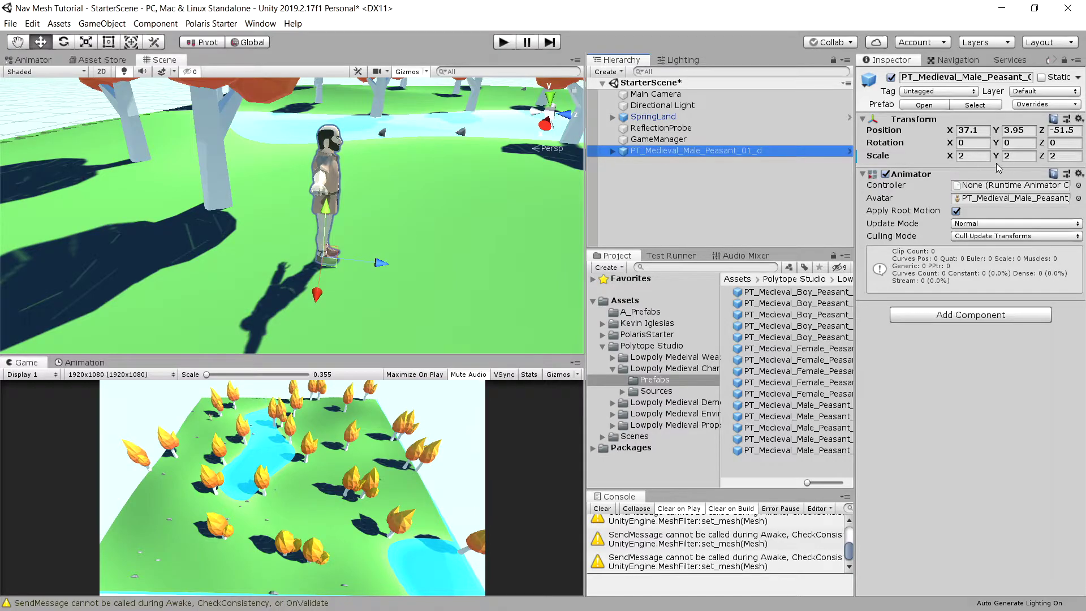
pyautogui.scroll(-3, 382, 213)
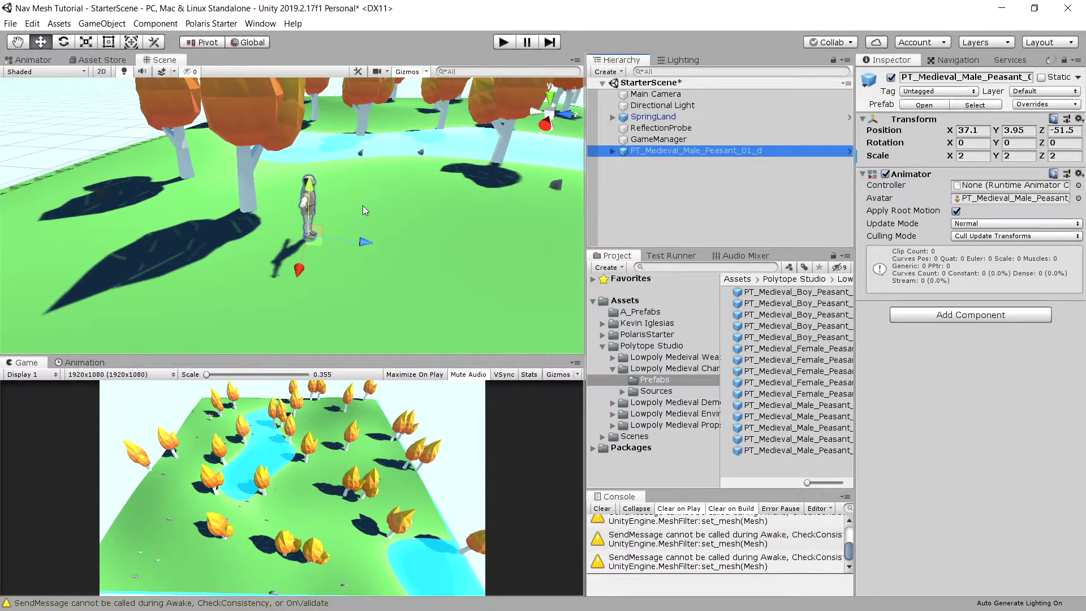
# Add a Nav Mesh Agent component to the peasant via Add Component
pyautogui.click(956, 316)
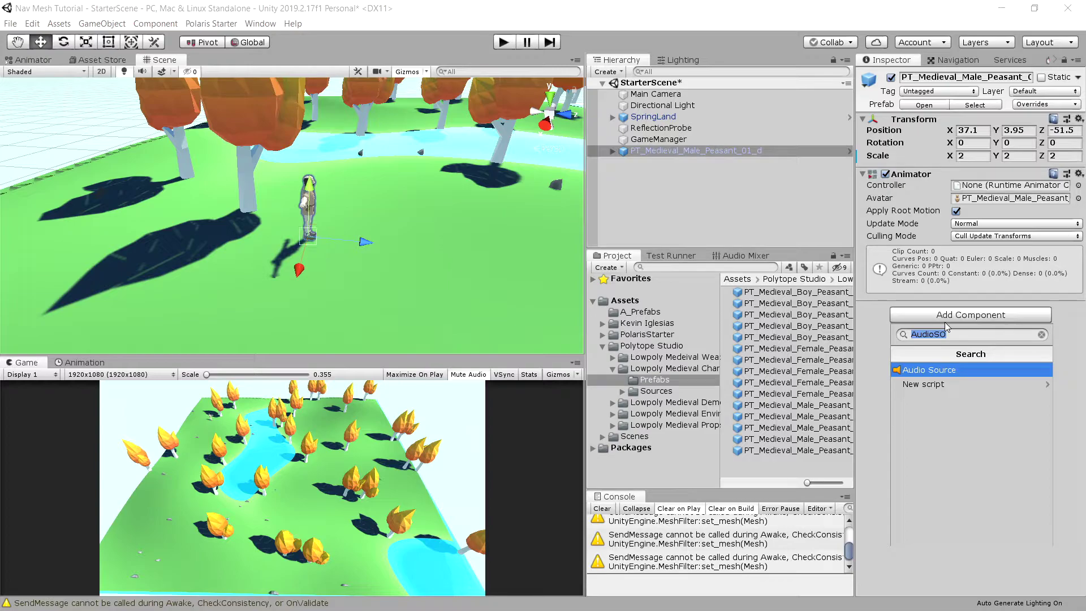
pyautogui.write('Nav')
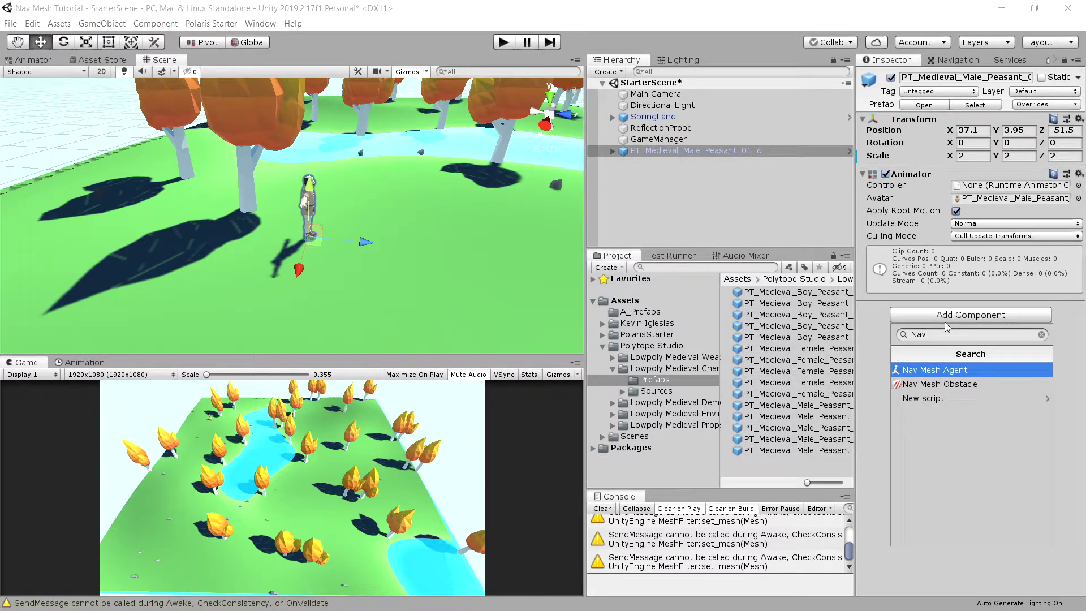
pyautogui.click(939, 371)
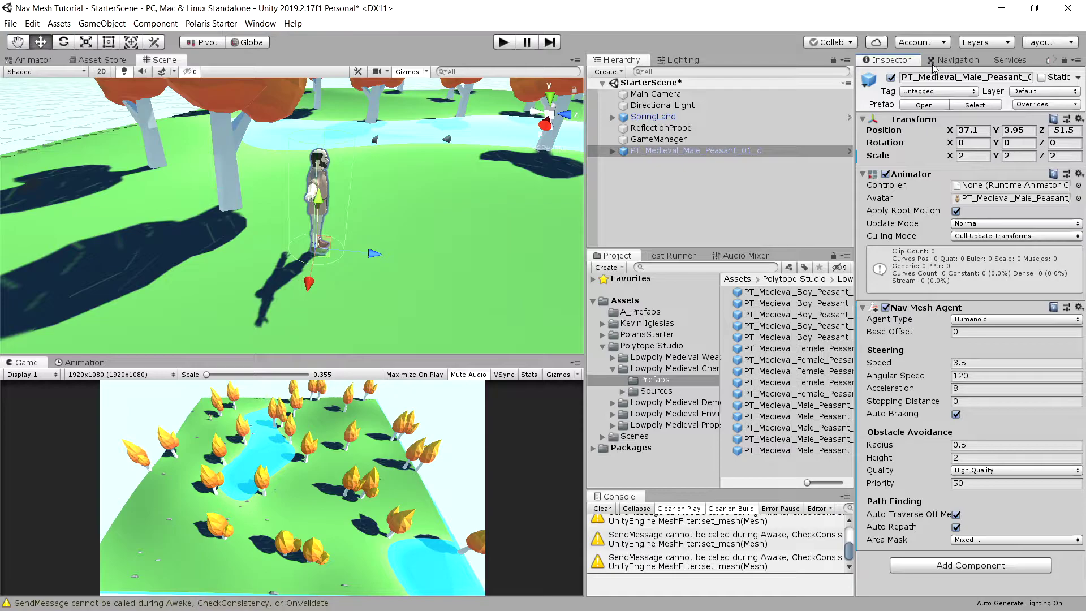
# Set the Nav Mesh Agent's Height to 1.8 and Radius to 0.3
pyautogui.scroll(3, 367, 182)
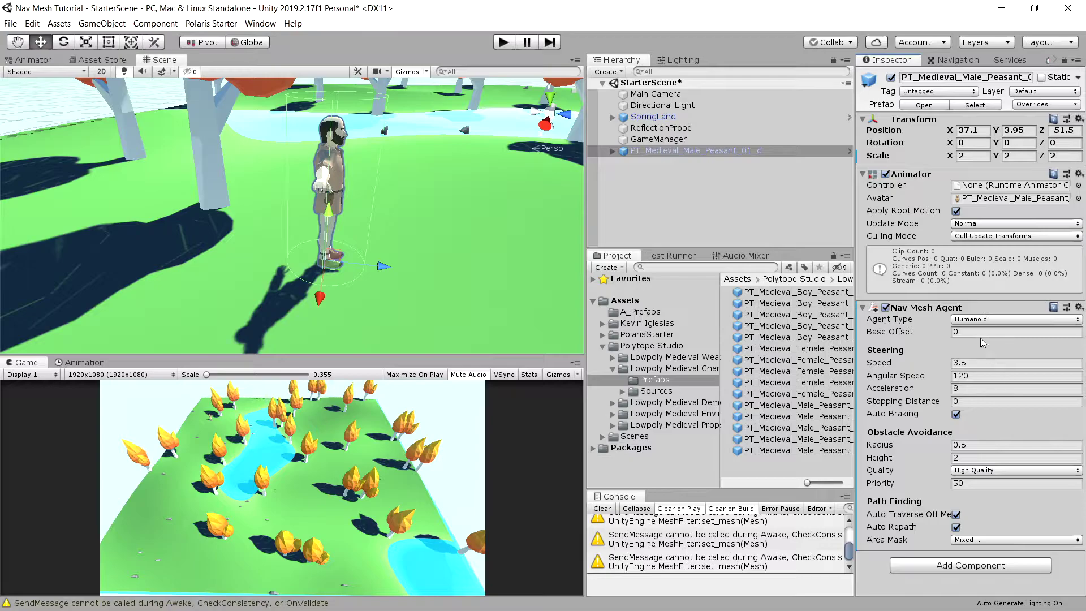
pyautogui.click(942, 461)
pyautogui.write('1,8')
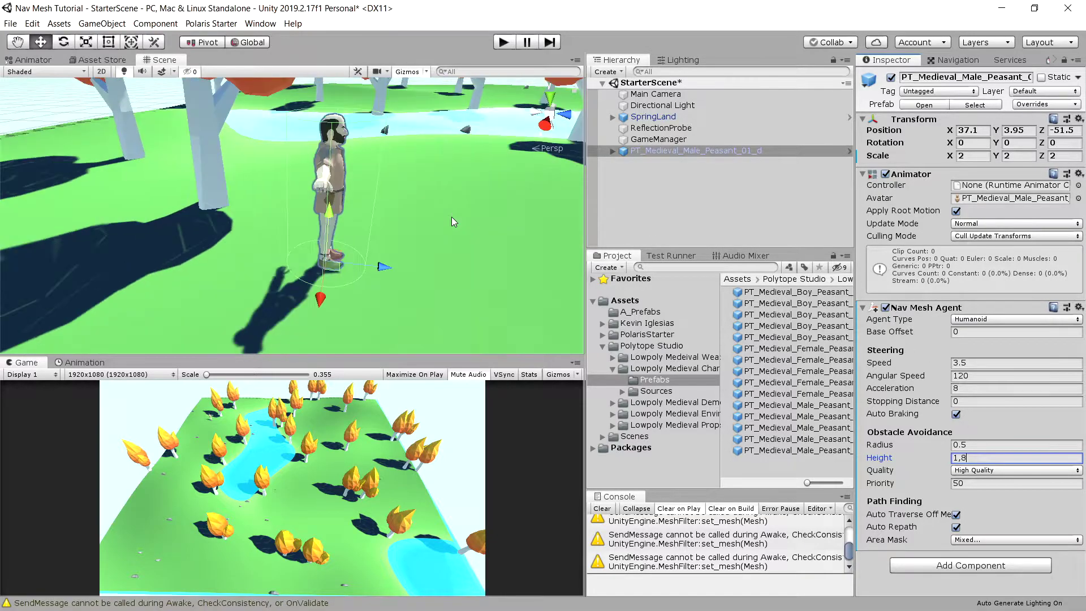
pyautogui.moveTo(452, 216); pyautogui.dragTo(453, 250, button='middle')
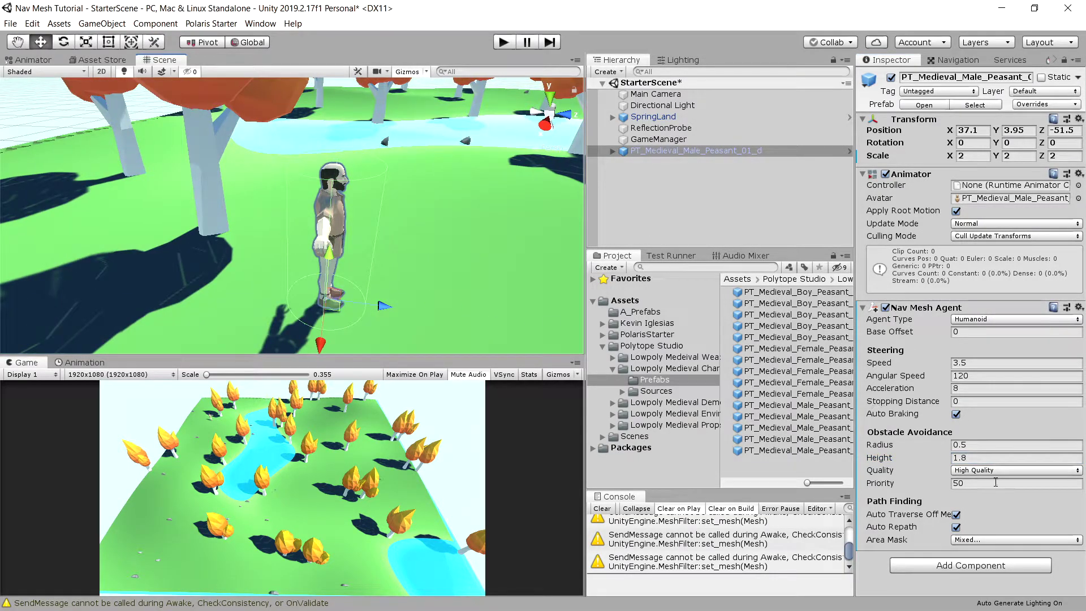
pyautogui.click(964, 444)
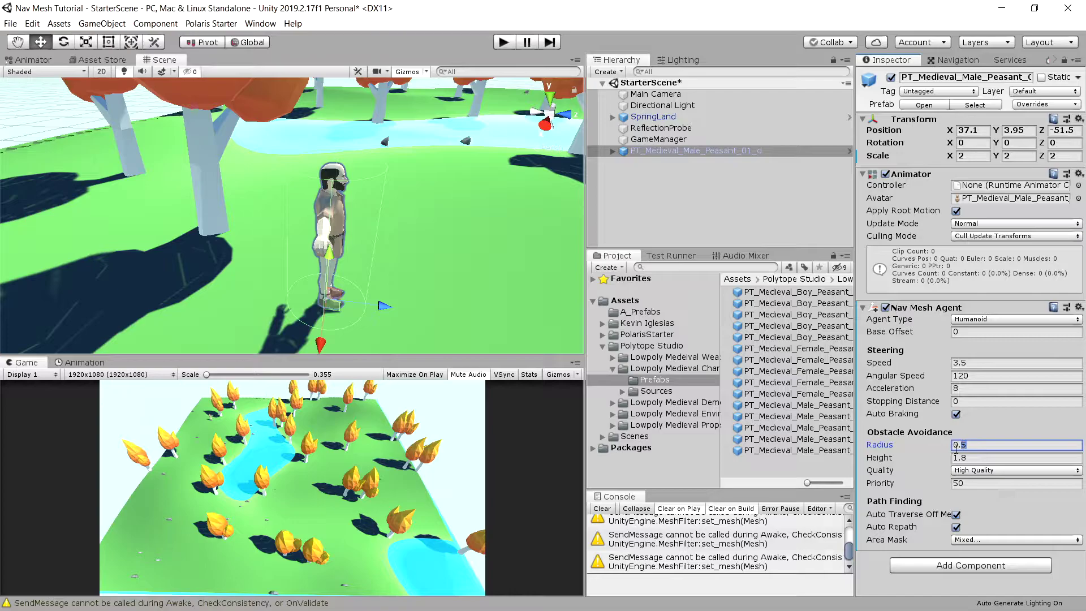
pyautogui.write('0.3')
pyautogui.keyDown('alt'); pyautogui.moveTo(481, 344); pyautogui.dragTo(331, 230); pyautogui.keyUp('alt')
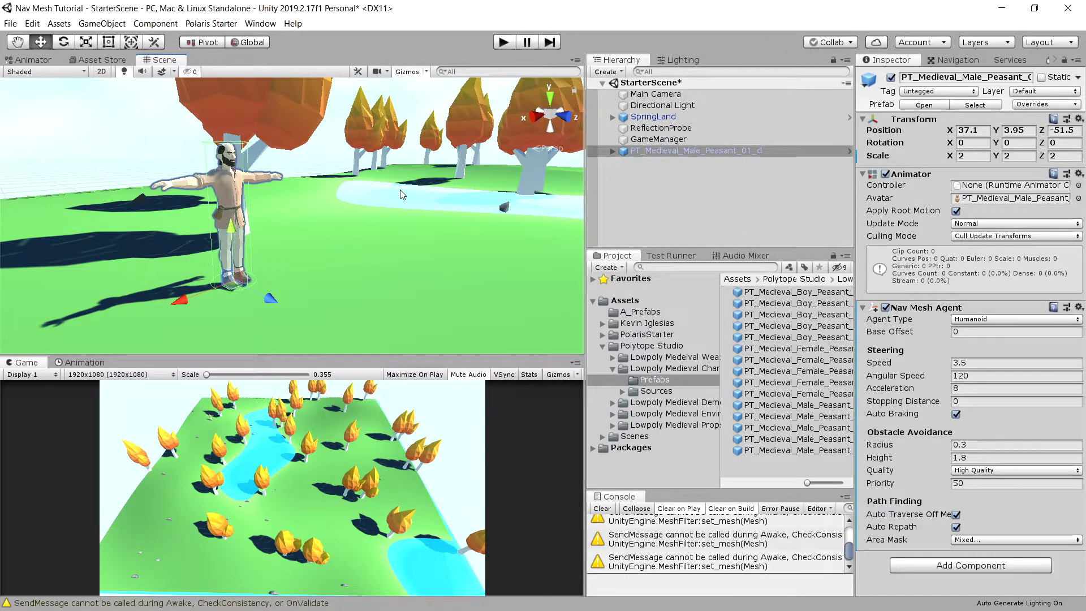
# Enter Play mode and zoom the Scene view to check the peasant on the navmesh
pyautogui.click(503, 42)
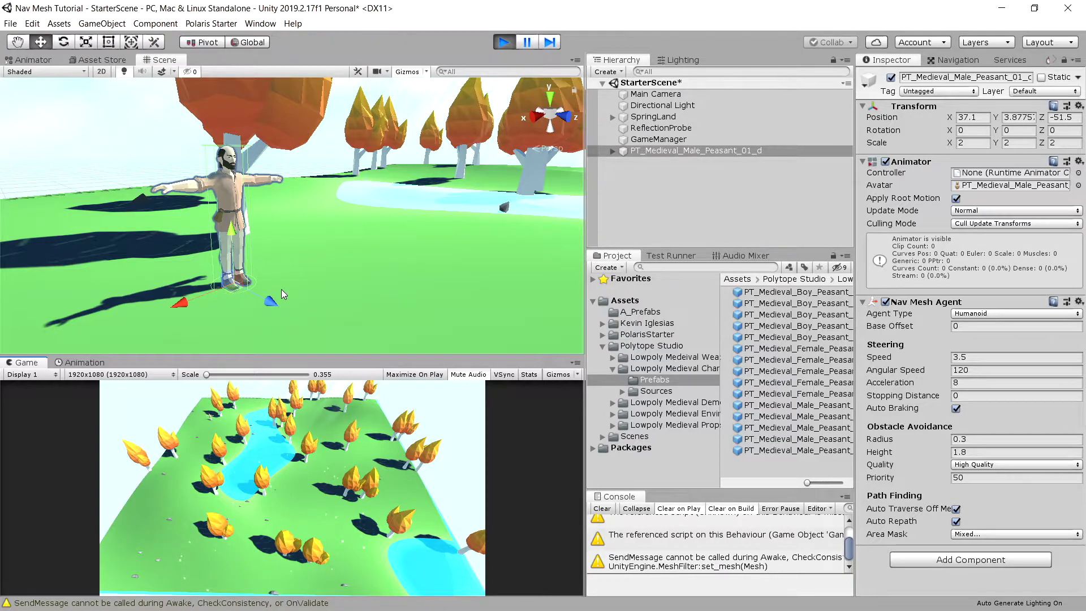
pyautogui.scroll(-6, 281, 290)
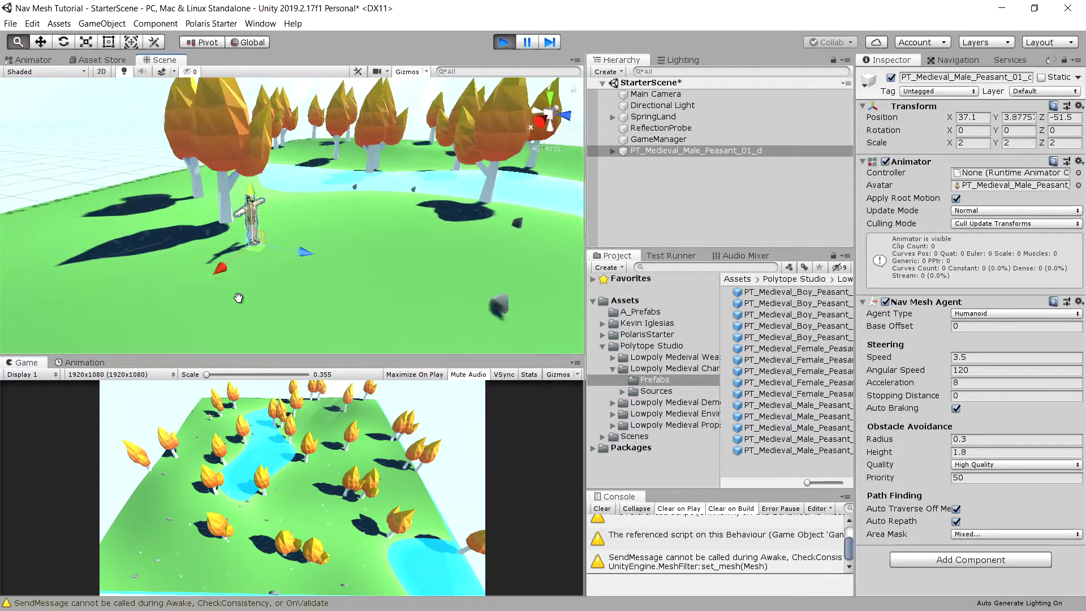
pyautogui.scroll(5, 238, 298)
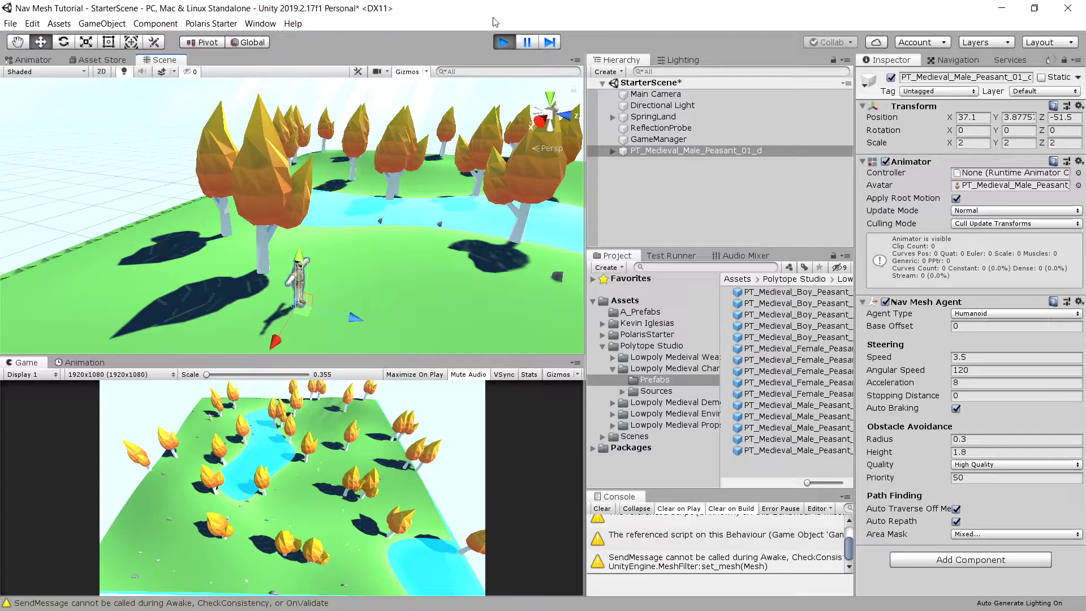
# Stop Play mode and create a folder named Scripts under Assets
pyautogui.click(499, 42)
pyautogui.click(624, 300)
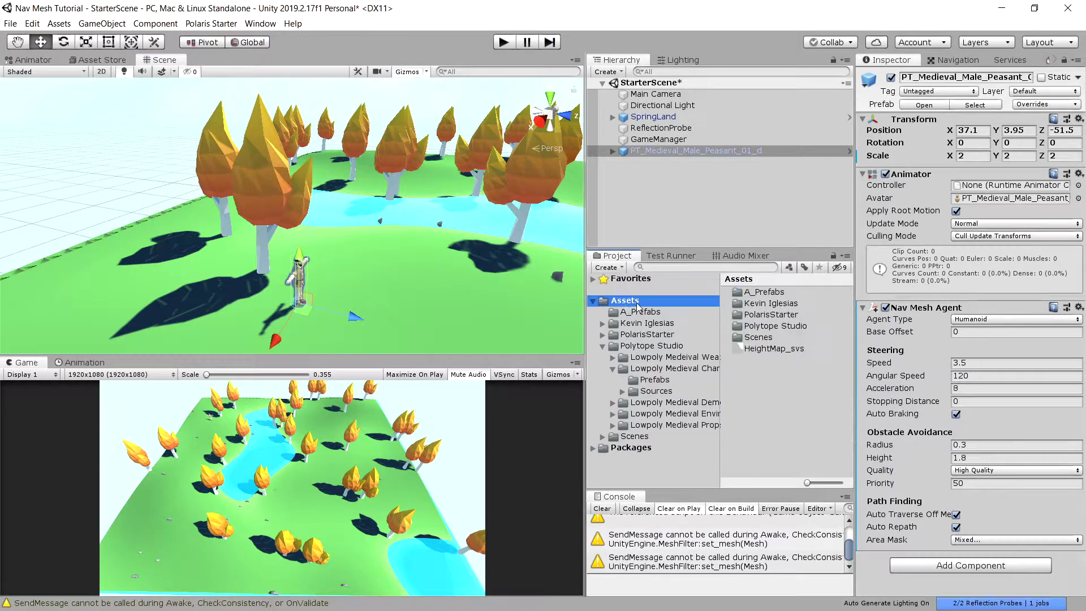
pyautogui.rightClick(769, 382)
pyautogui.moveTo(801, 92)
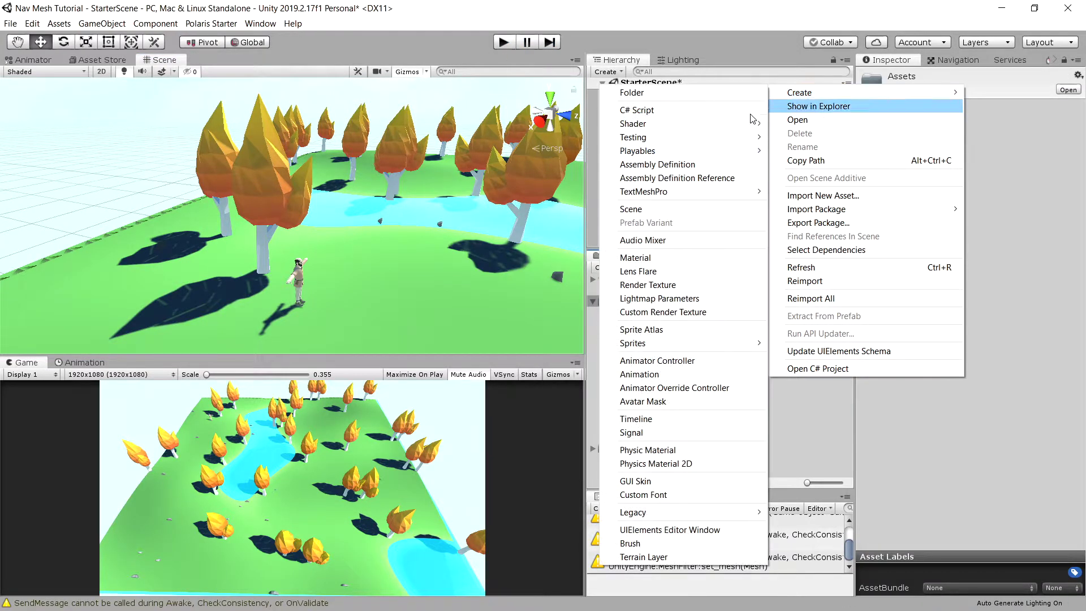
pyautogui.click(671, 101)
pyautogui.write('S')
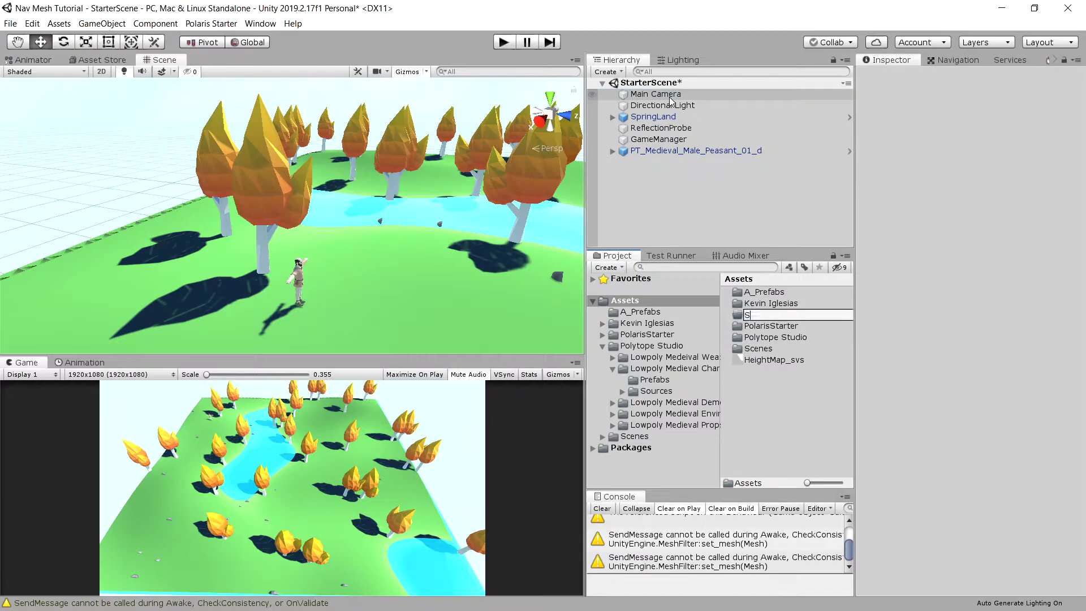
pyautogui.write('cripts')
pyautogui.press('Return')
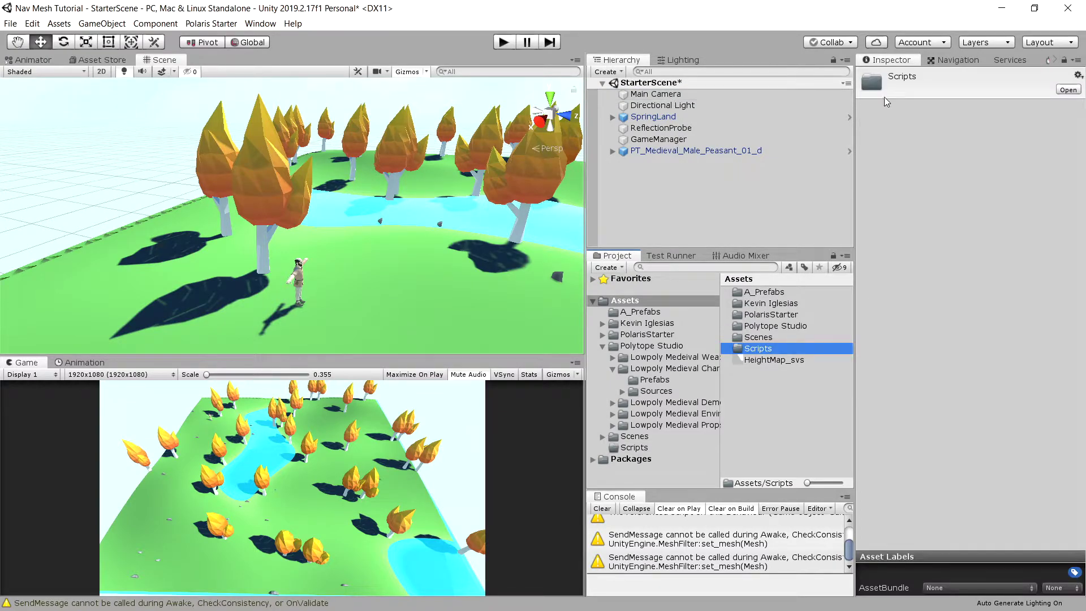
# Create a C# script named AgentController inside the Scripts folder
pyautogui.doubleClick(784, 348)
pyautogui.rightClick(782, 344)
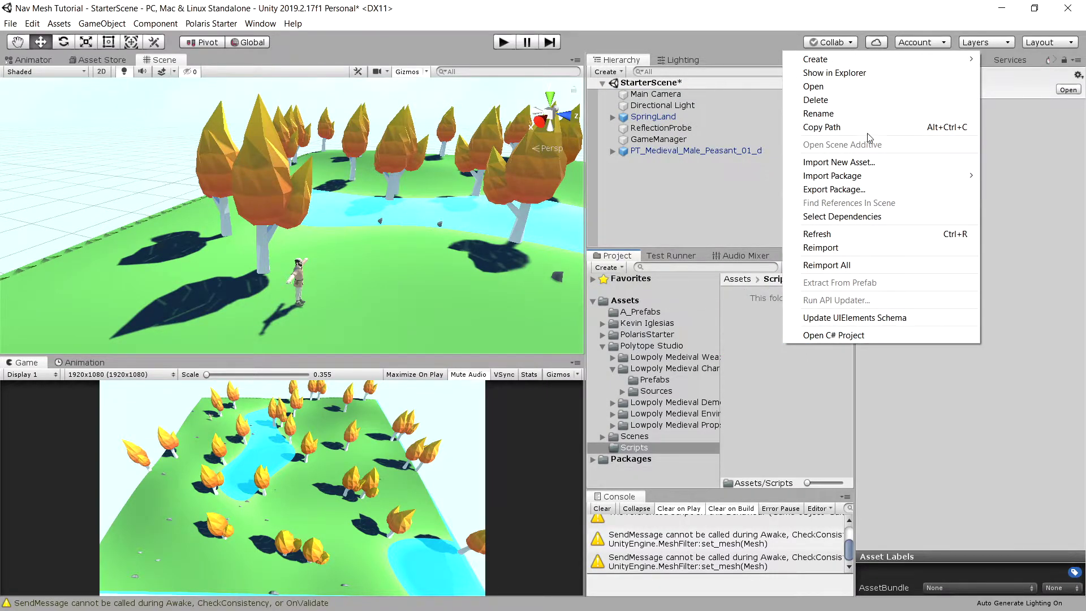
pyautogui.moveTo(803, 59)
pyautogui.click(707, 76)
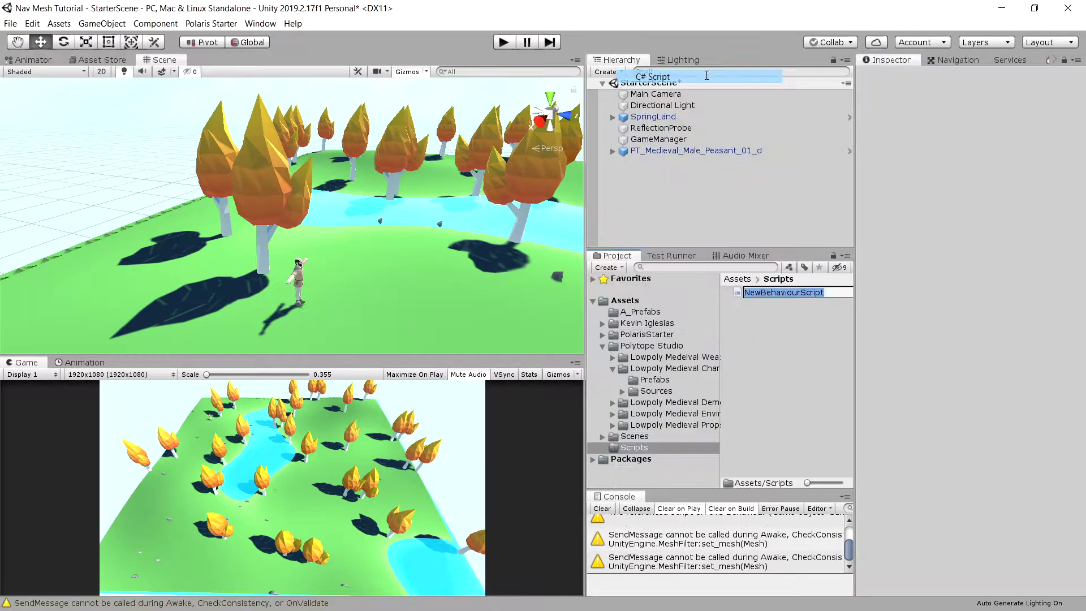
pyautogui.write('Agen')
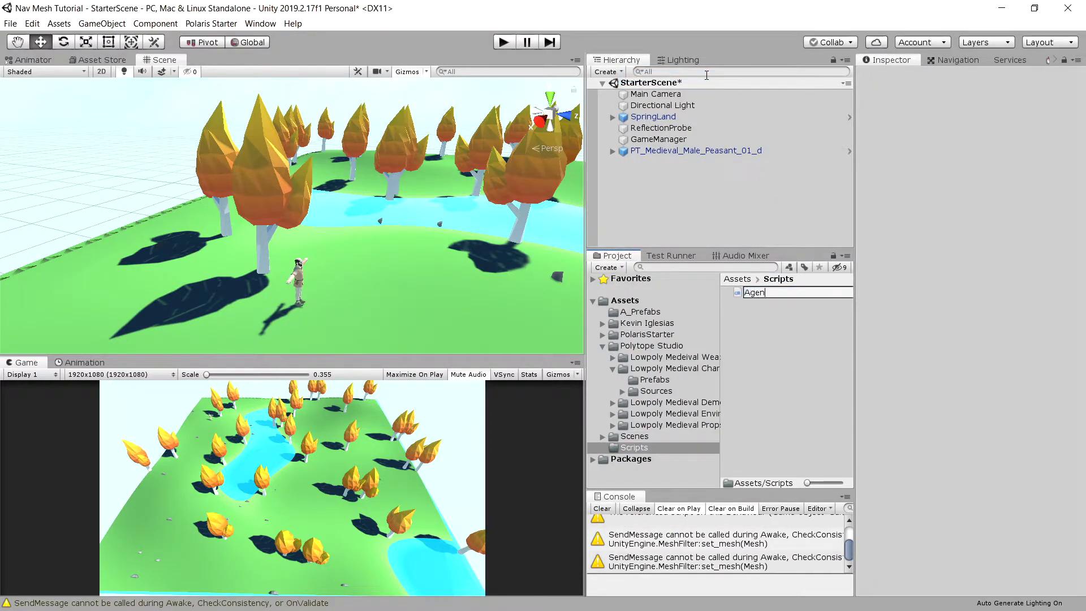
pyautogui.write('tController')
pyautogui.press('Return')
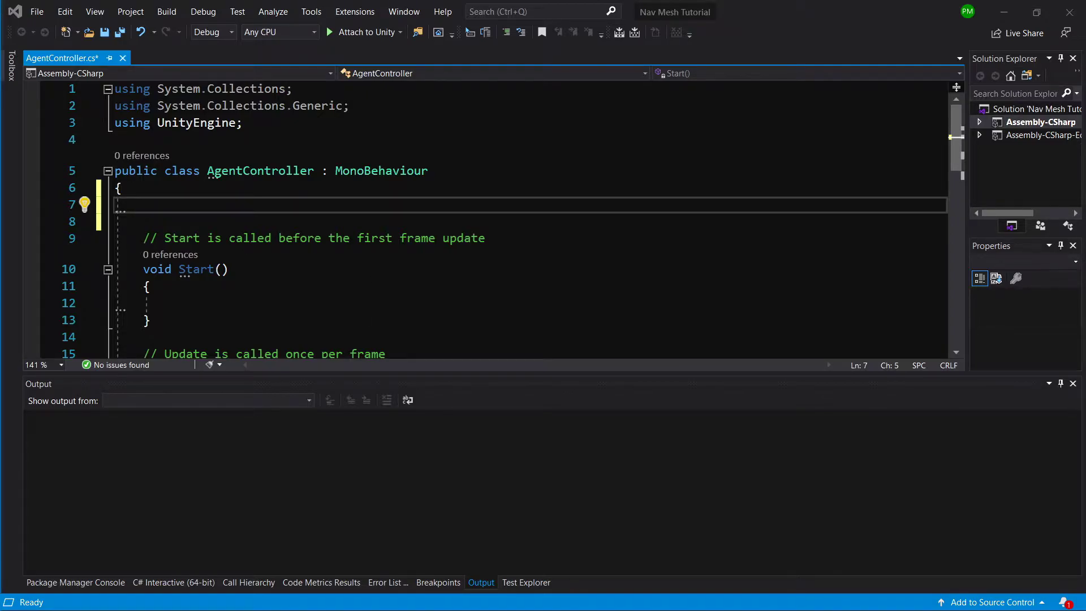
# Declare public Camera currentCamera and public LayerMask groundLayerMask fields
pyautogui.click(302, 205)
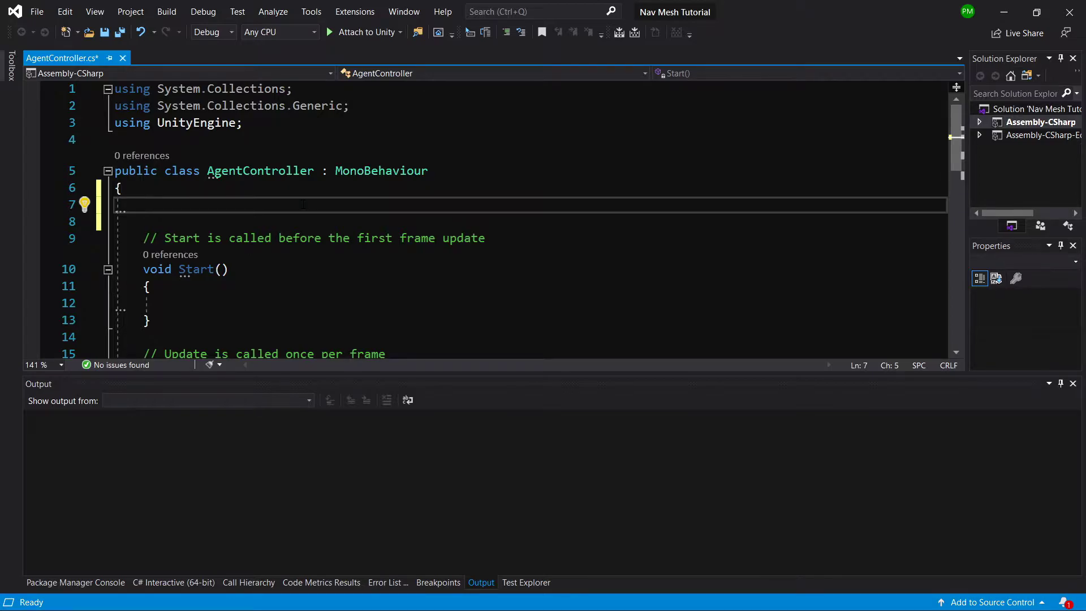
pyautogui.write('public')
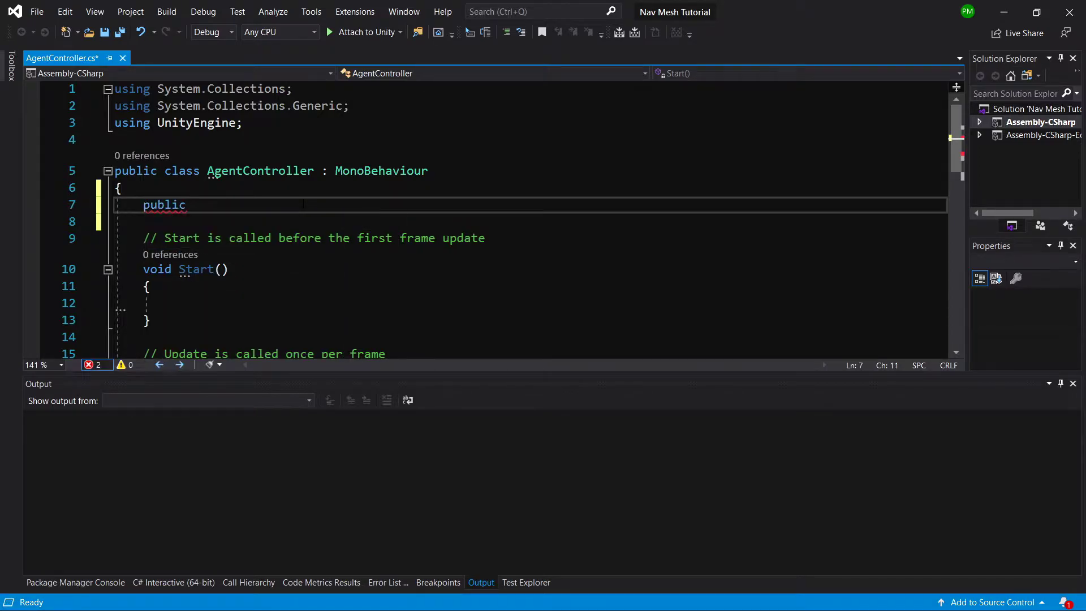
pyautogui.write(' Camera ')
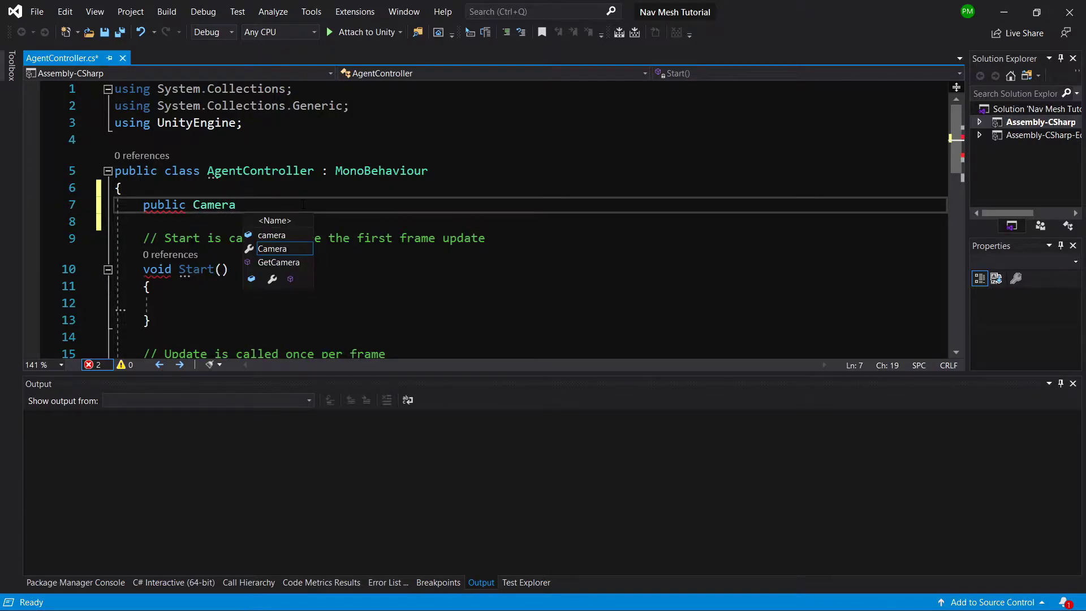
pyautogui.write('current')
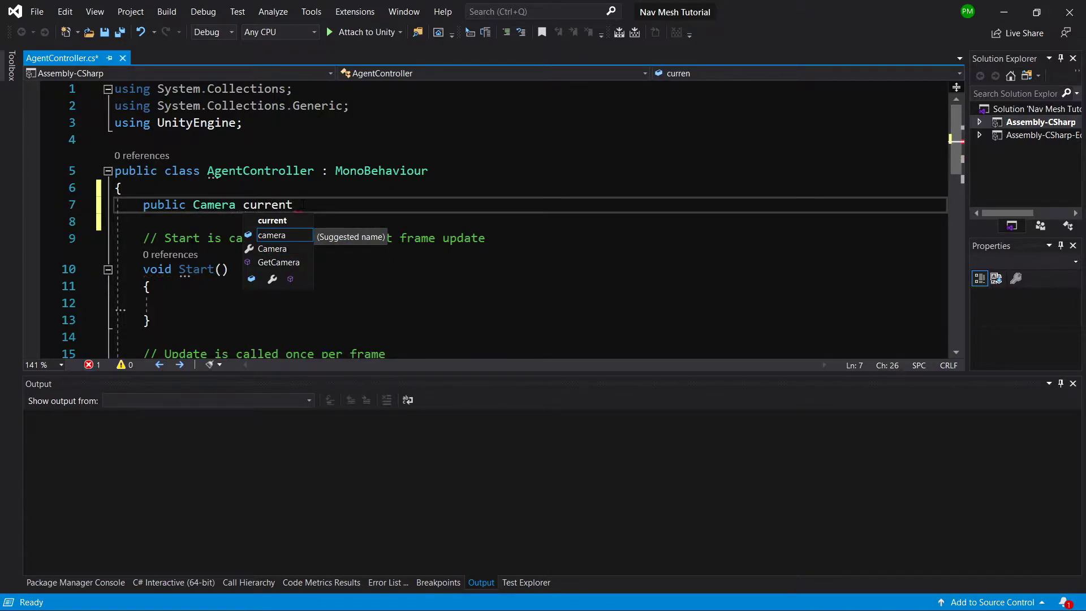
pyautogui.write('Camera;')
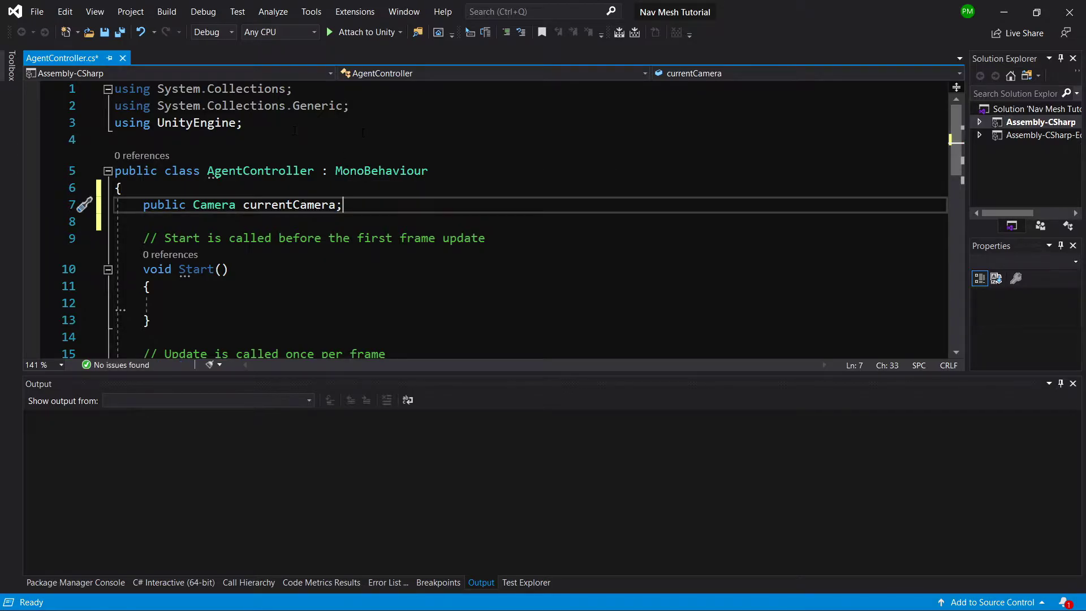
pyautogui.hotkey('ctrl', 's')
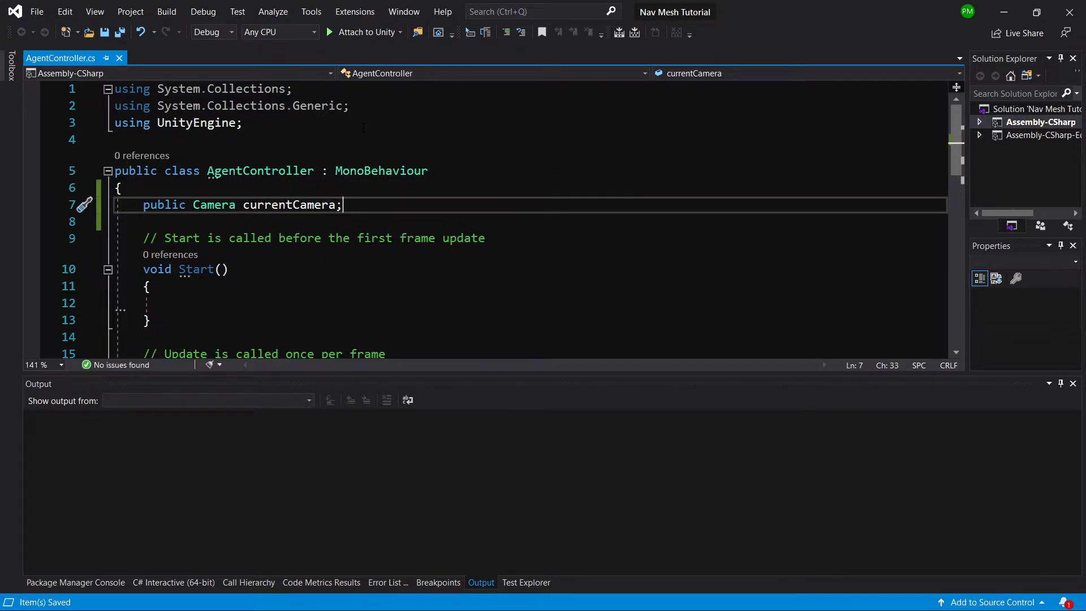
pyautogui.press('Return')
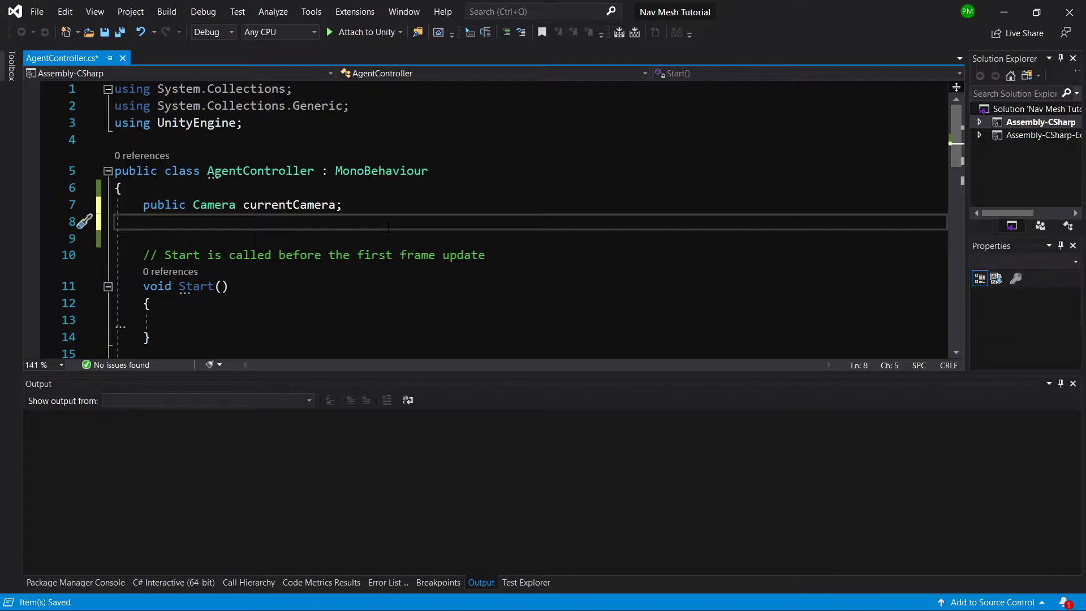
pyautogui.write('public')
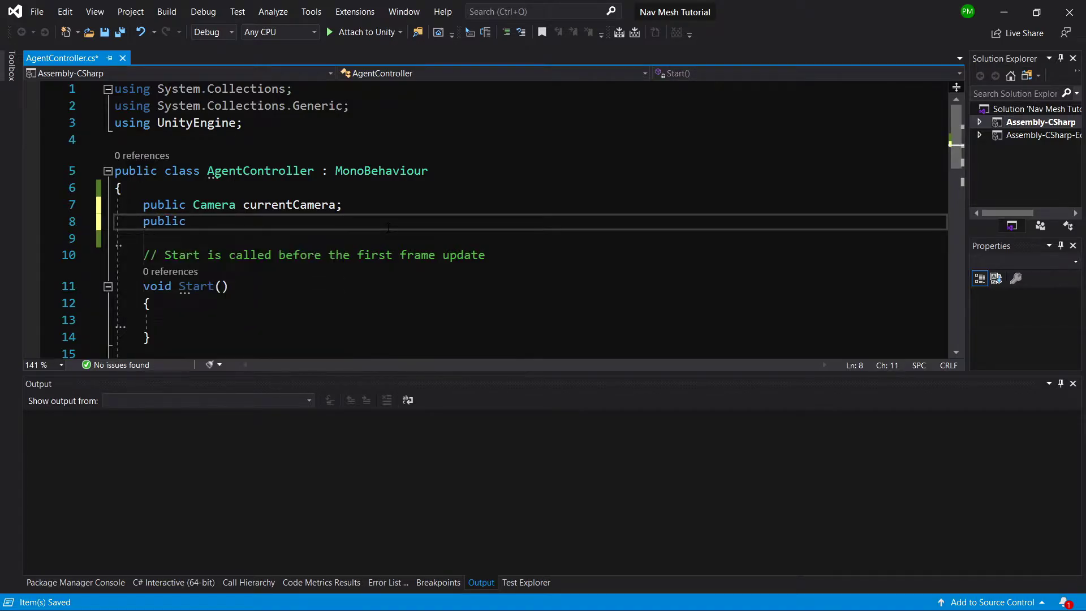
pyautogui.write(' LayerMask ')
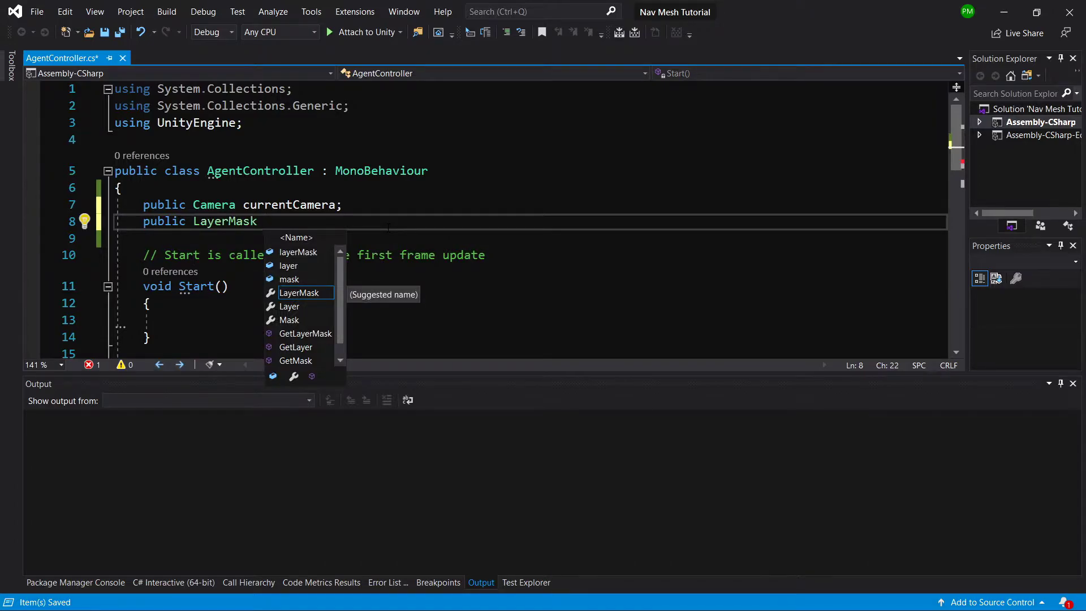
pyautogui.write('groundLayerMask;')
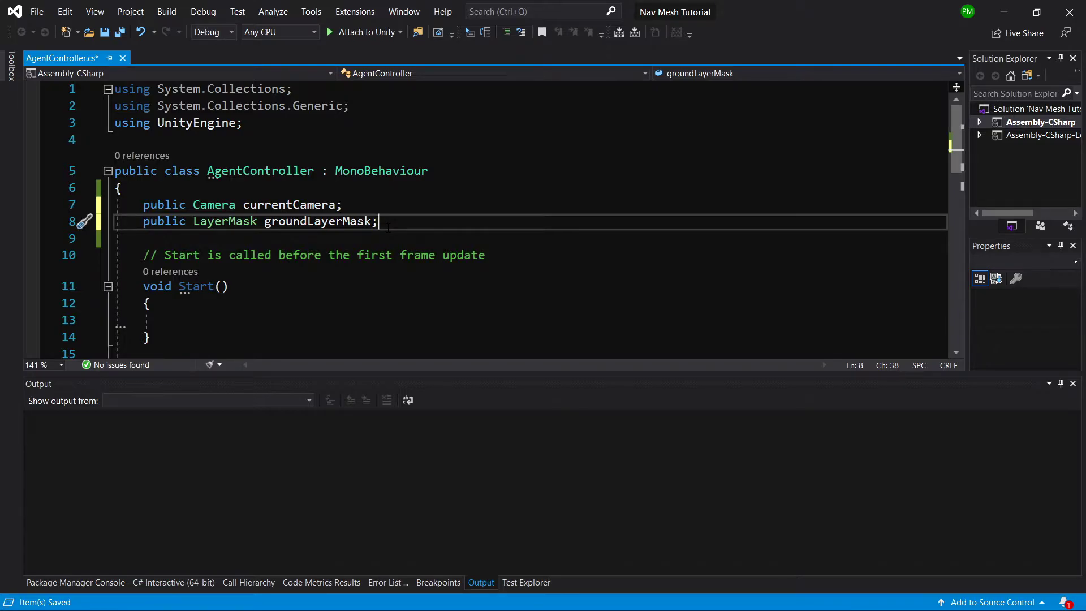
# Add a NavMeshAgent navAgent field, import UnityEngine.AI, and save the script
pyautogui.press('Return')
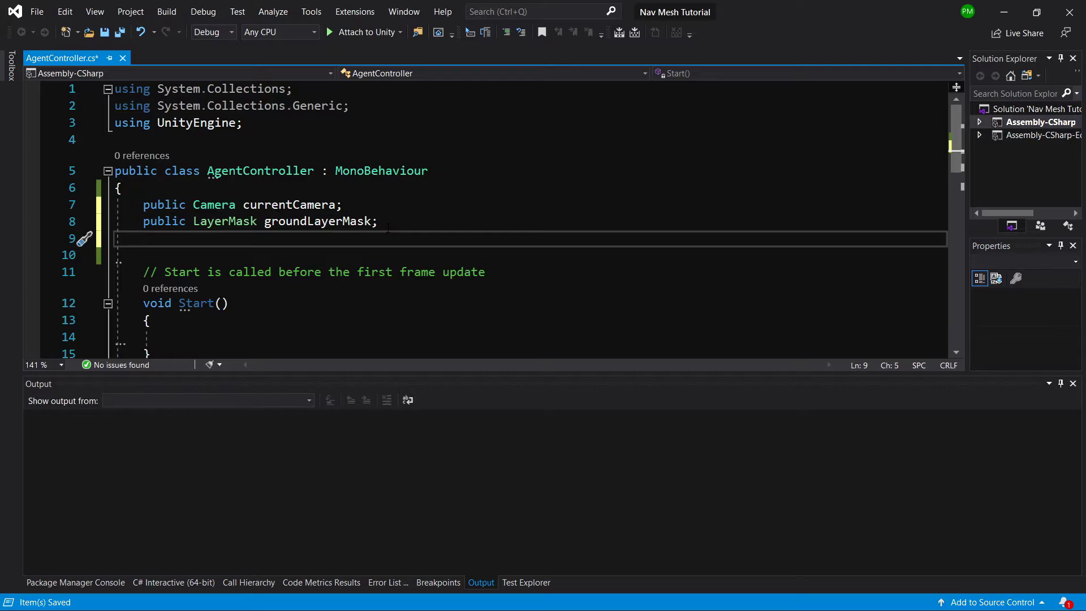
pyautogui.write('NavMeshAgent')
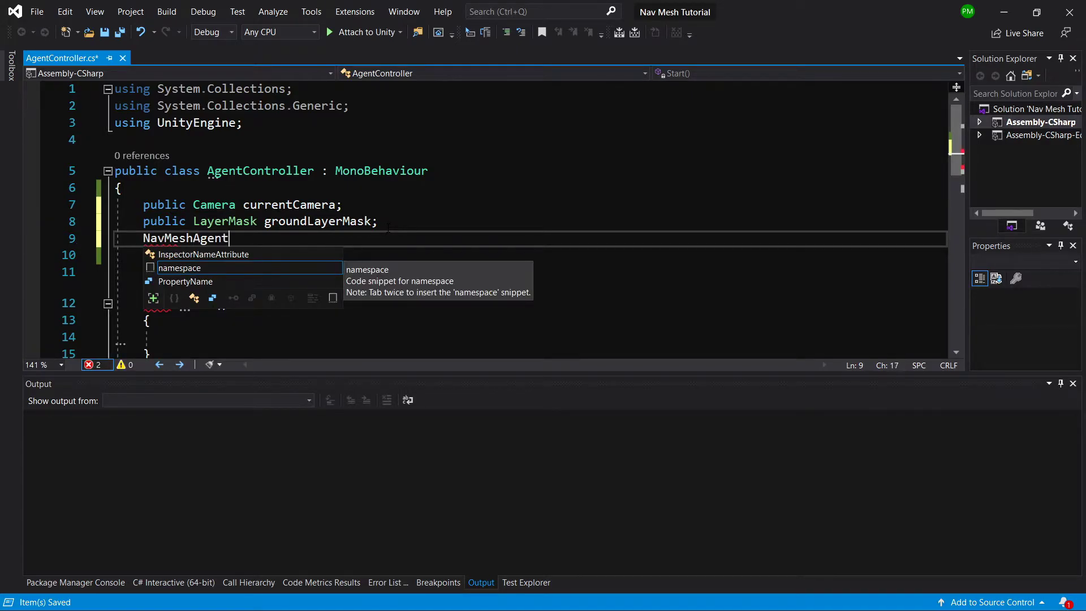
pyautogui.press('Escape')
pyautogui.hotkey('ctrl', '.')
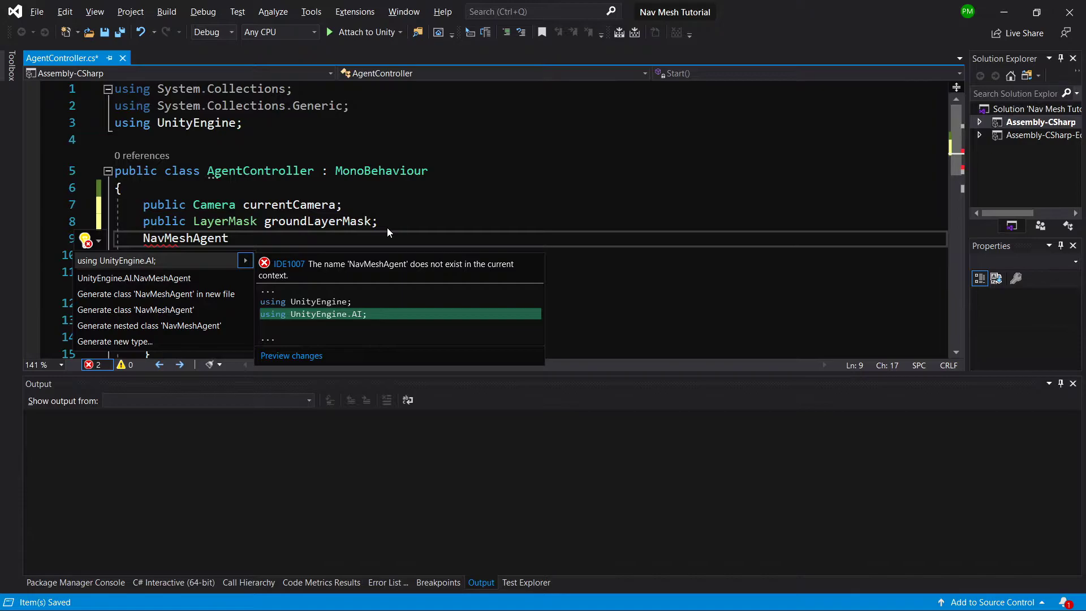
pyautogui.press('Return')
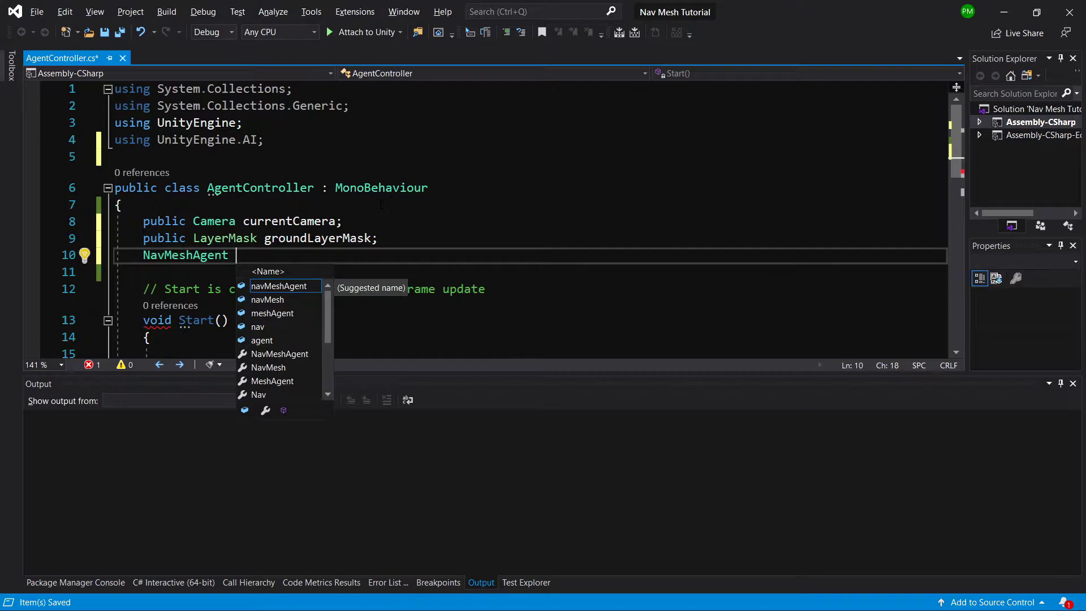
pyautogui.write('navAge')
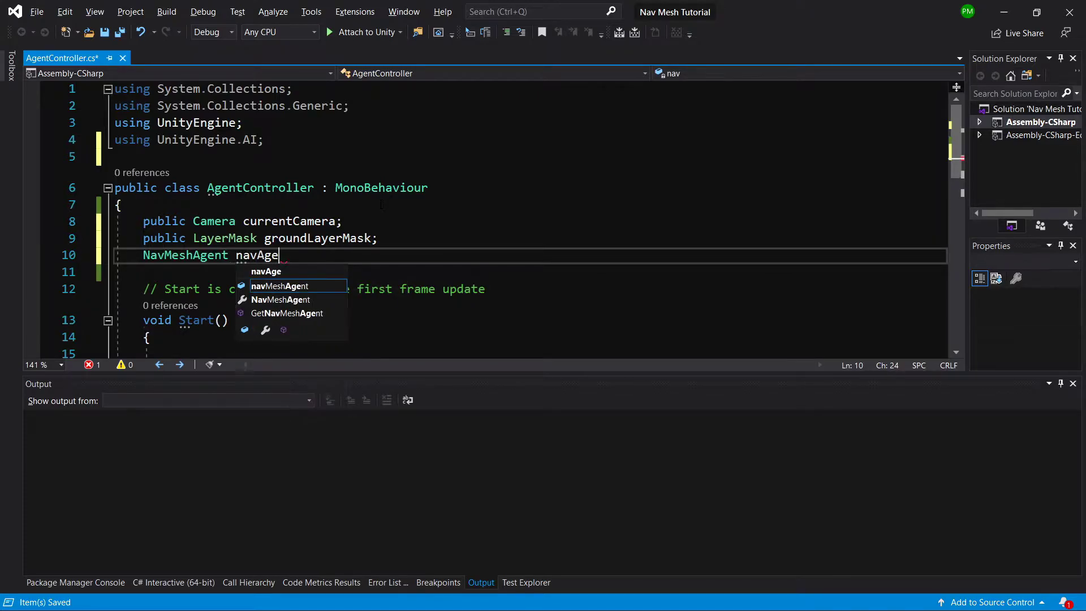
pyautogui.write('nt;')
pyautogui.hotkey('ctrl', 's')
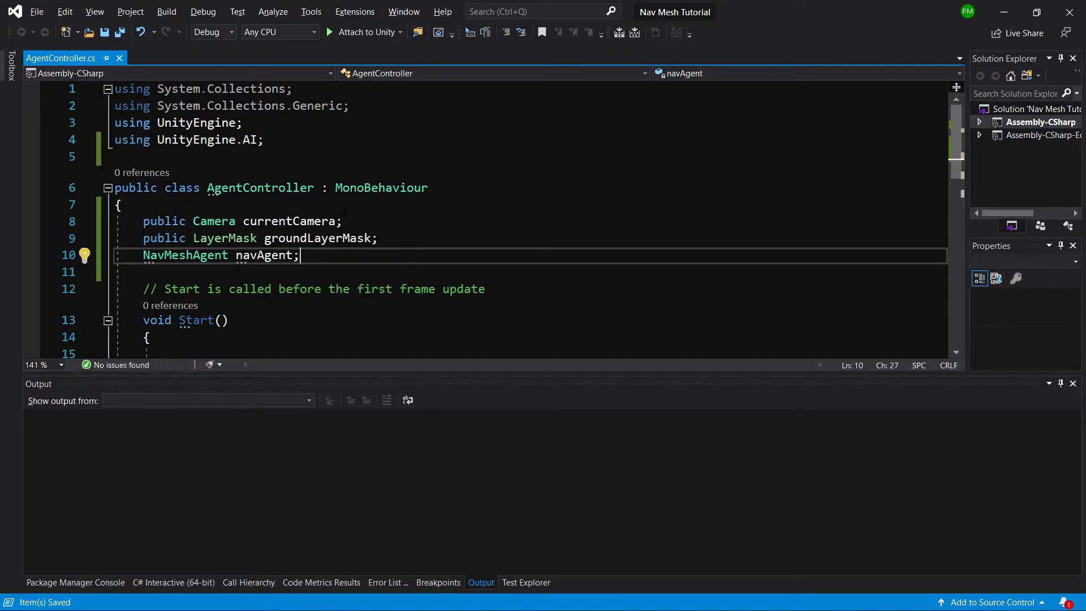
# In Start, assign navAgent = GetComponent<NavMeshAgent>(); and save the script
pyautogui.scroll(-2, 381, 205)
pyautogui.click(148, 235)
pyautogui.click(163, 252)
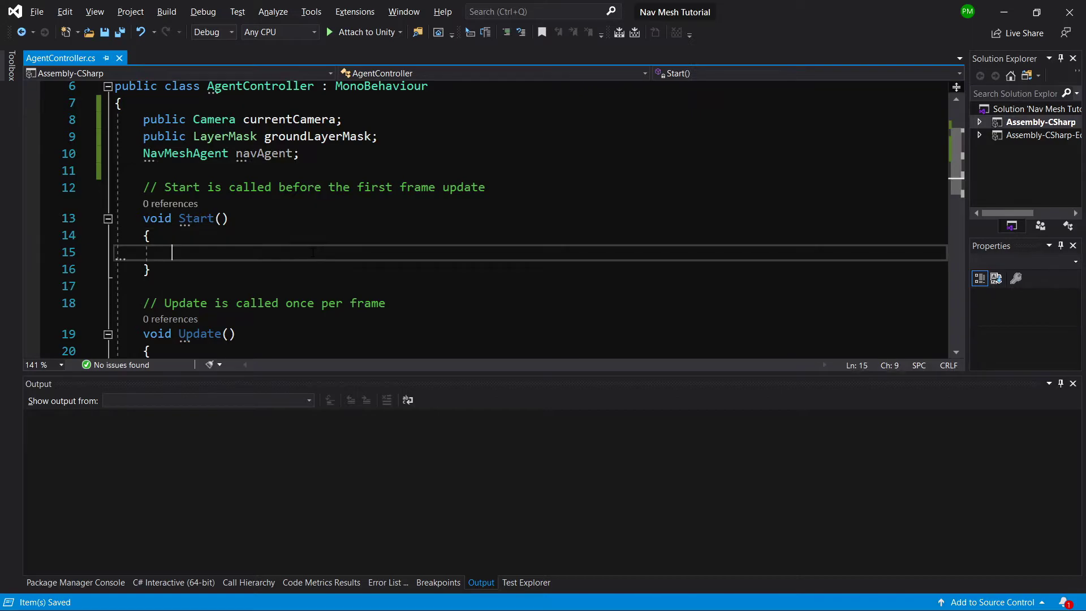
pyautogui.write('navA')
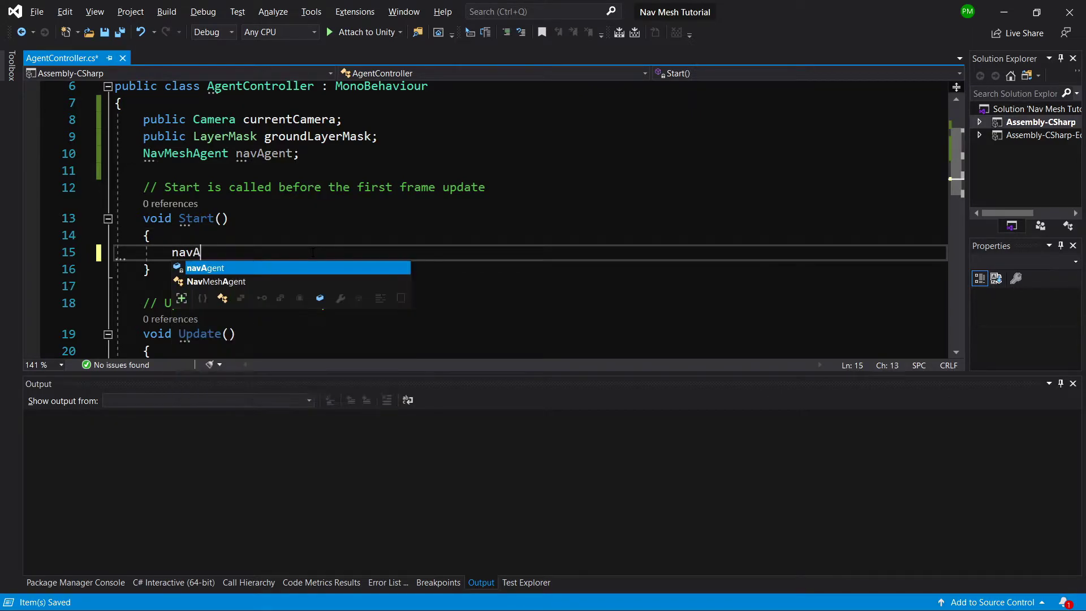
pyautogui.write('gent = Get')
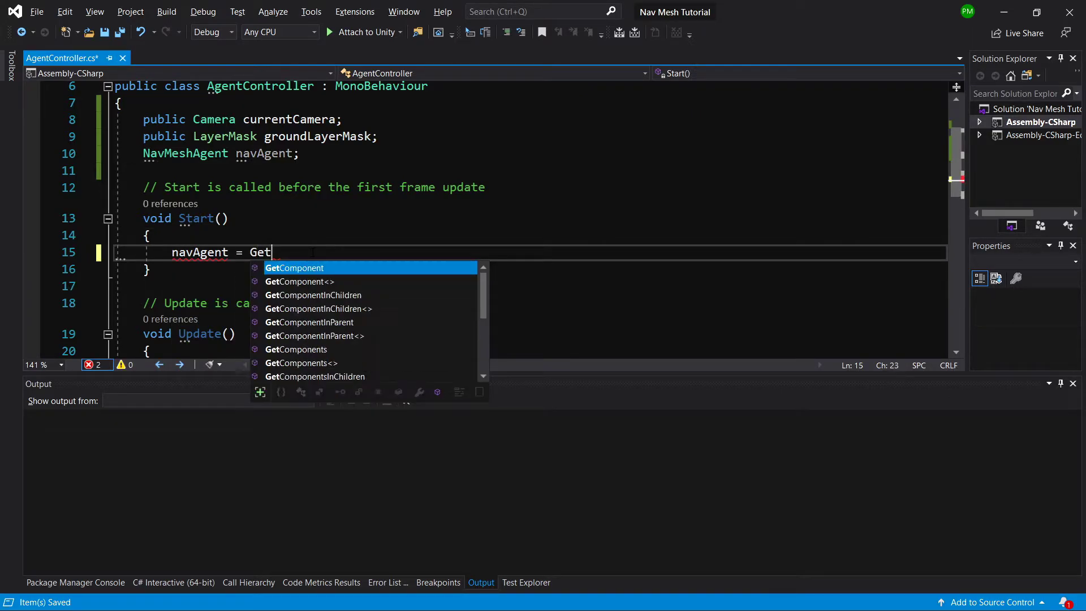
pyautogui.write('Component<Nacv>')
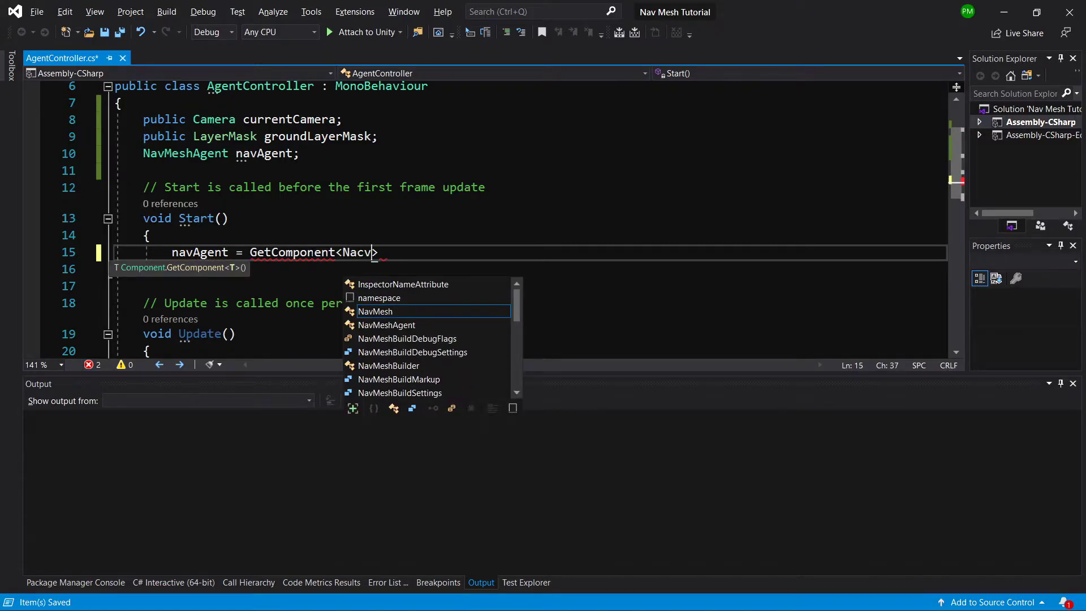
pyautogui.press('Down')
pyautogui.press('Tab')
pyautogui.write('>();')
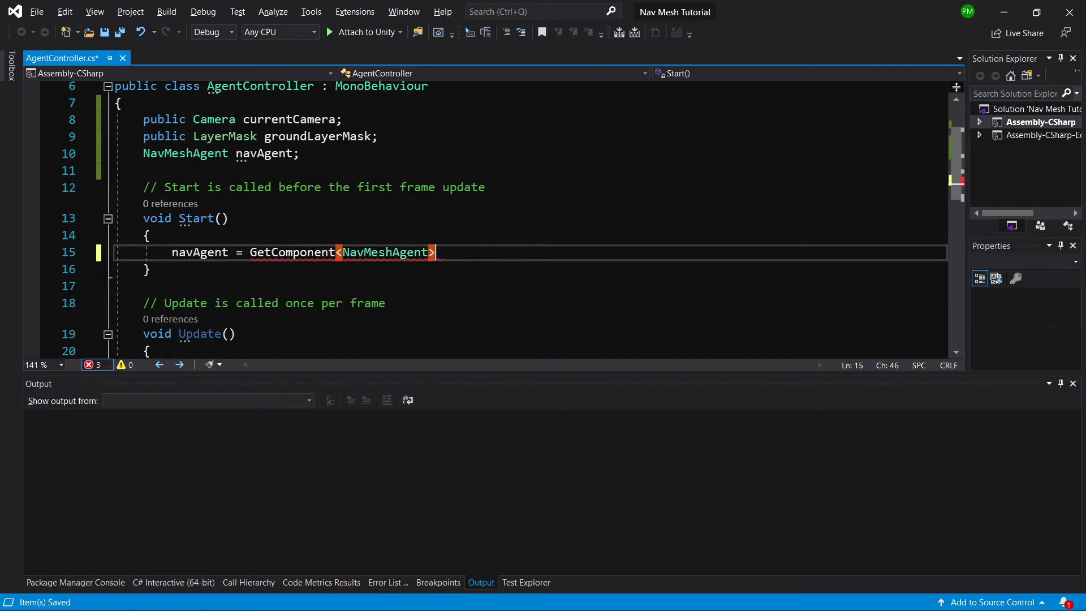
pyautogui.hotkey('ctrl', 's')
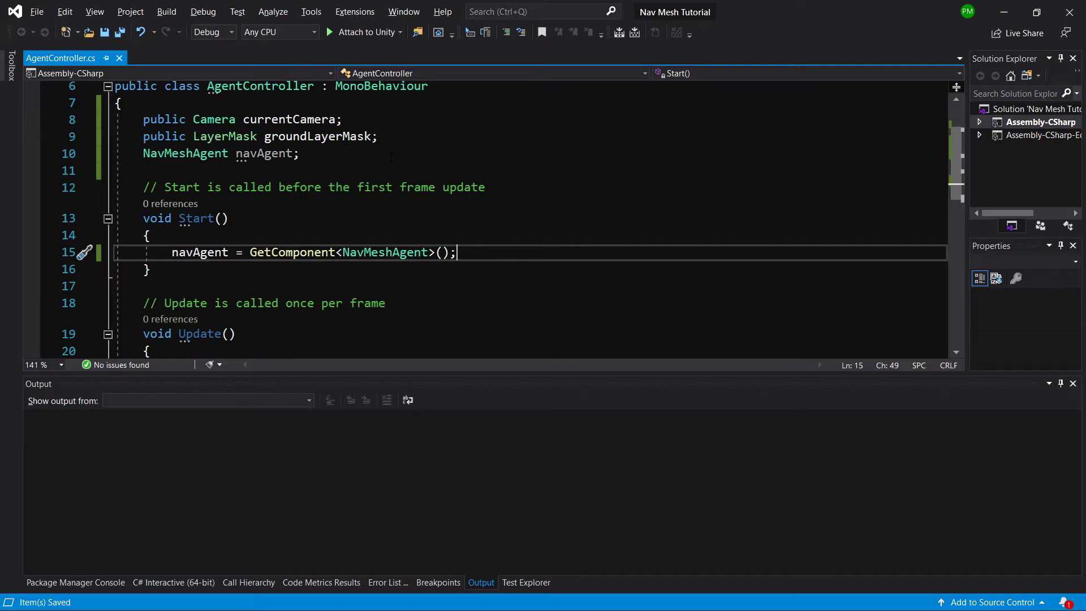
# In Update, add an if (Input.GetMouseButtonDown(0)) condition with an opening block
pyautogui.press('Down')
pyautogui.press('Down')
pyautogui.press('Down')
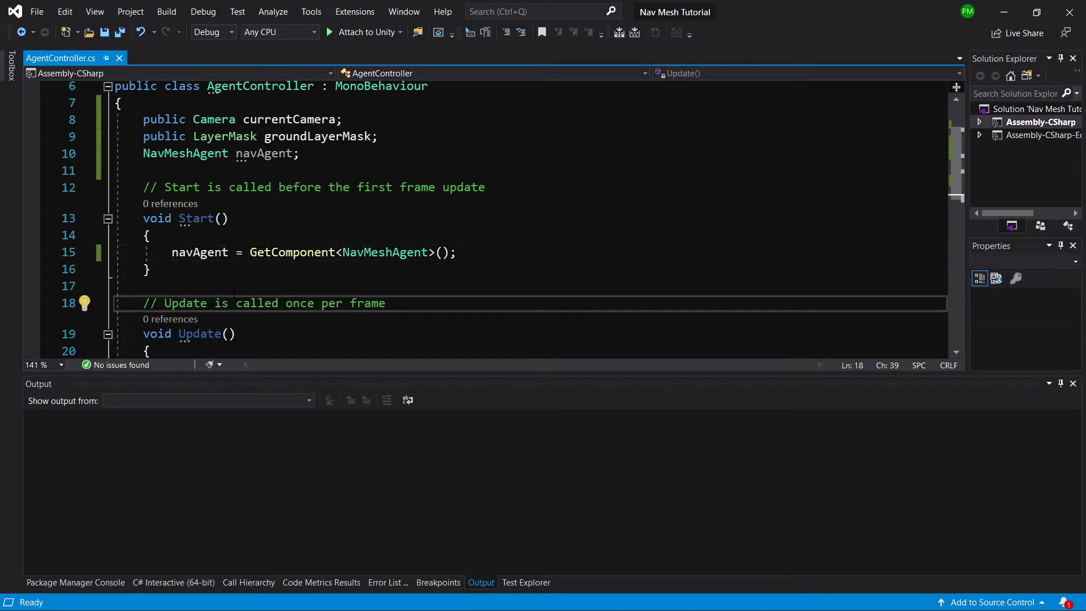
pyautogui.scroll(-2, 458, 232)
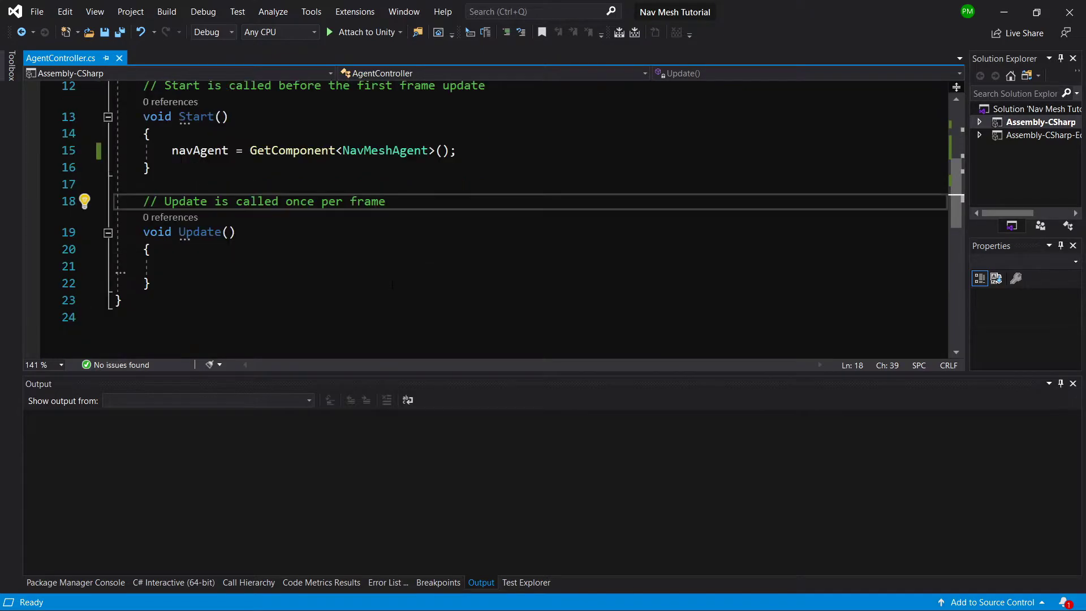
pyautogui.click(260, 267)
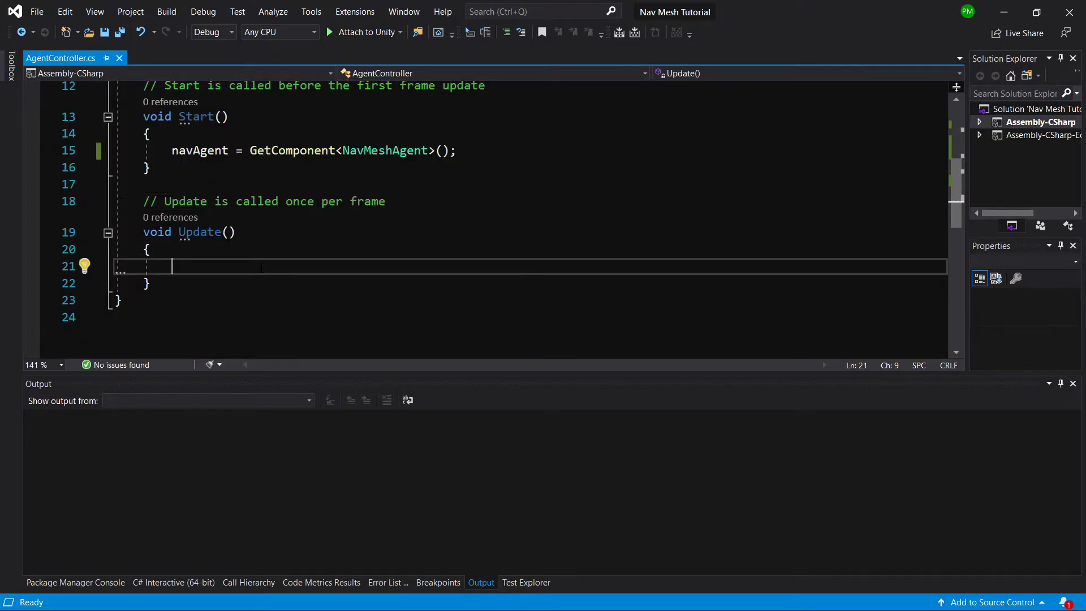
pyautogui.write('if(In')
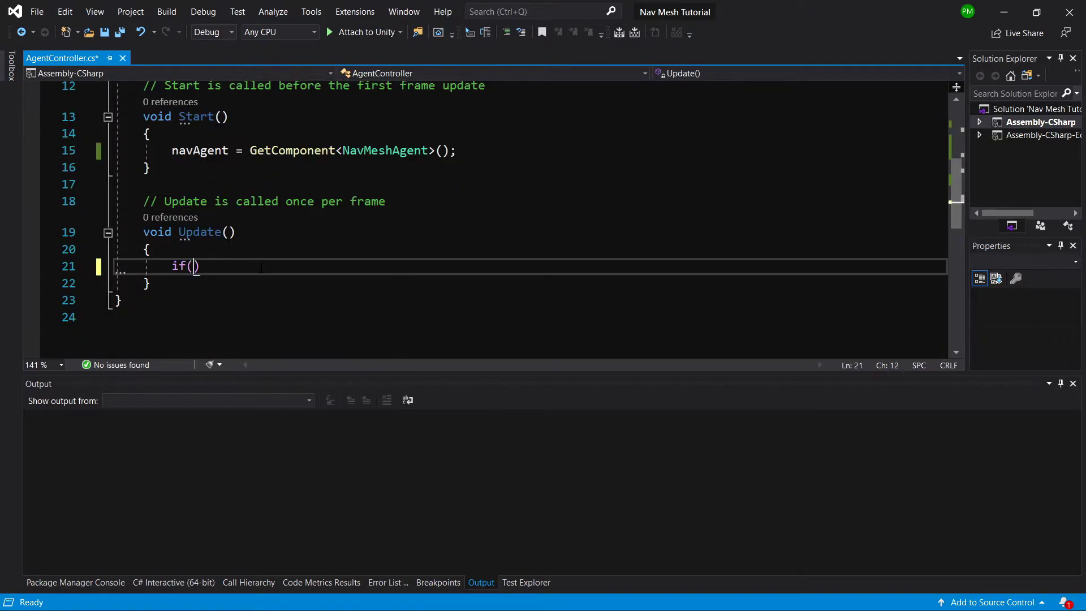
pyautogui.write('put.GetM')
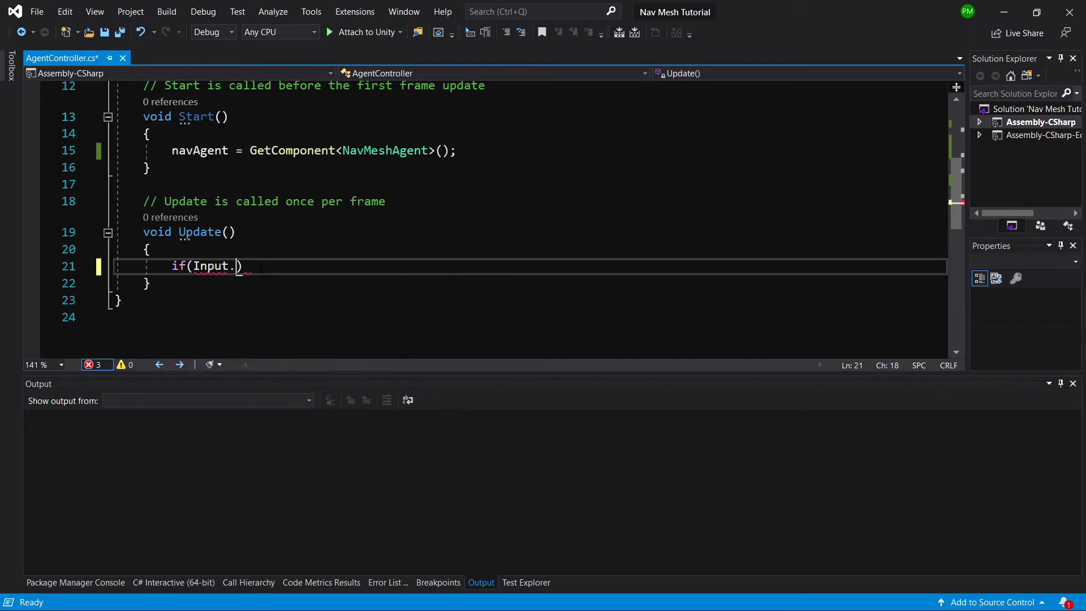
pyautogui.press('Tab')
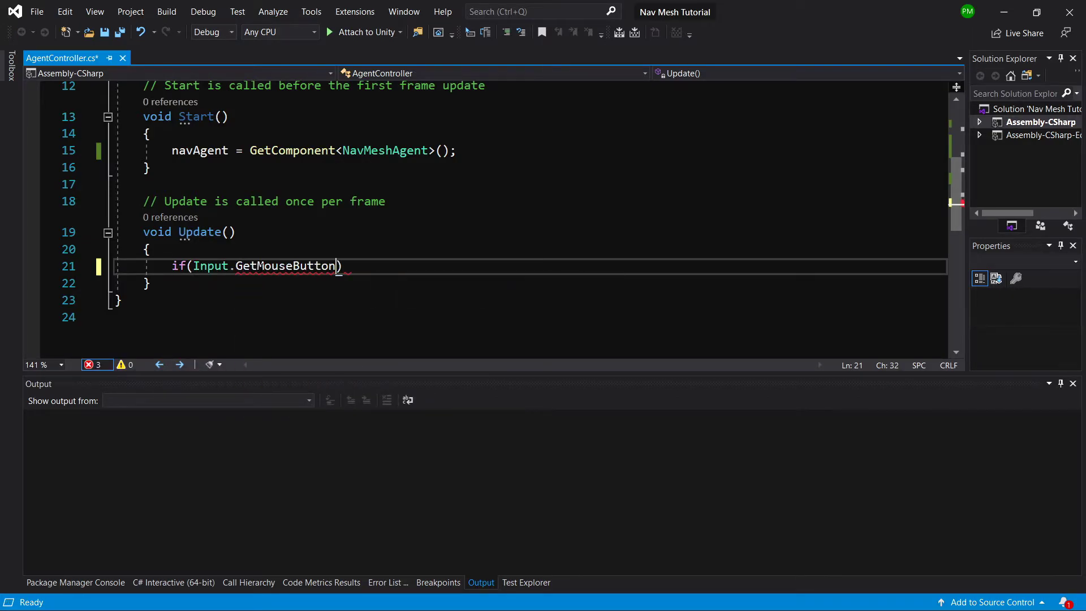
pyautogui.write('(0')
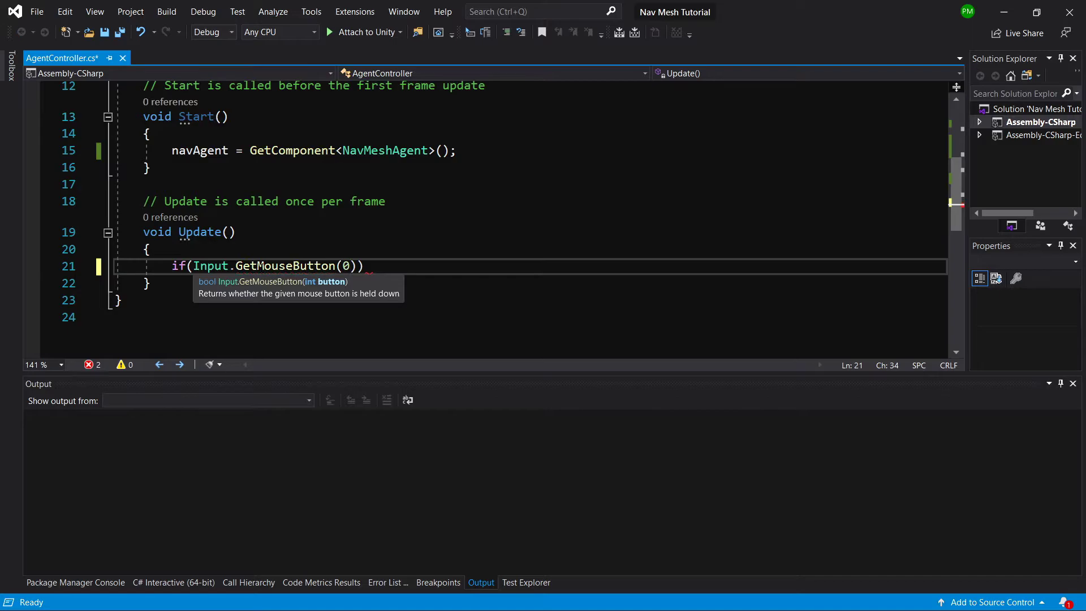
pyautogui.press('Left')
pyautogui.press('Left')
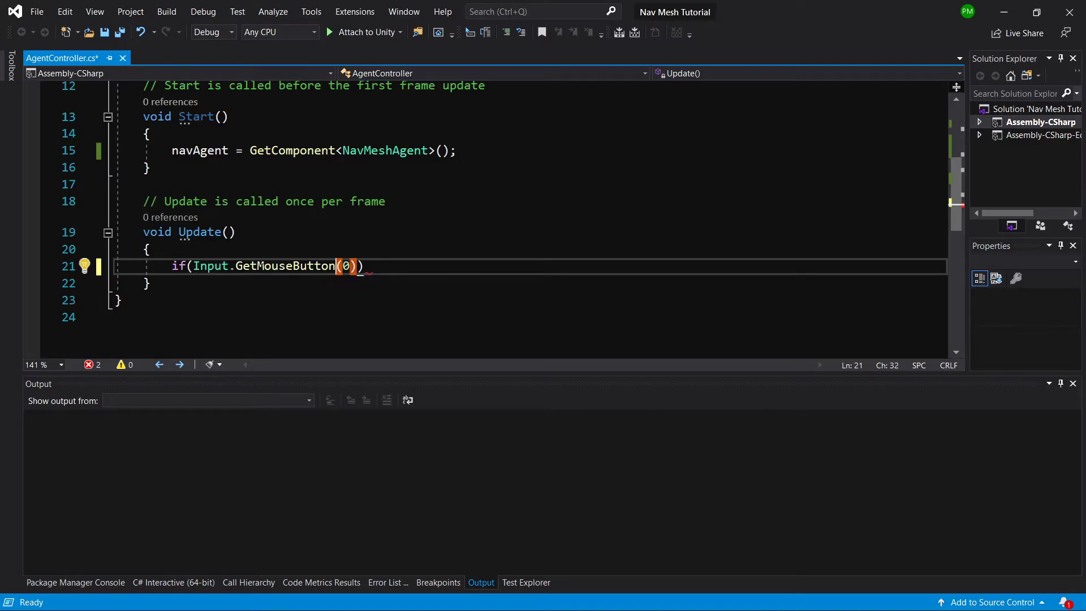
pyautogui.write('Down')
pyautogui.press('Right')
pyautogui.press('Right')
pyautogui.press('Right')
pyautogui.write('){')
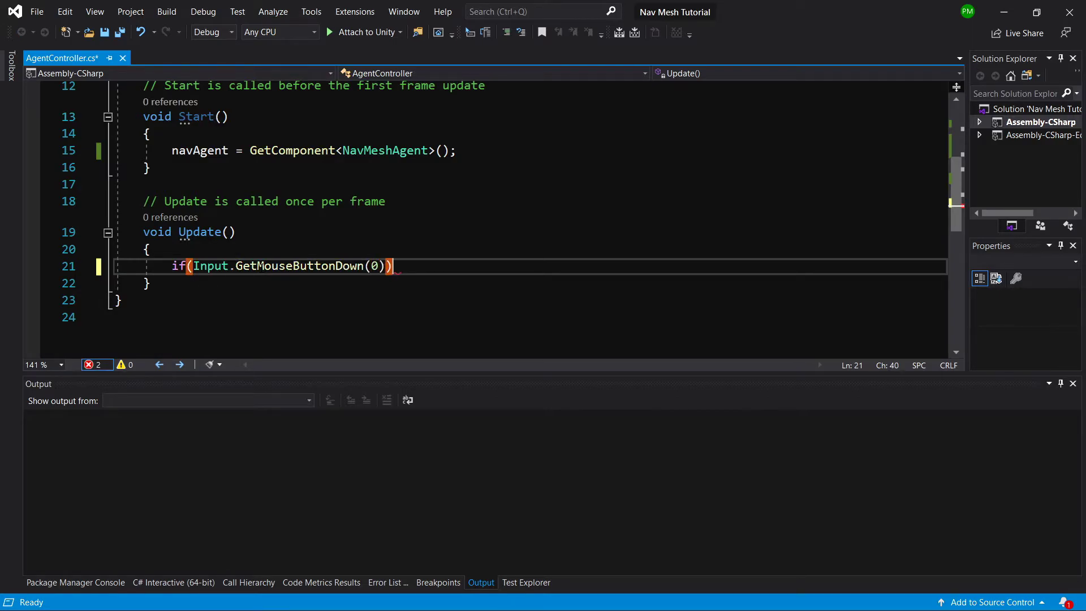
pyautogui.press('Return')
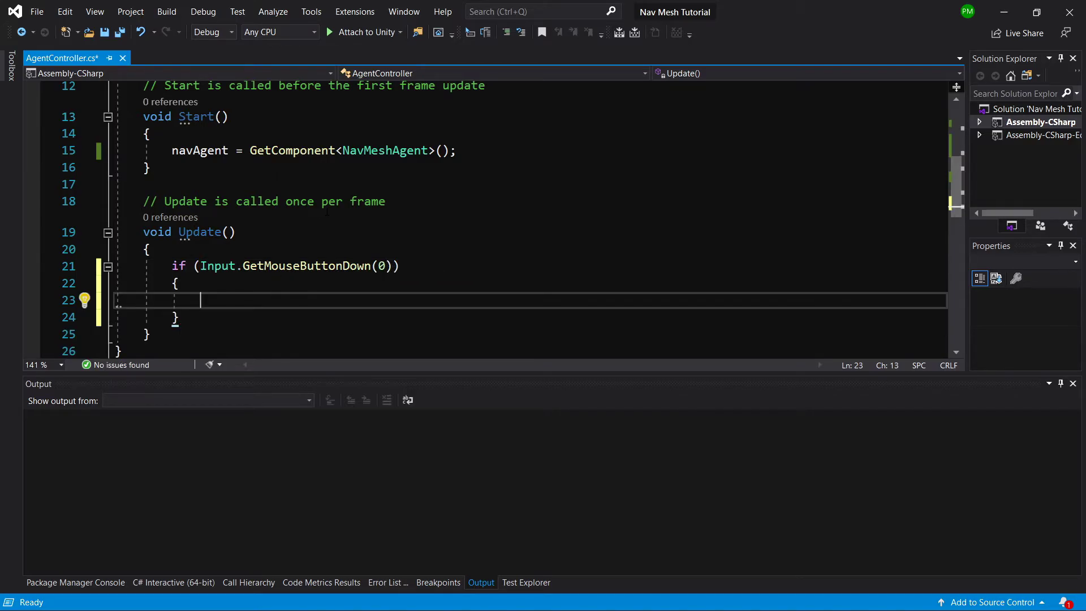
# Call MoveToPosition() inside the if block and request a fix to generate the missing method
pyautogui.scroll(-1, 327, 212)
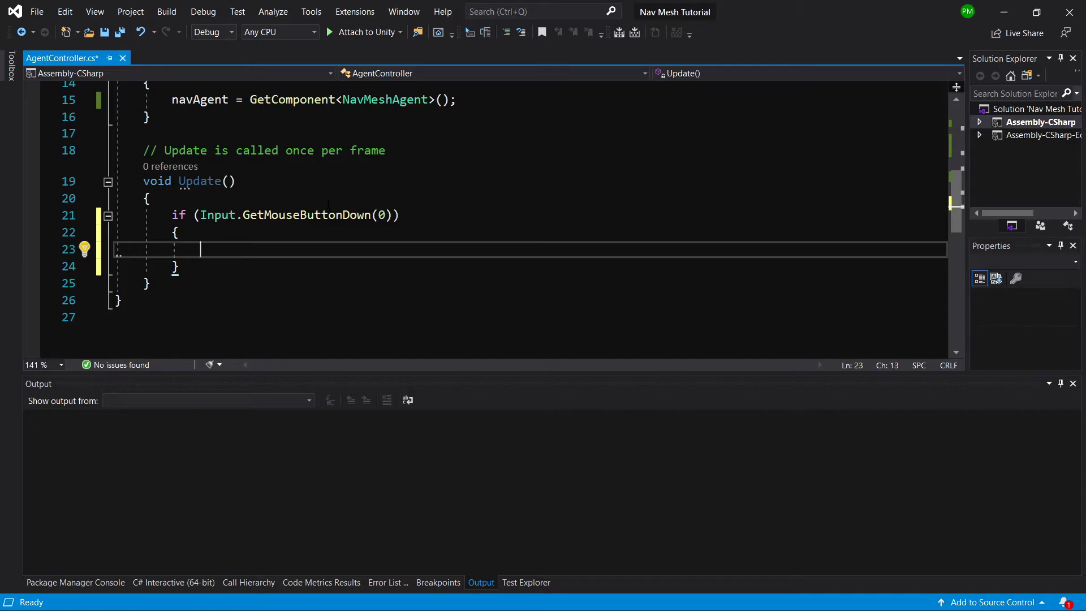
pyautogui.write('MoveToPosition')
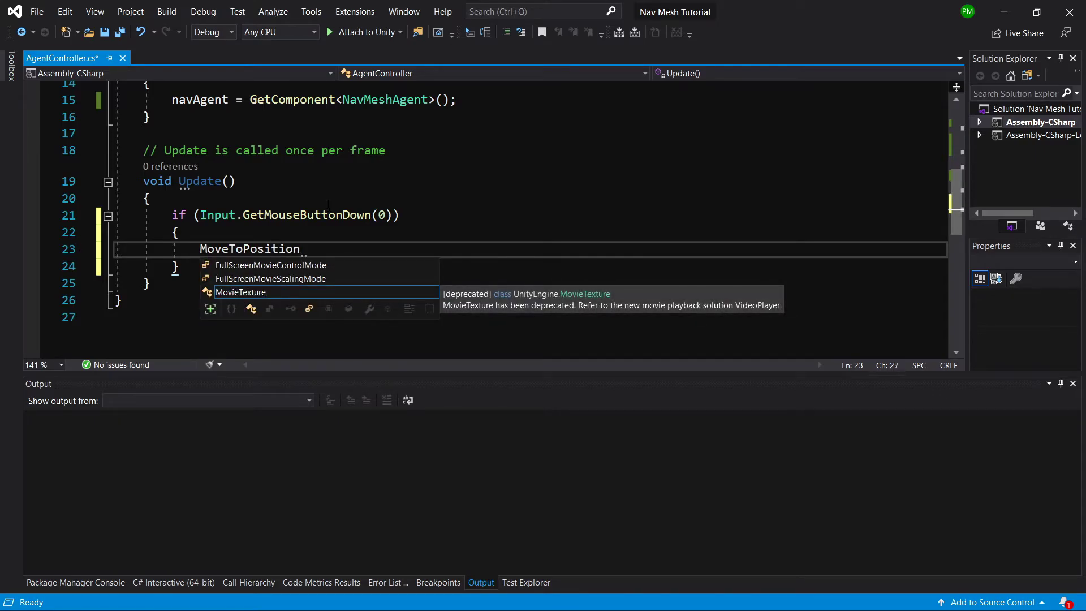
pyautogui.write('(0);')
pyautogui.press('Left')
pyautogui.press('BackSpace')
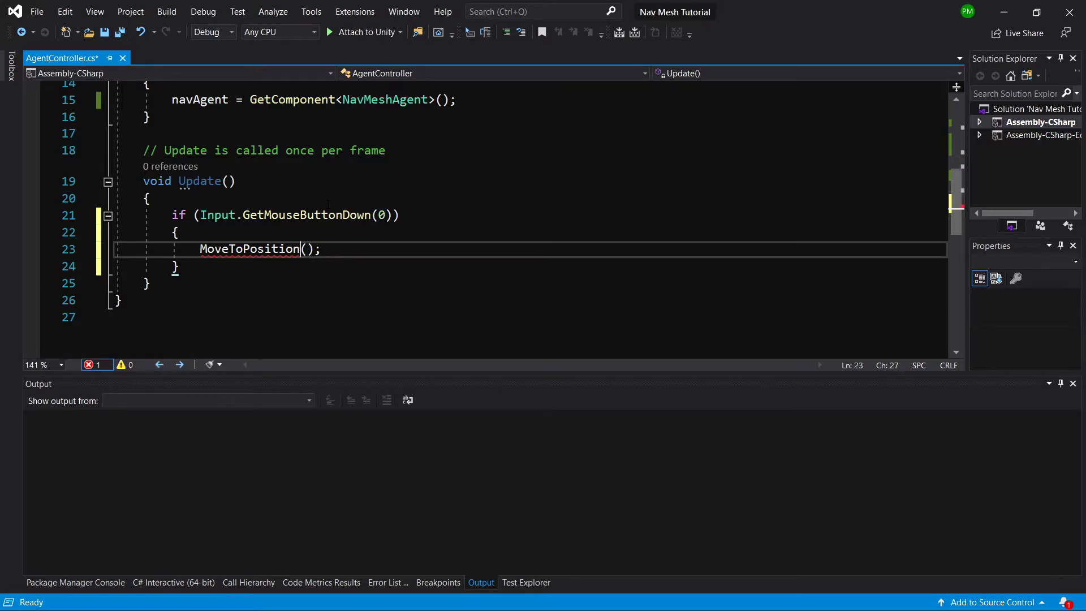
pyautogui.press('Left')
pyautogui.press('Left')
pyautogui.hotkey('ctrl', '.')
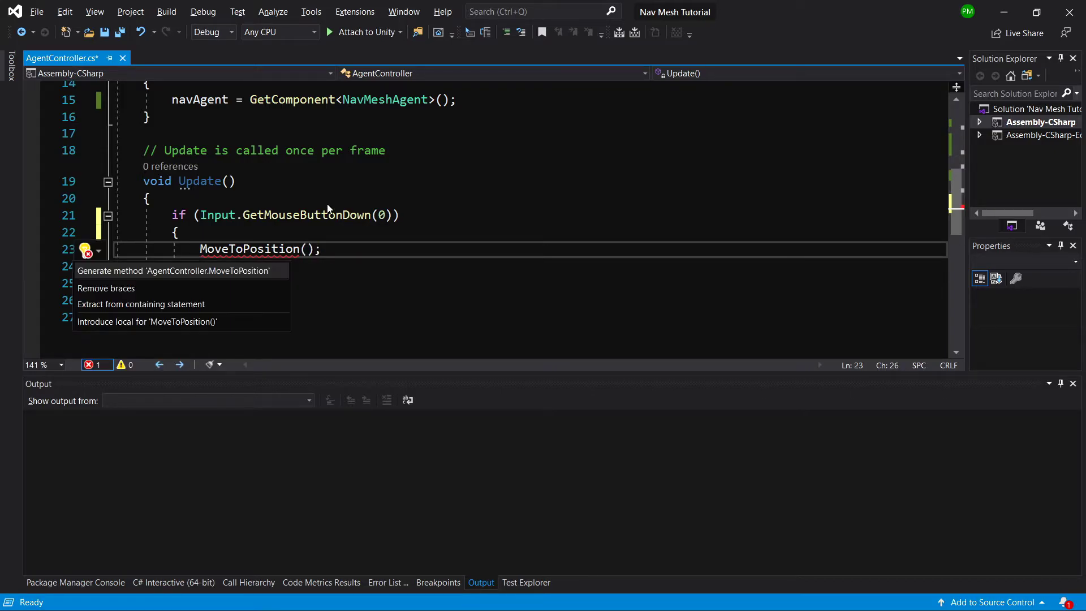
# Generate MoveToPosition and replace its NotImplementedException with a RaycastHit hit; declaration
pyautogui.press('Return')
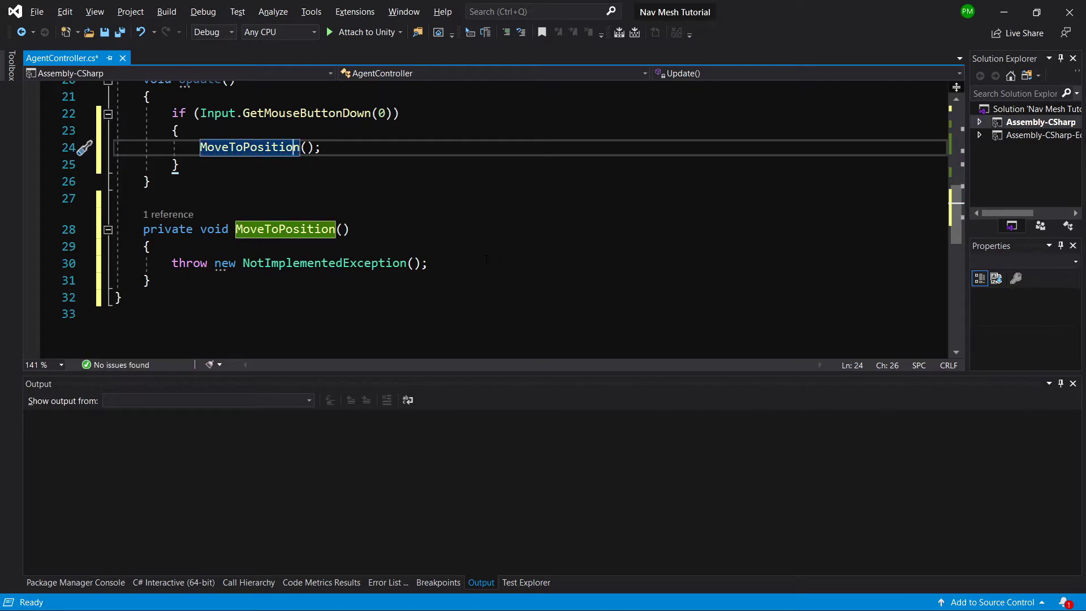
pyautogui.moveTo(475, 258); pyautogui.dragTo(172, 263)
pyautogui.press('BackSpace')
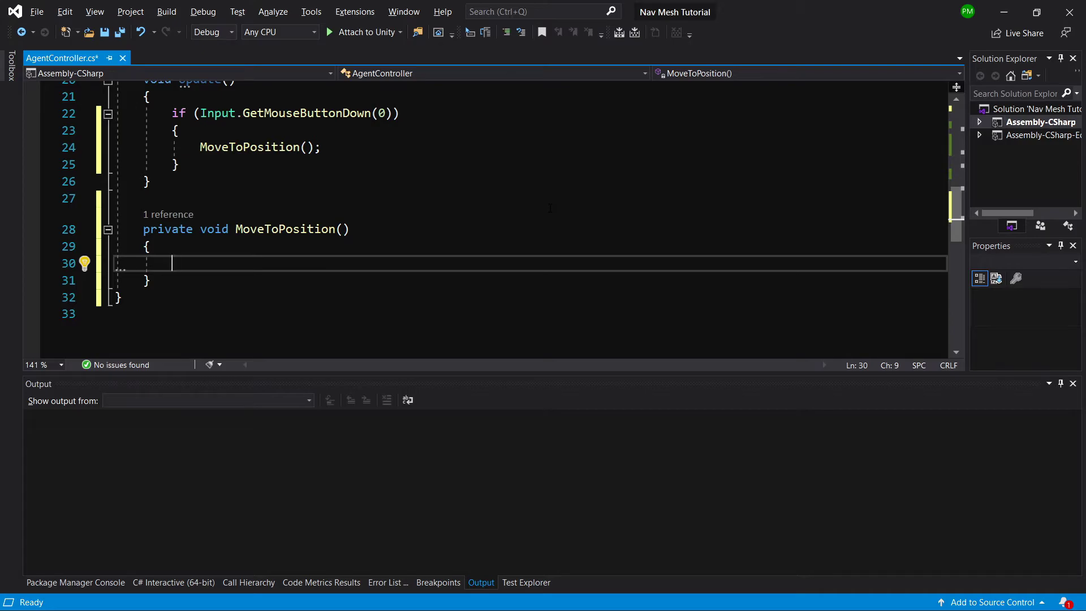
pyautogui.write('Rayc')
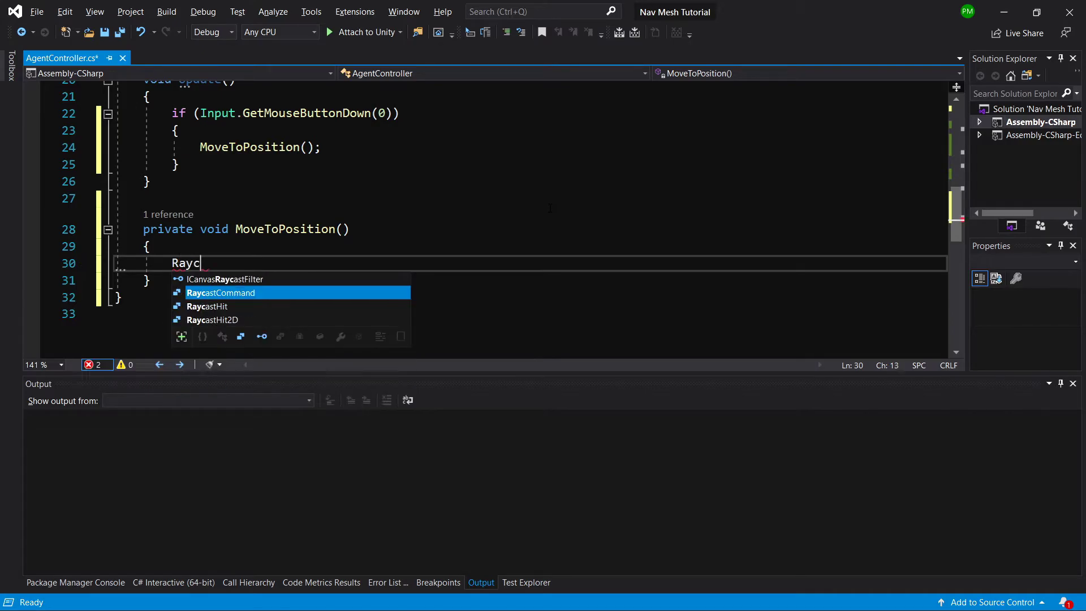
pyautogui.press('Down')
pyautogui.write('hi')
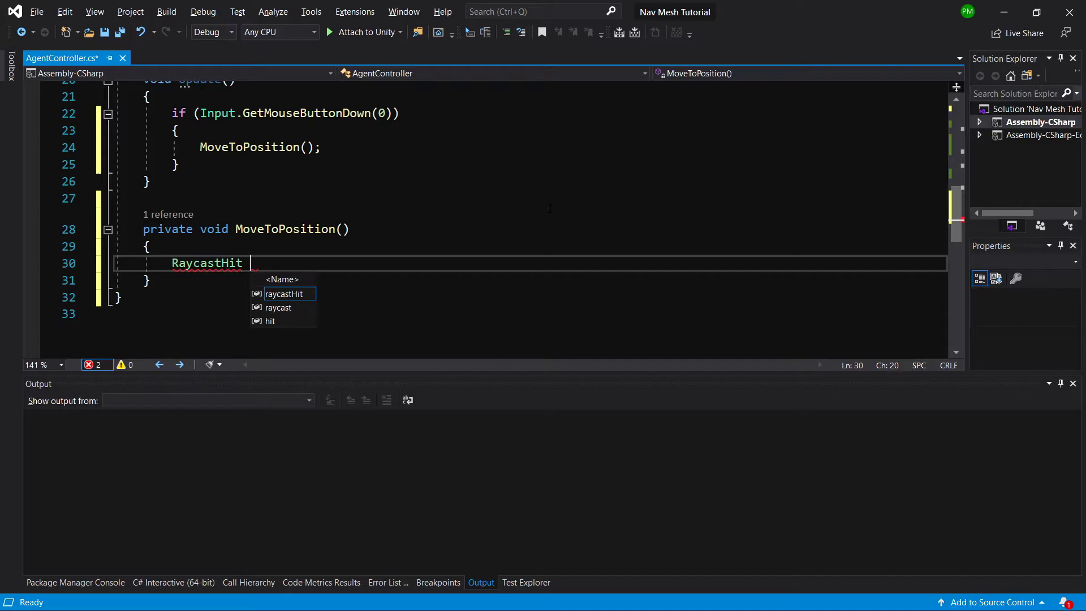
pyautogui.write('t;')
pyautogui.press('Return')
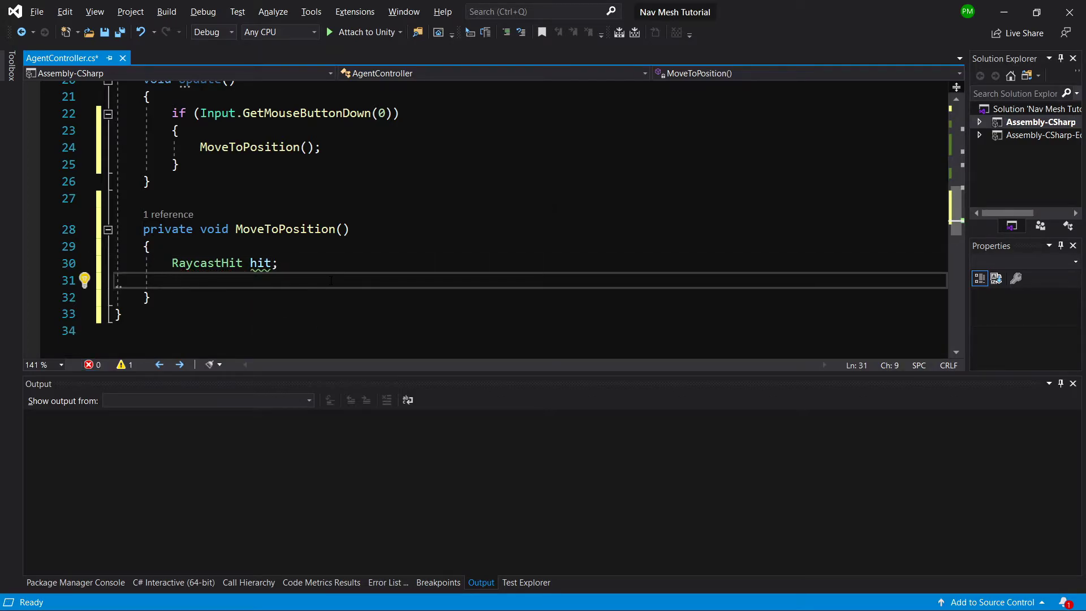
# Add Ray ray = currentCamera.ScreenPointToRay(Input.mousePosition); above a Physics.Raycast(ray if-check, and save
pyautogui.write('if(Physics')
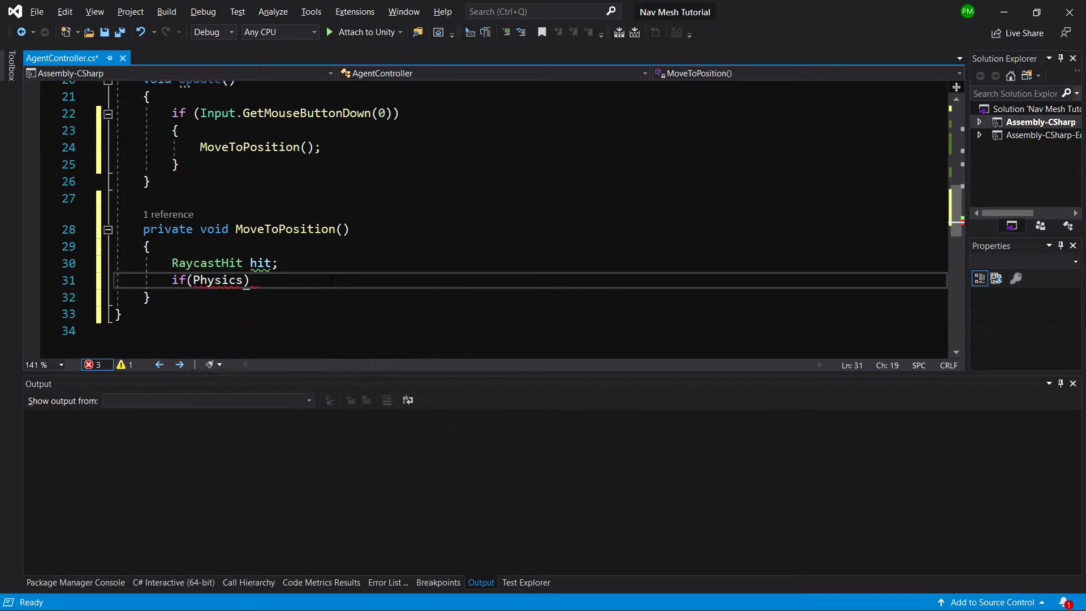
pyautogui.write('.R')
pyautogui.press('Tab')
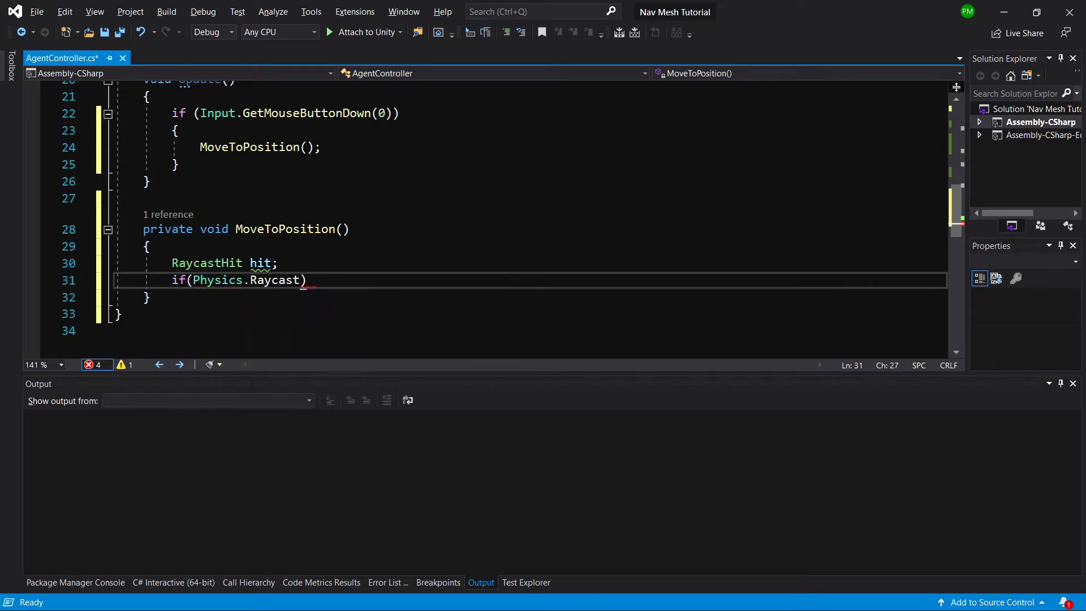
pyautogui.write('(ray')
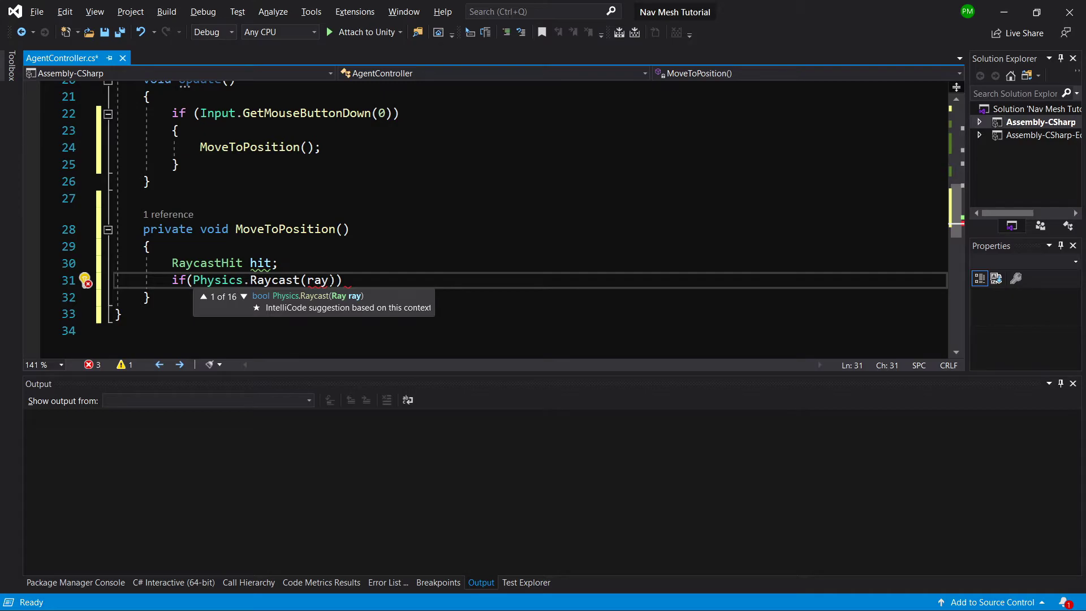
pyautogui.hotkey('ctrl', 'Return')
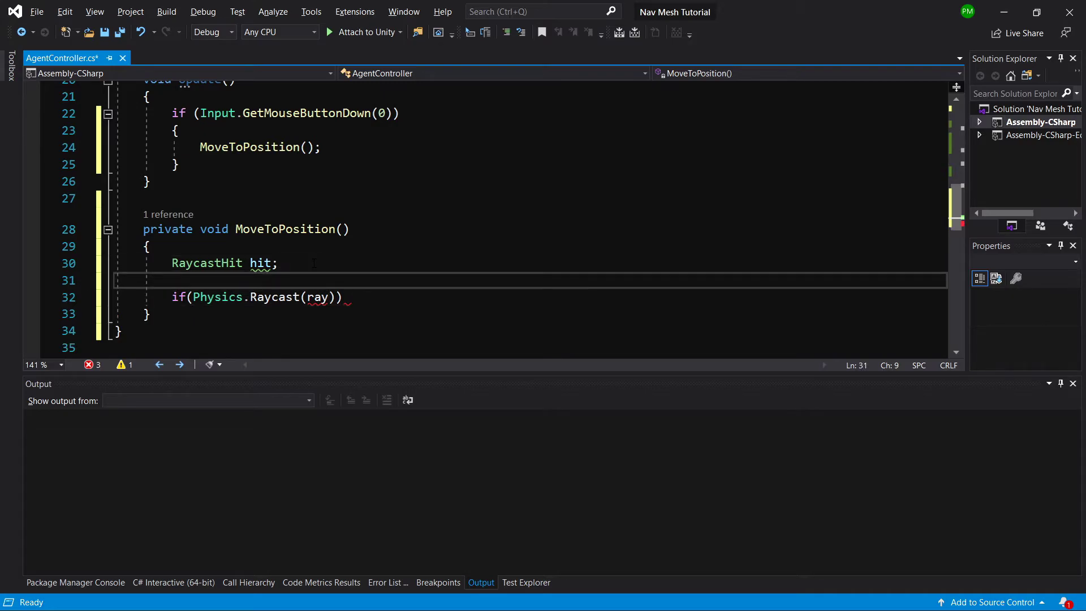
pyautogui.write('Ray ray = ')
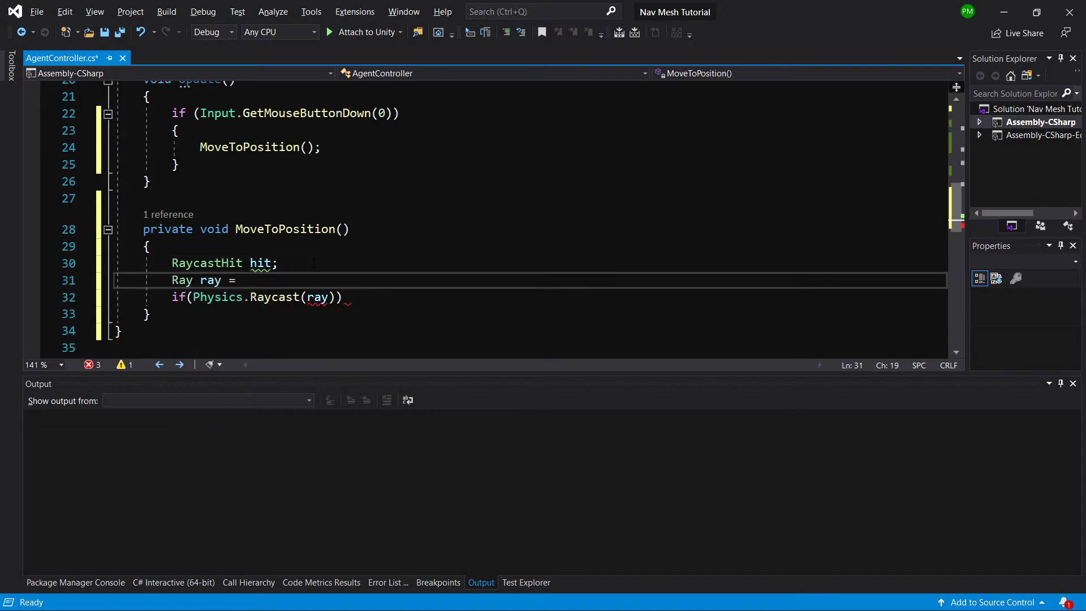
pyautogui.write('cur')
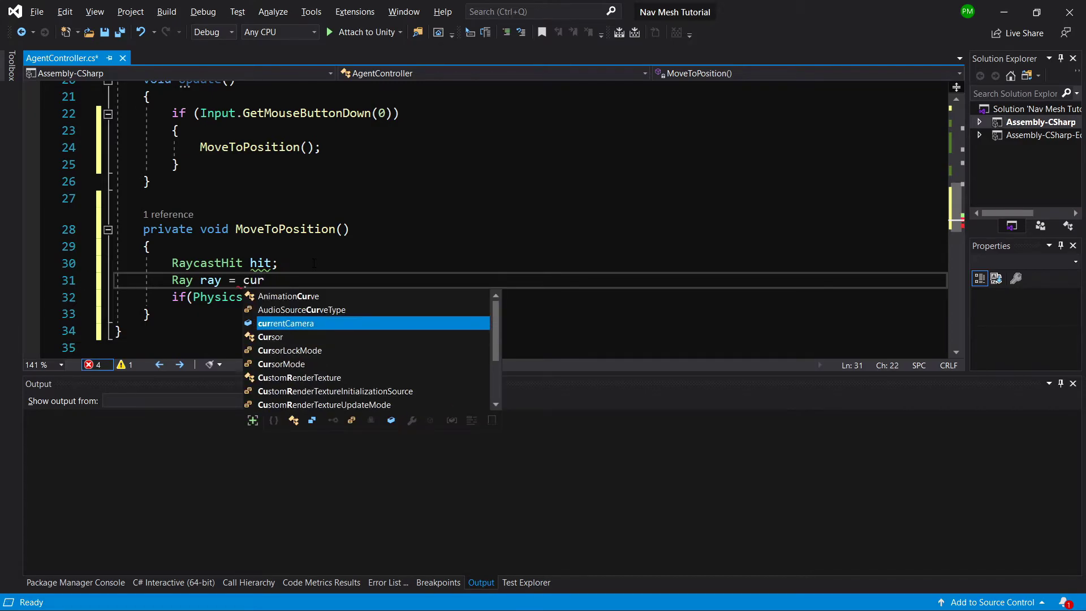
pyautogui.write('rentCamera.Sc')
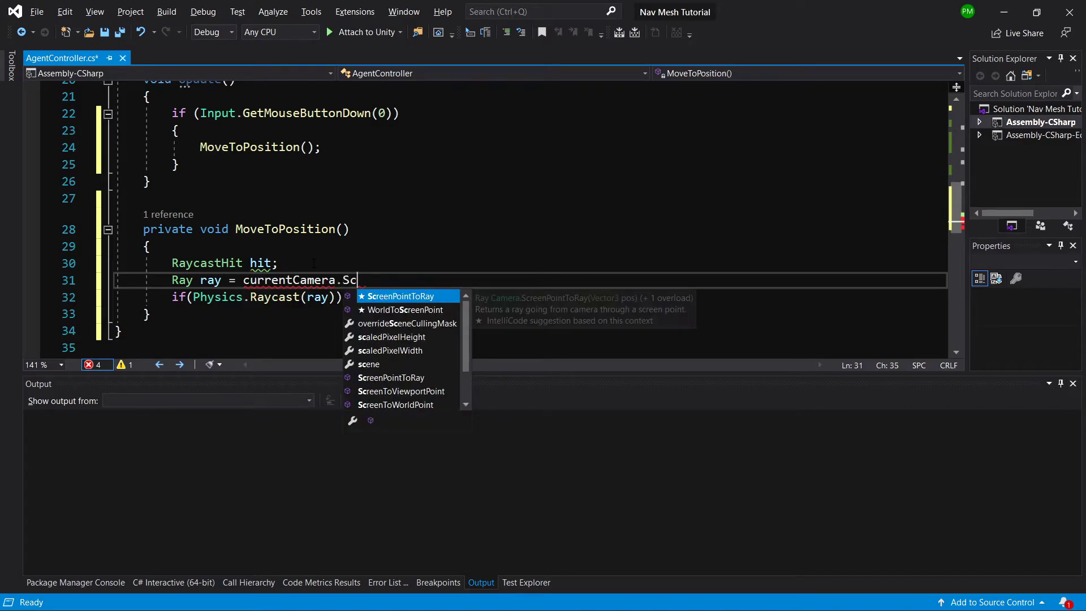
pyautogui.press('Tab')
pyautogui.write('(Inp')
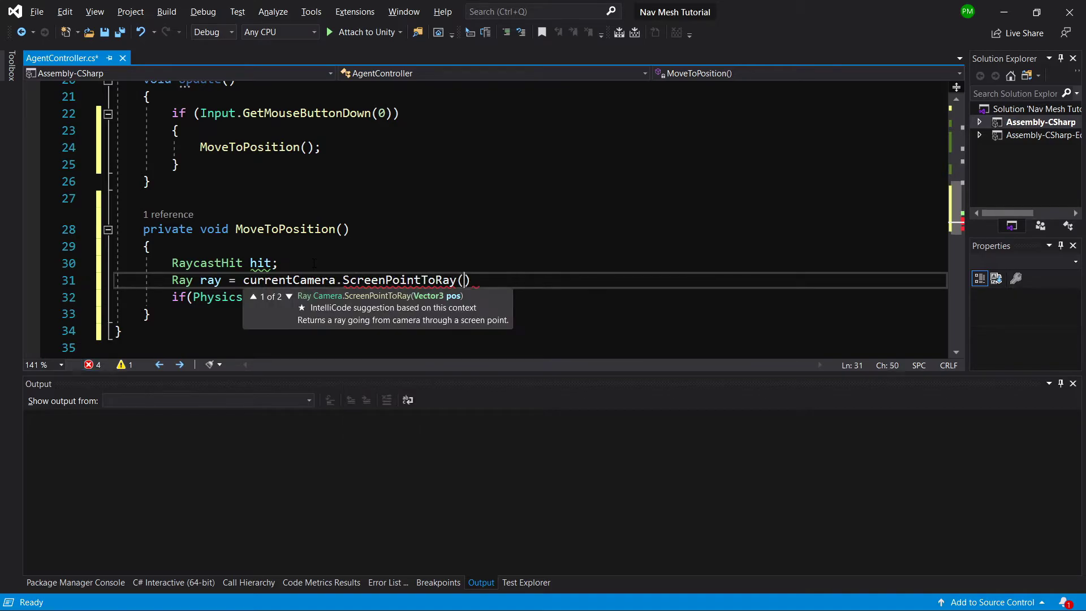
pyautogui.press('Tab')
pyautogui.write('.mo')
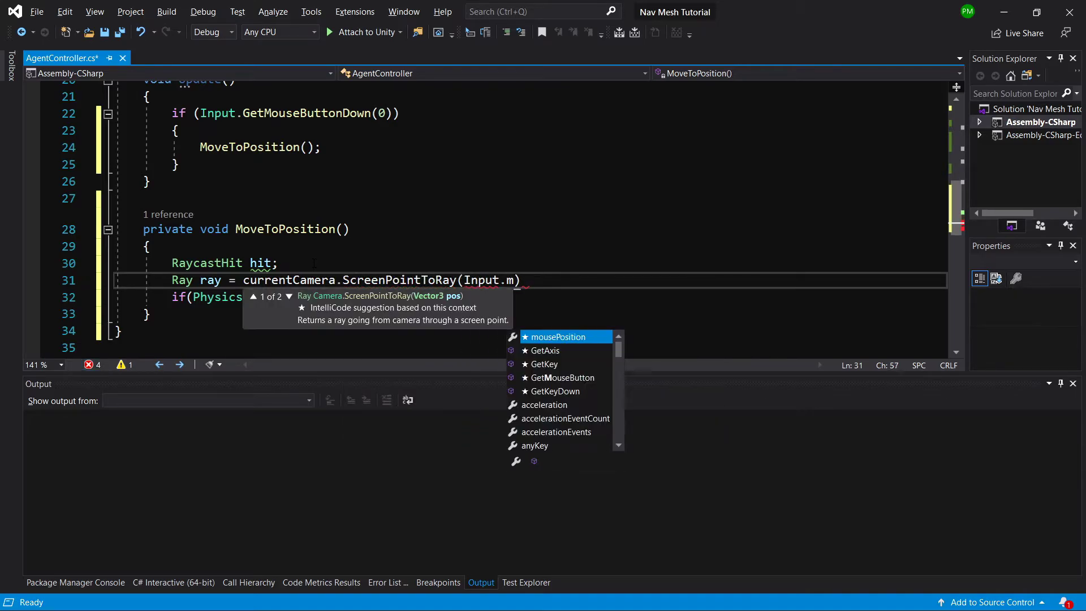
pyautogui.press('Tab')
pyautogui.write(');')
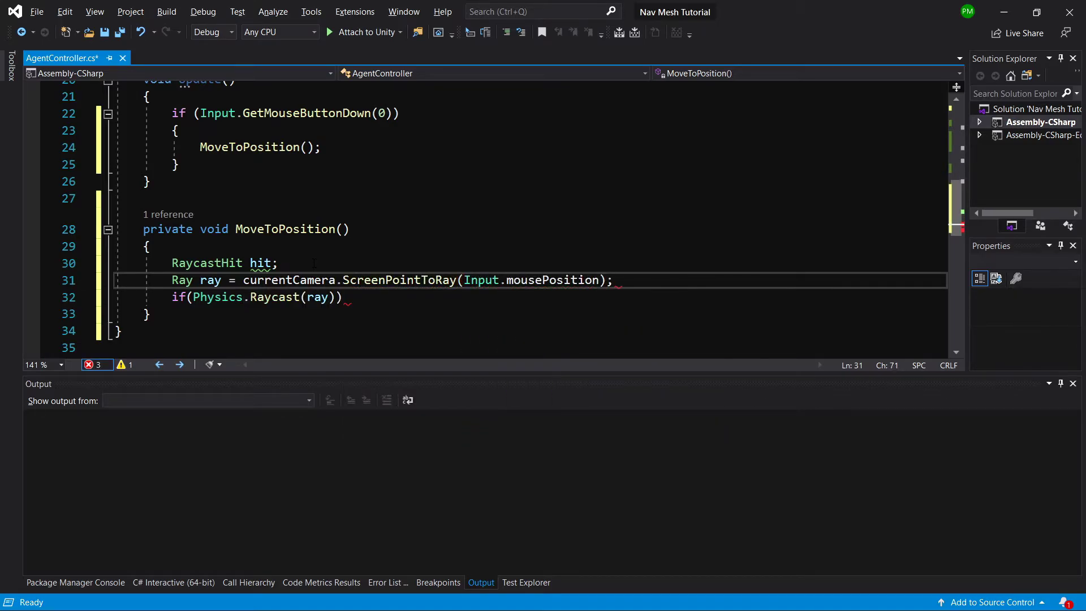
pyautogui.hotkey('ctrl', 's')
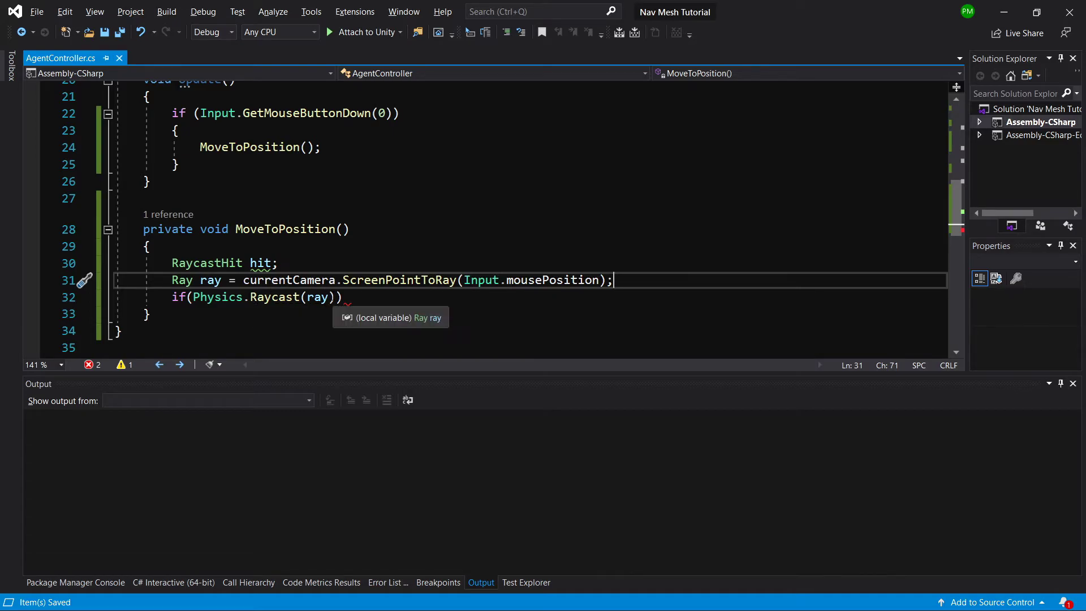
# Complete the condition as Physics.Raycast(ray, out hit, groundLayerMask) and open its code block
pyautogui.click(318, 297)
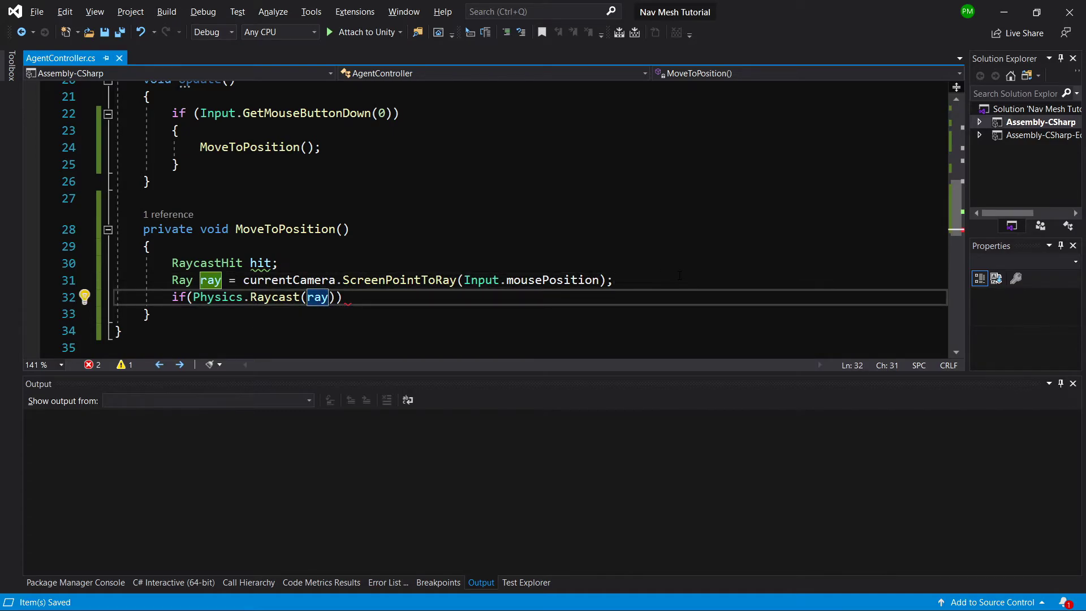
pyautogui.write('m')
pyautogui.press('BackSpace')
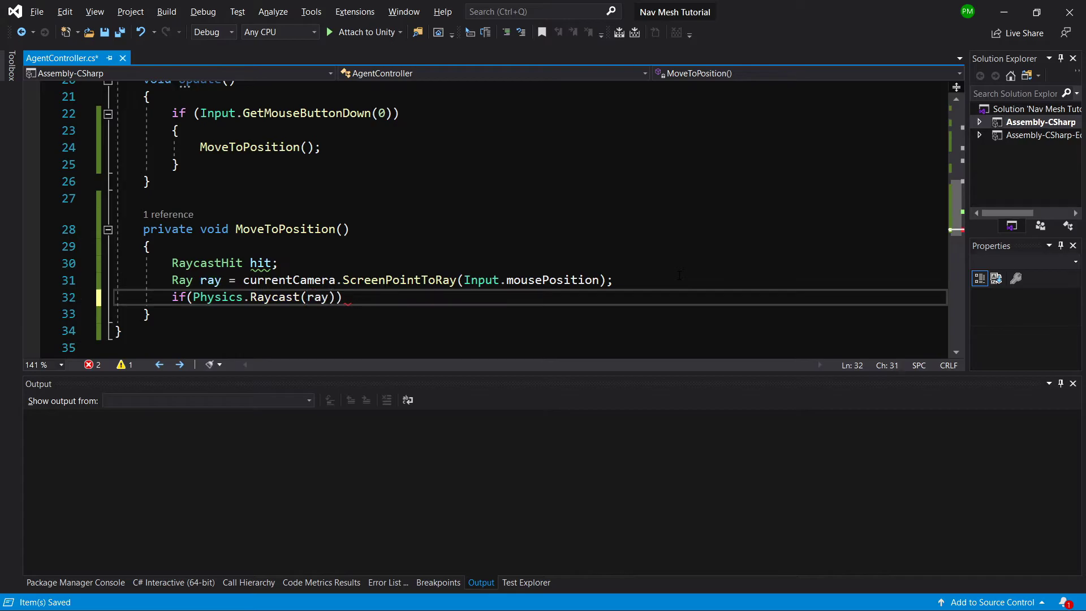
pyautogui.write(', out')
pyautogui.write(' hit')
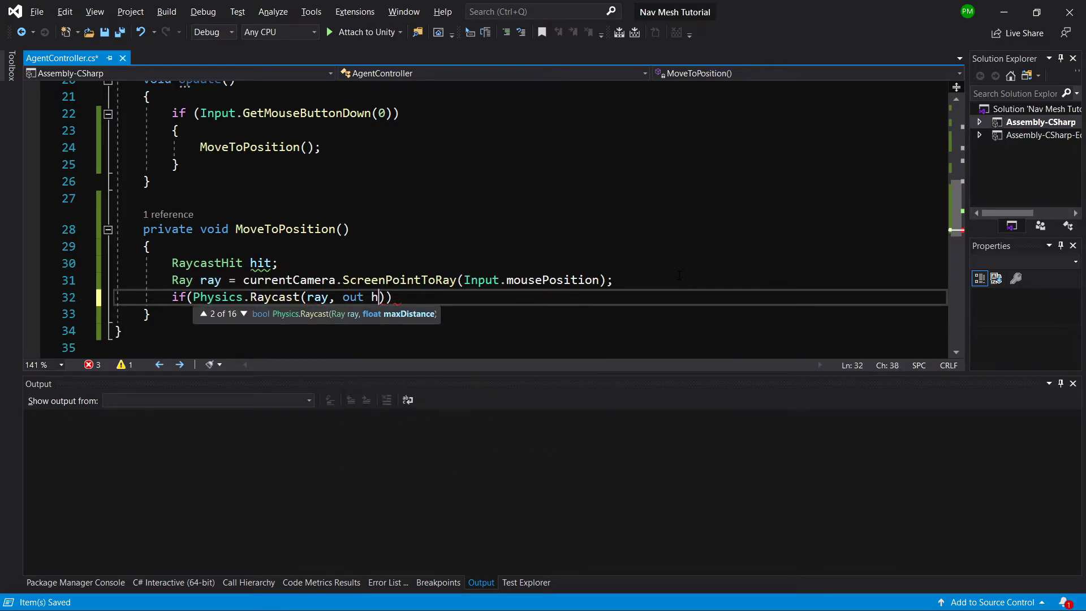
pyautogui.write(',')
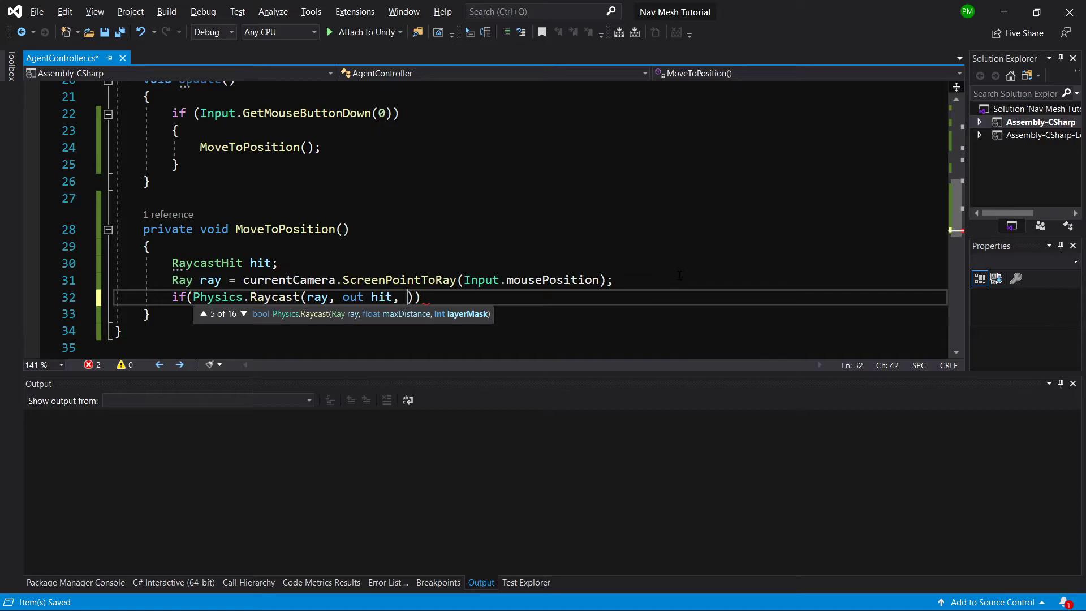
pyautogui.scroll(3, 673, 227)
pyautogui.scroll(3, 668, 180)
pyautogui.scroll(-8, 649, 188)
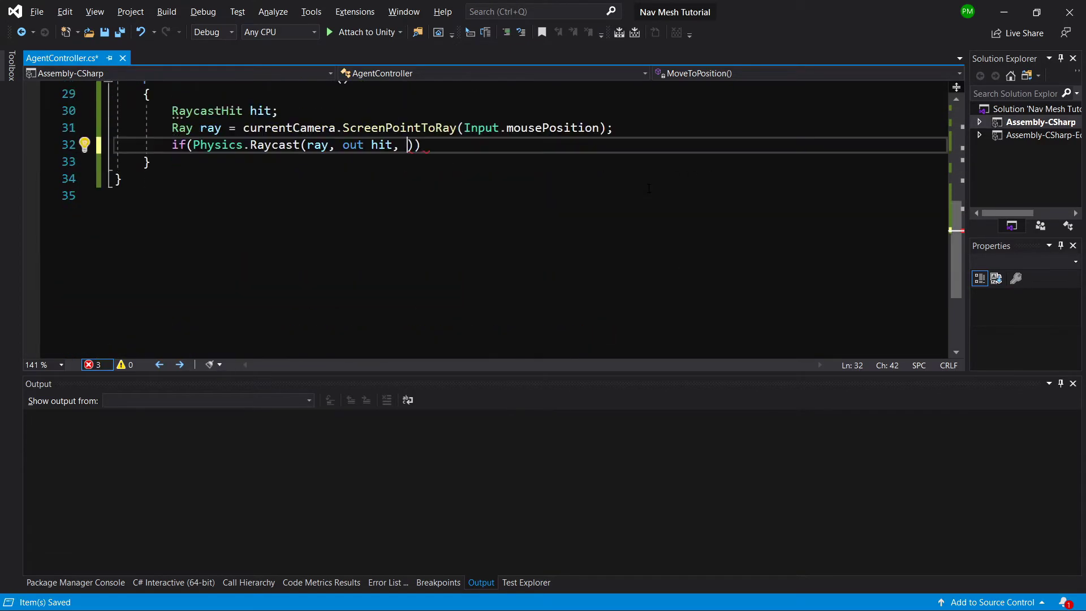
pyautogui.write('gr')
pyautogui.press('Tab')
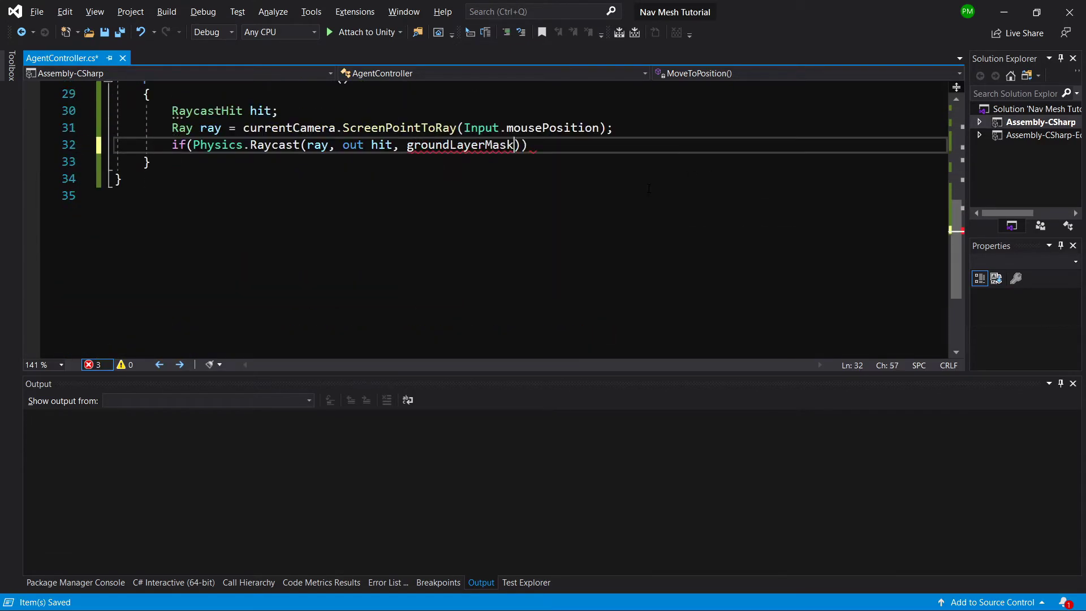
pyautogui.write('))')
pyautogui.press('Return')
pyautogui.write('{')
pyautogui.press('Return')
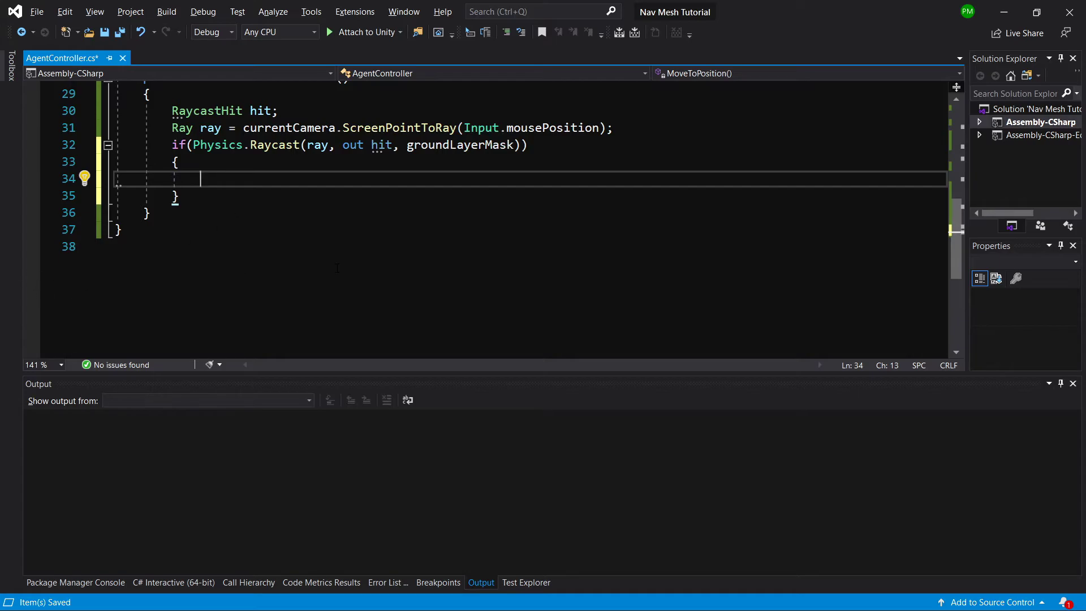
# Inside the block, call navAgent.SetDestination(hit.point); and save the script
pyautogui.write('navAgent.Set')
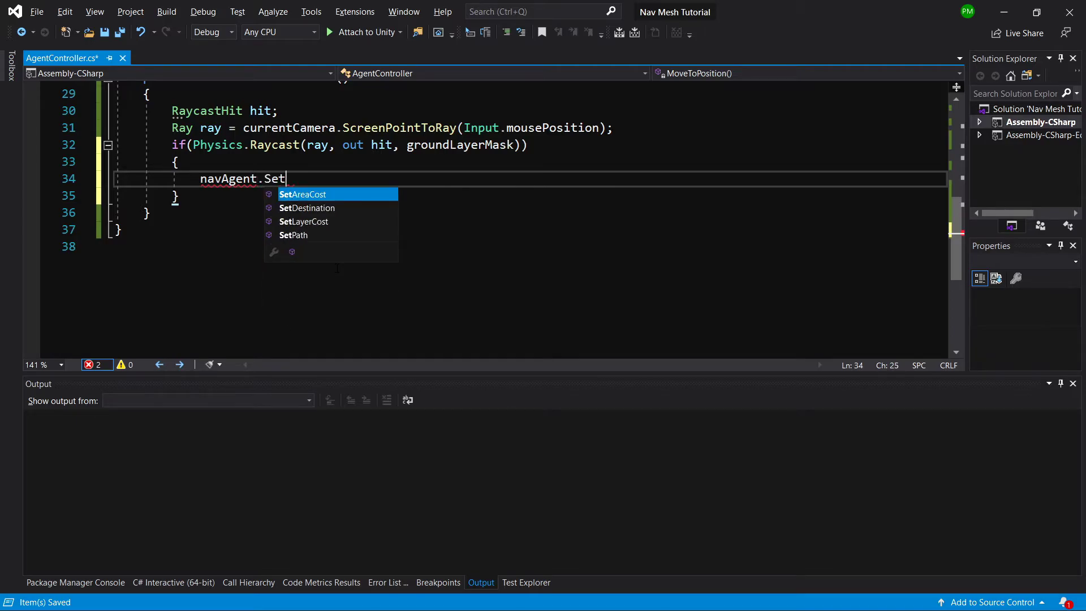
pyautogui.press('Tab')
pyautogui.write('(hit.p')
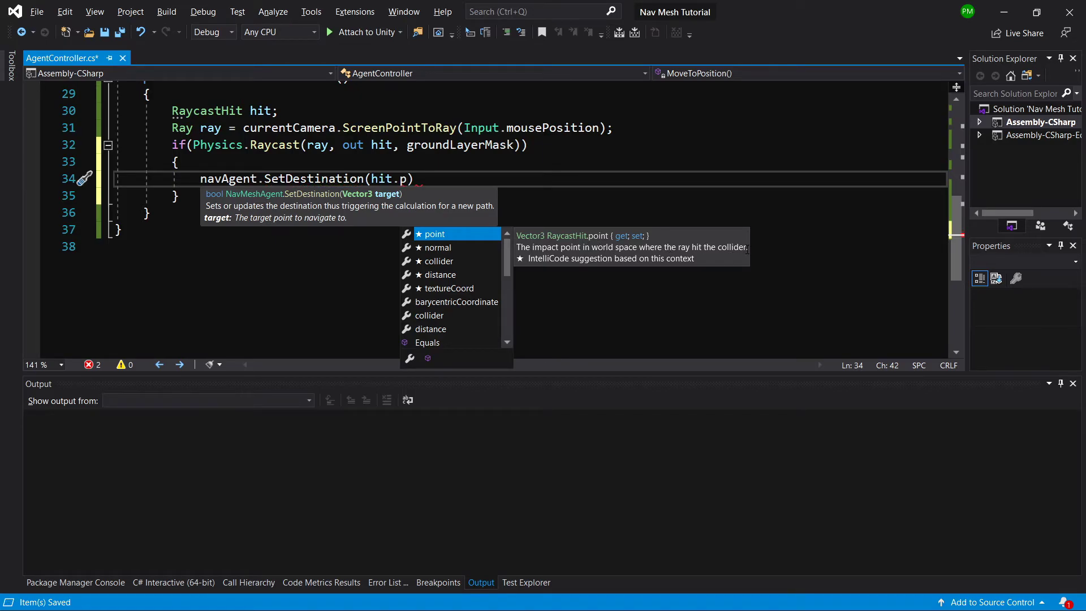
pyautogui.press('Tab')
pyautogui.write(')')
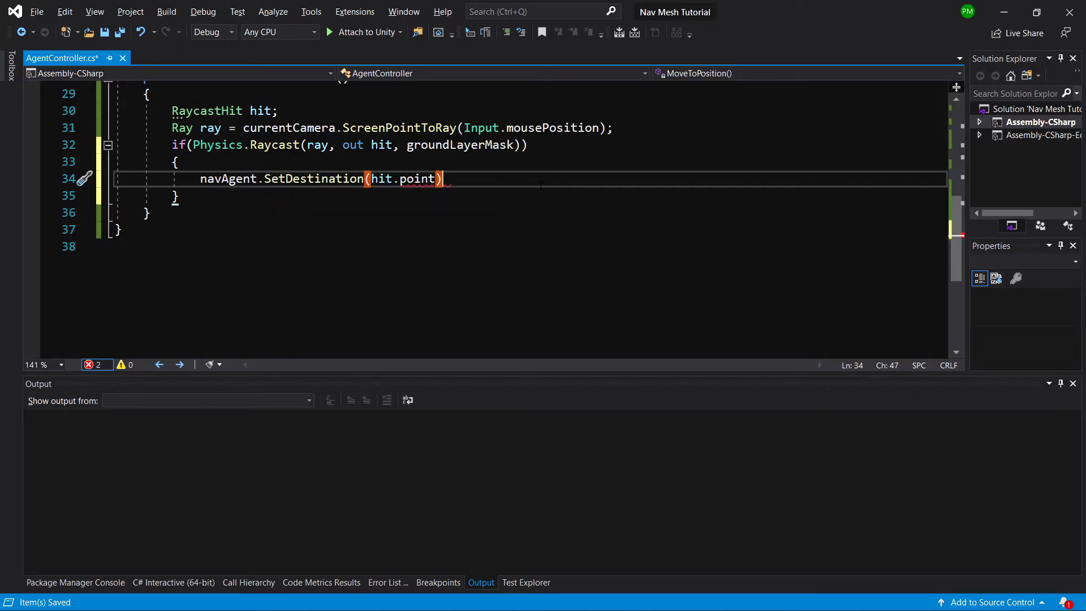
pyautogui.write(';')
pyautogui.hotkey('ctrl', 's')
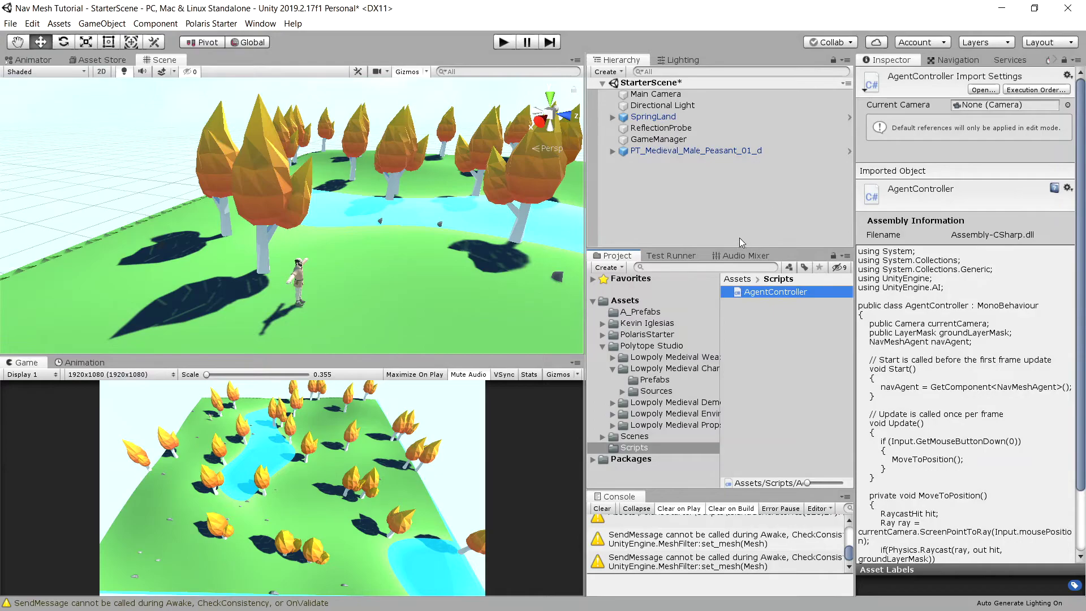
# Rename the peasant to Agent and drag the AgentController script onto it
pyautogui.click(729, 152)
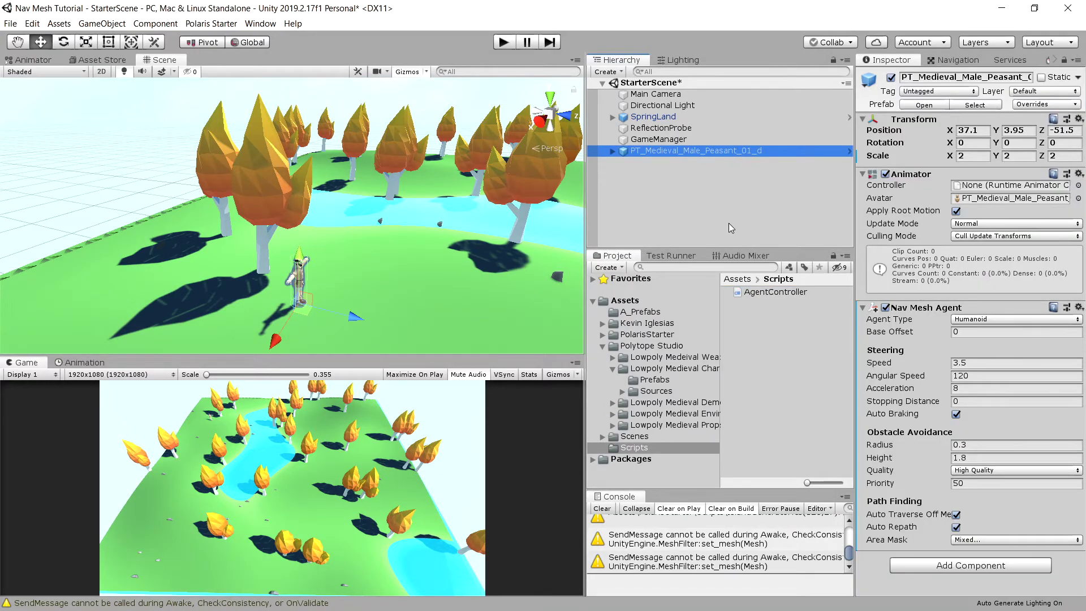
pyautogui.press('F2')
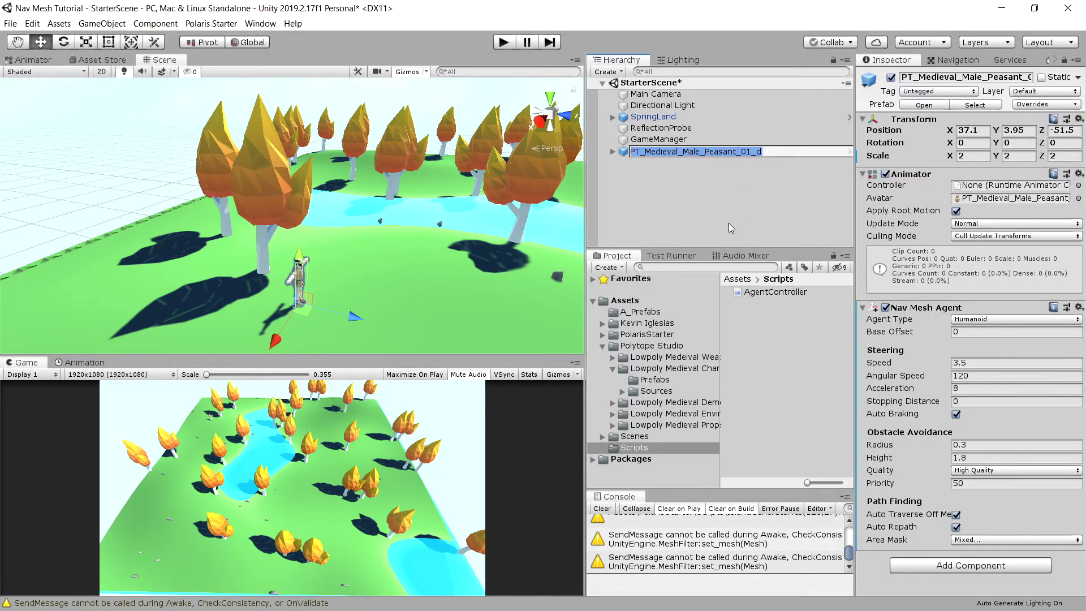
pyautogui.write('Agent')
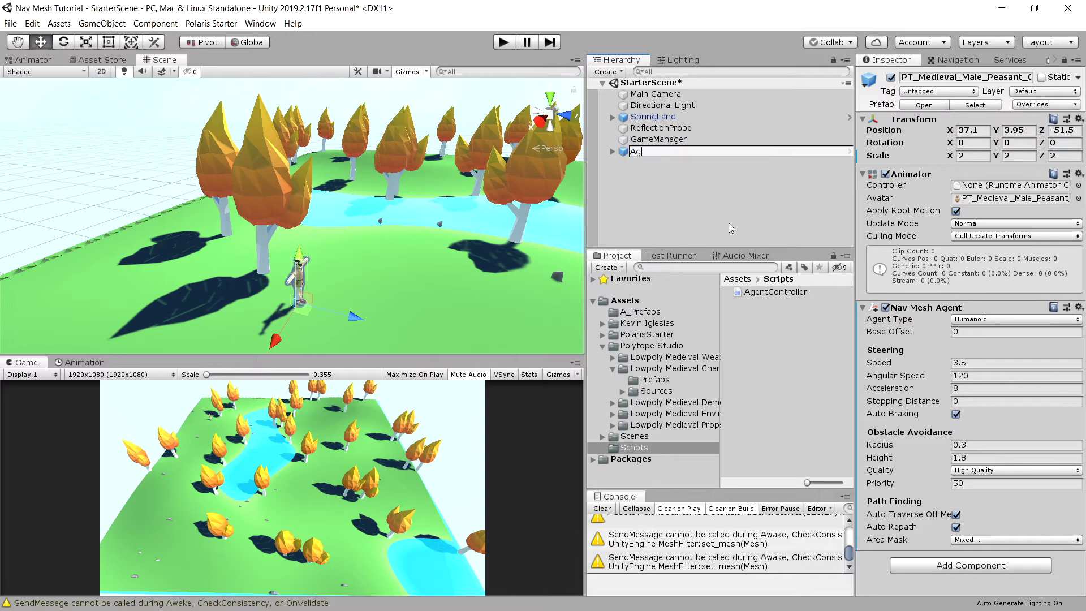
pyautogui.press('Return')
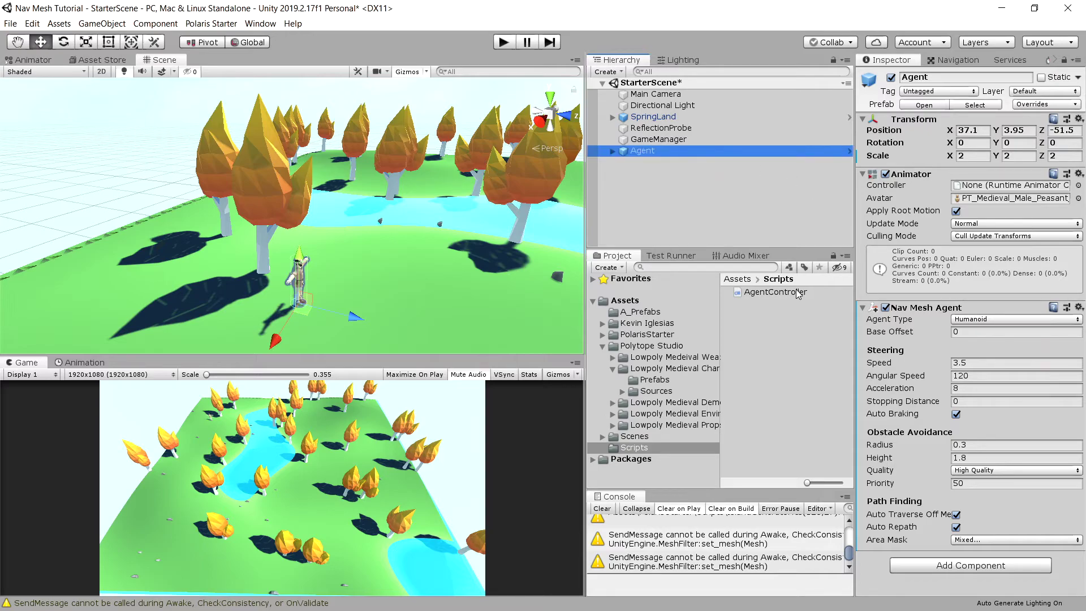
pyautogui.moveTo(795, 293); pyautogui.dragTo(653, 152)
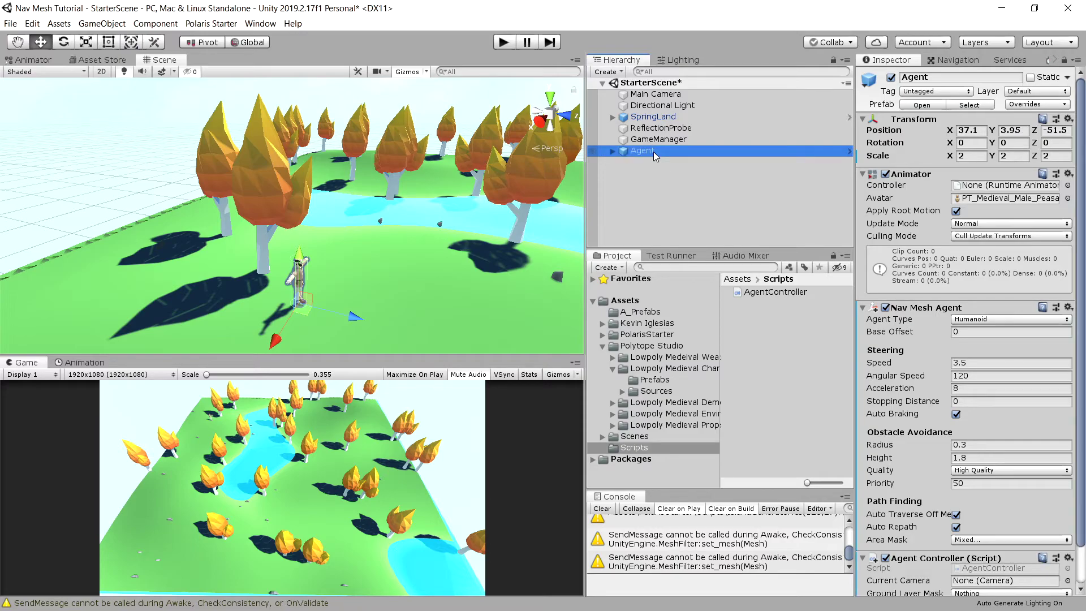
# Expand SpringLand, name User Layer 8 'Ground', and set the Land object's layer to Ground
pyautogui.click(881, 175)
pyautogui.click(651, 117)
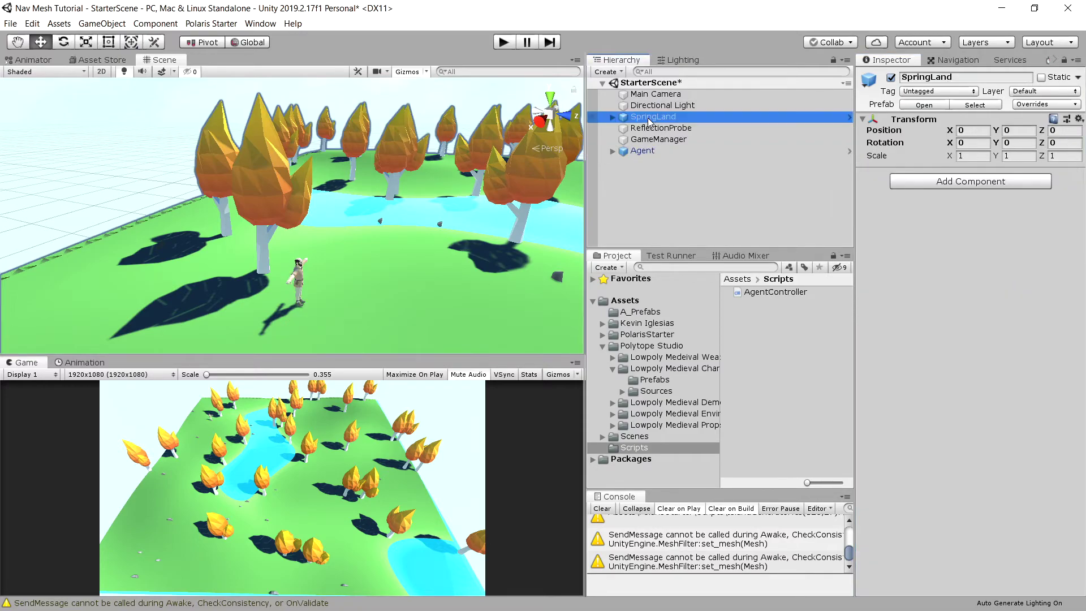
pyautogui.click(612, 117)
pyautogui.click(649, 128)
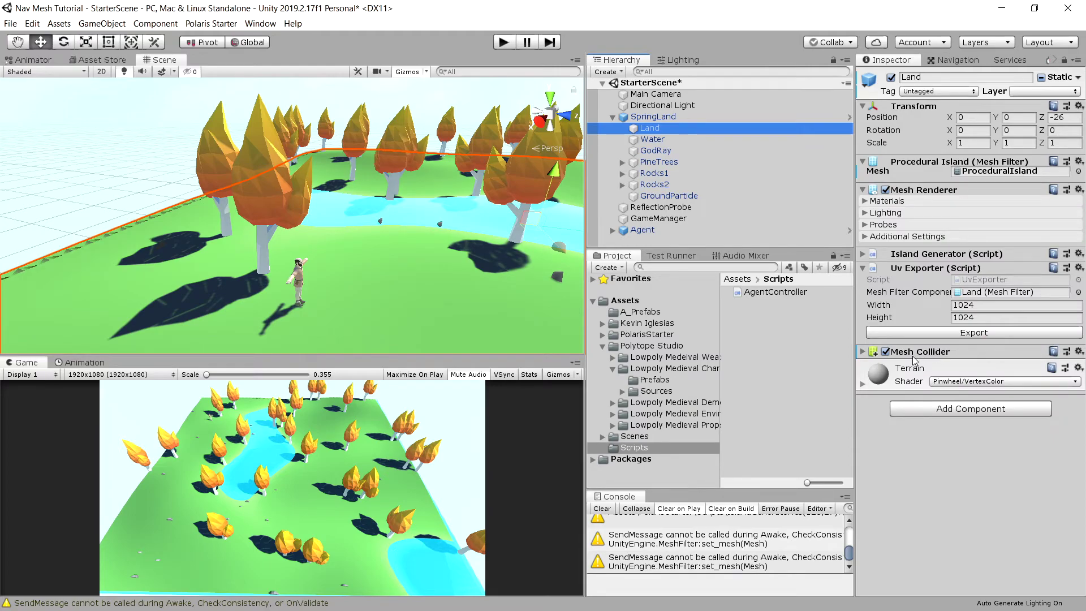
pyautogui.click(1052, 93)
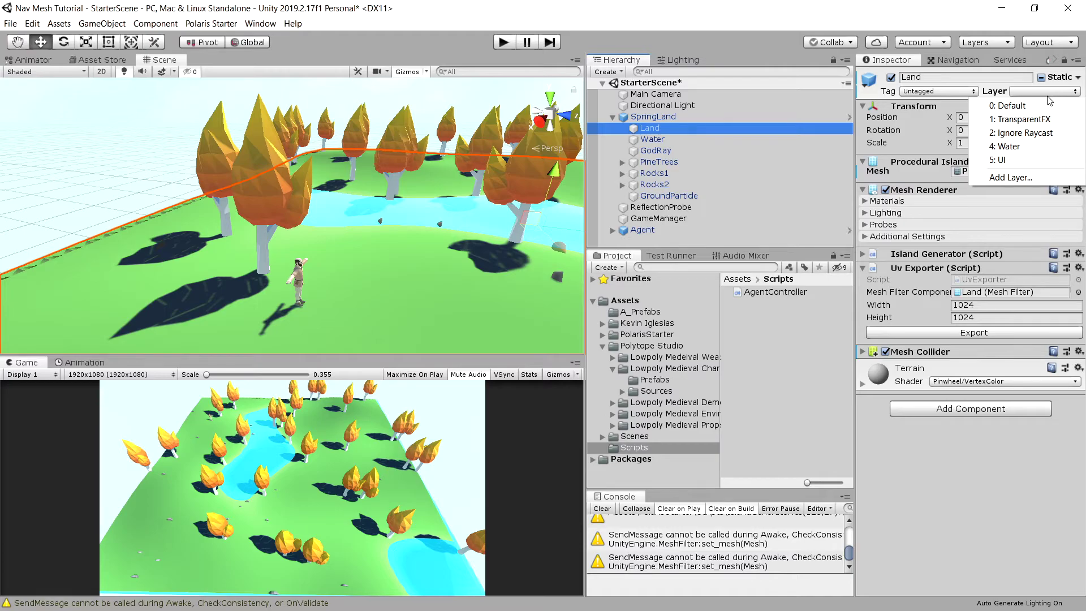
pyautogui.click(1013, 179)
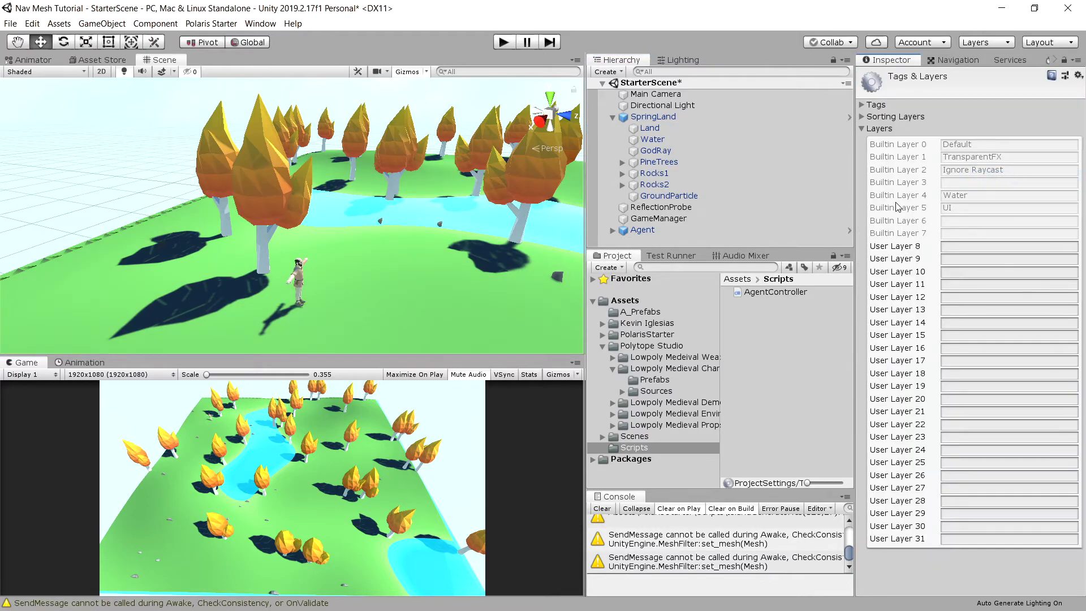
pyautogui.click(951, 246)
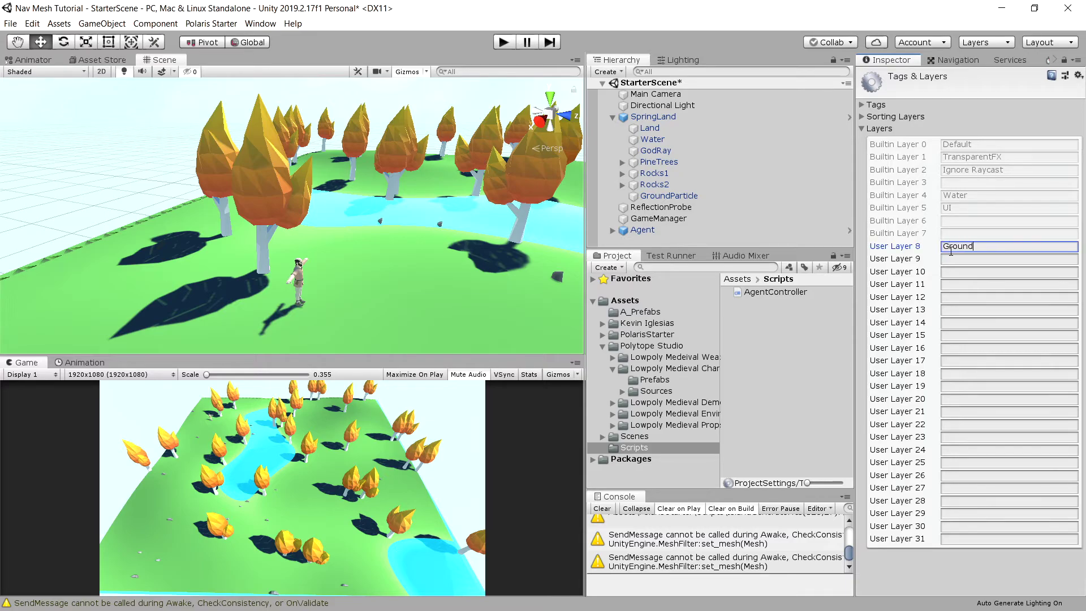
pyautogui.click(723, 127)
pyautogui.click(1041, 93)
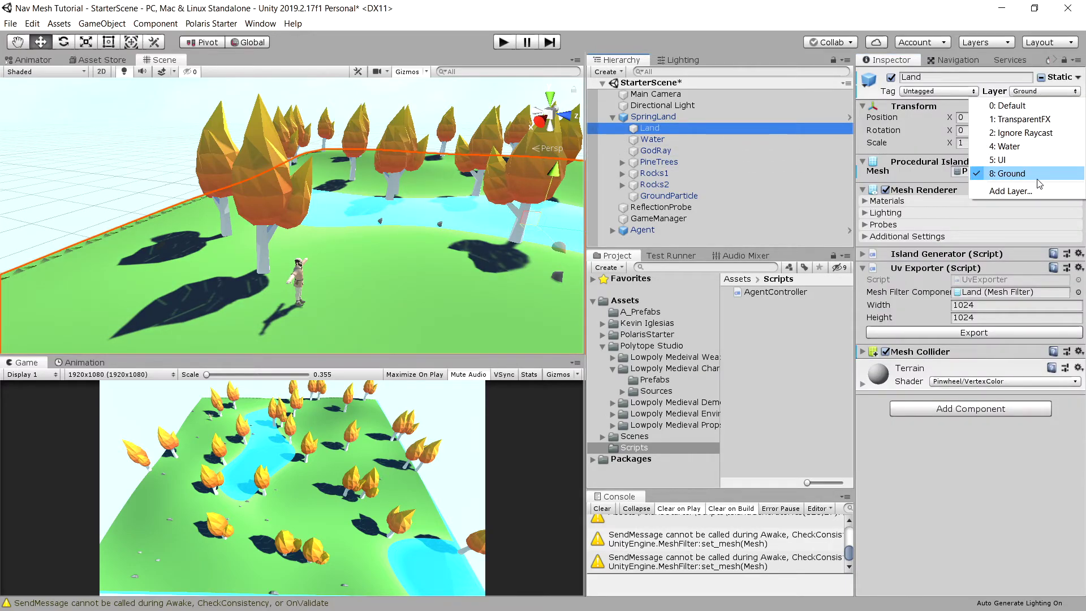
pyautogui.click(1012, 173)
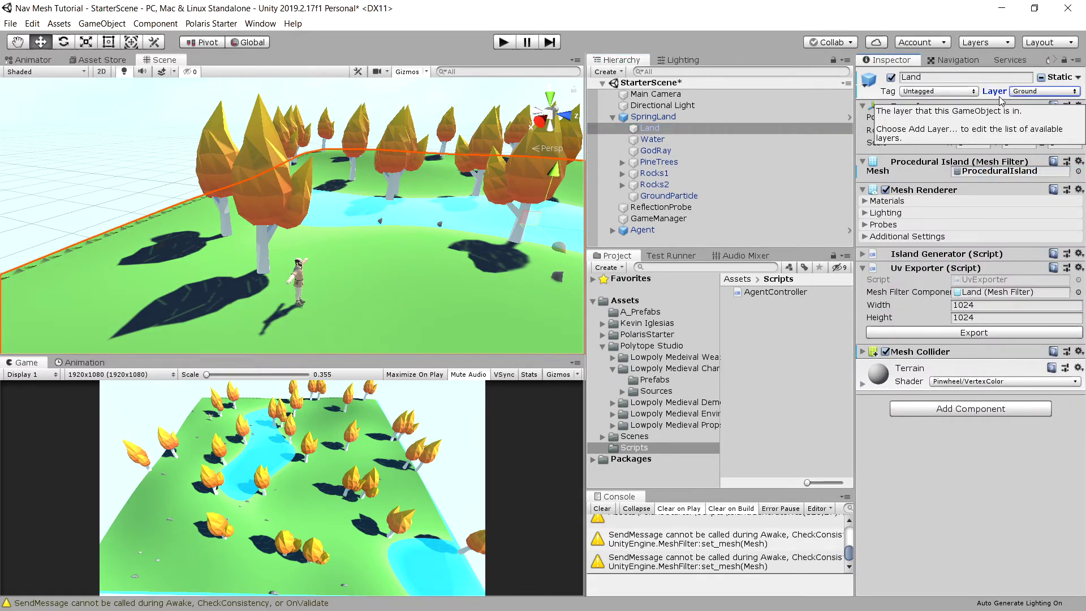
# On the Agent's controller, choose Ground as the layer mask and drag Main Camera into Current Camera
pyautogui.click(643, 231)
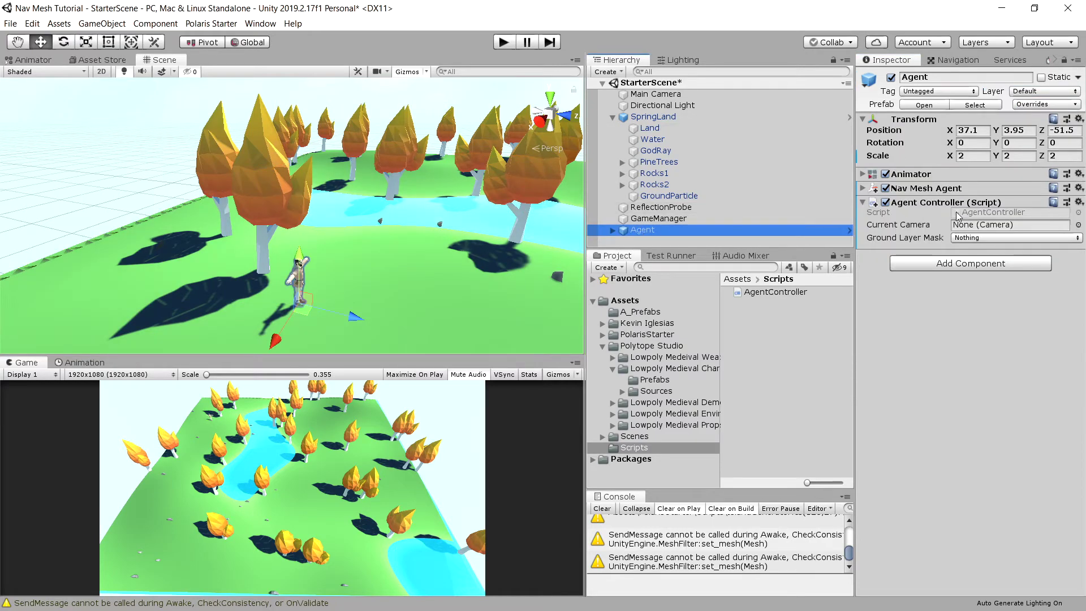
pyautogui.click(986, 238)
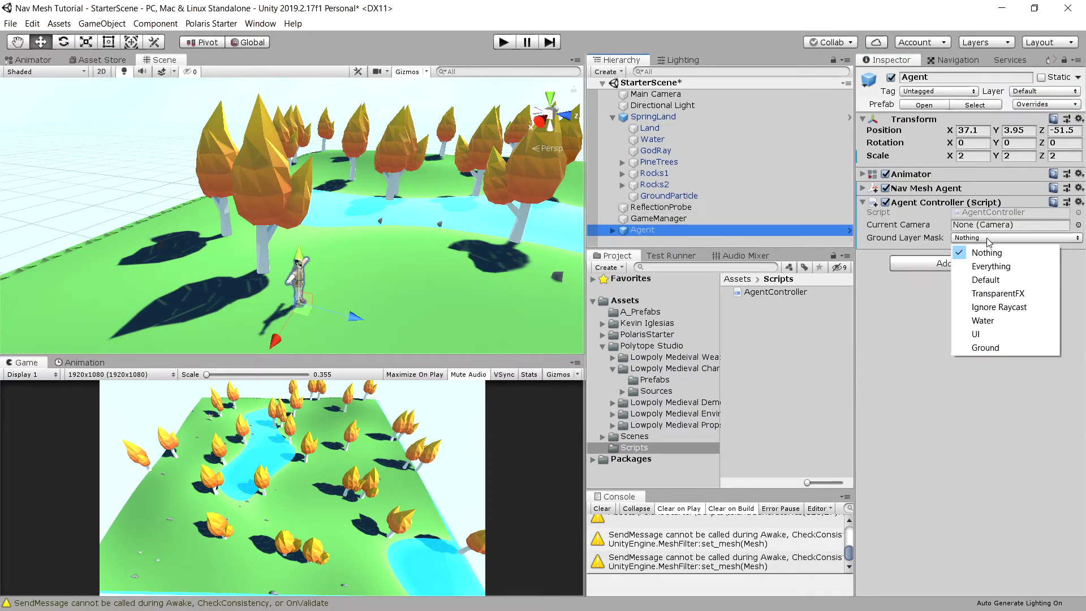
pyautogui.click(994, 348)
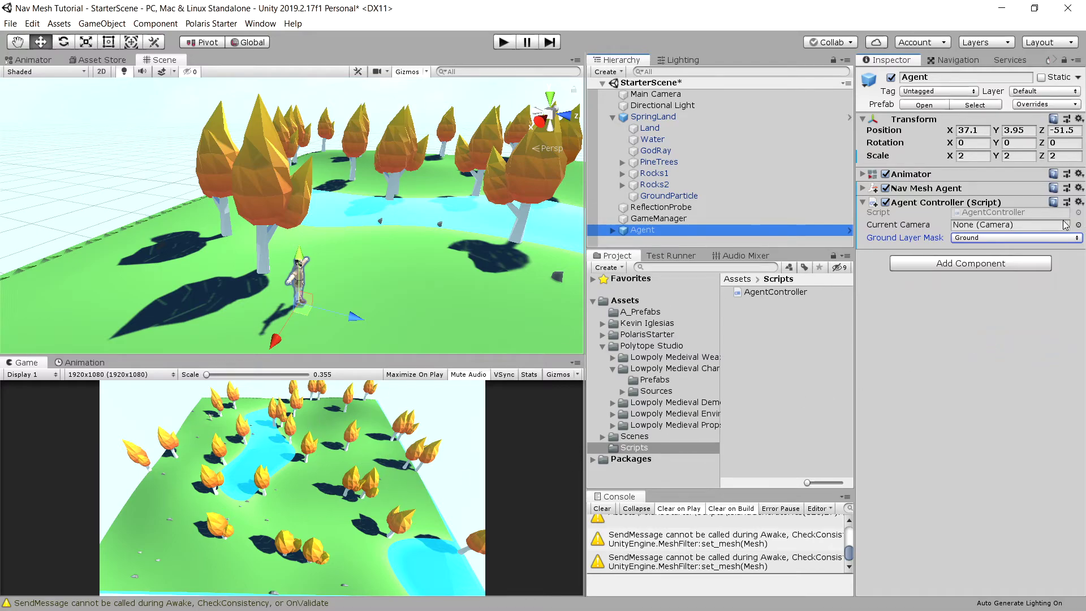
pyautogui.moveTo(656, 94); pyautogui.dragTo(971, 226)
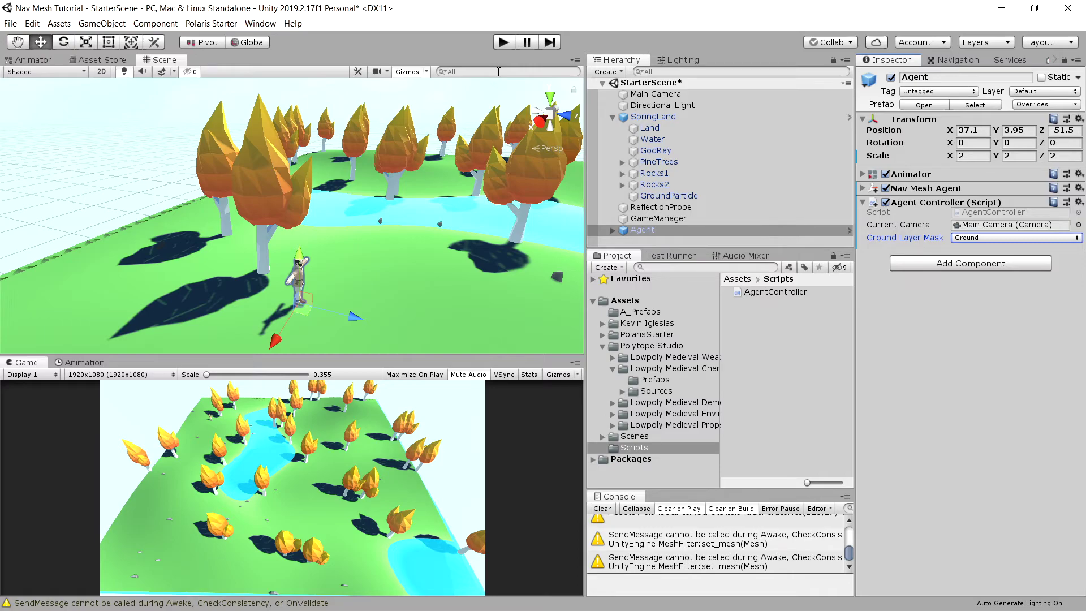
# Enter Play mode, send the Agent to a clicked spot, and set Nav Mesh Agent Speed to 6
pyautogui.click(506, 43)
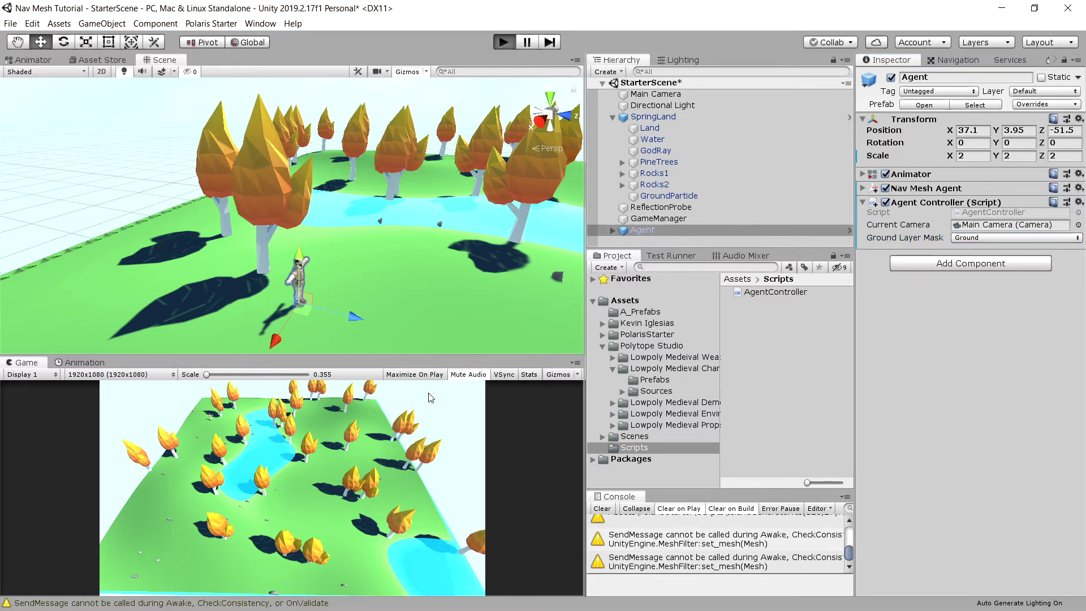
pyautogui.click(303, 508)
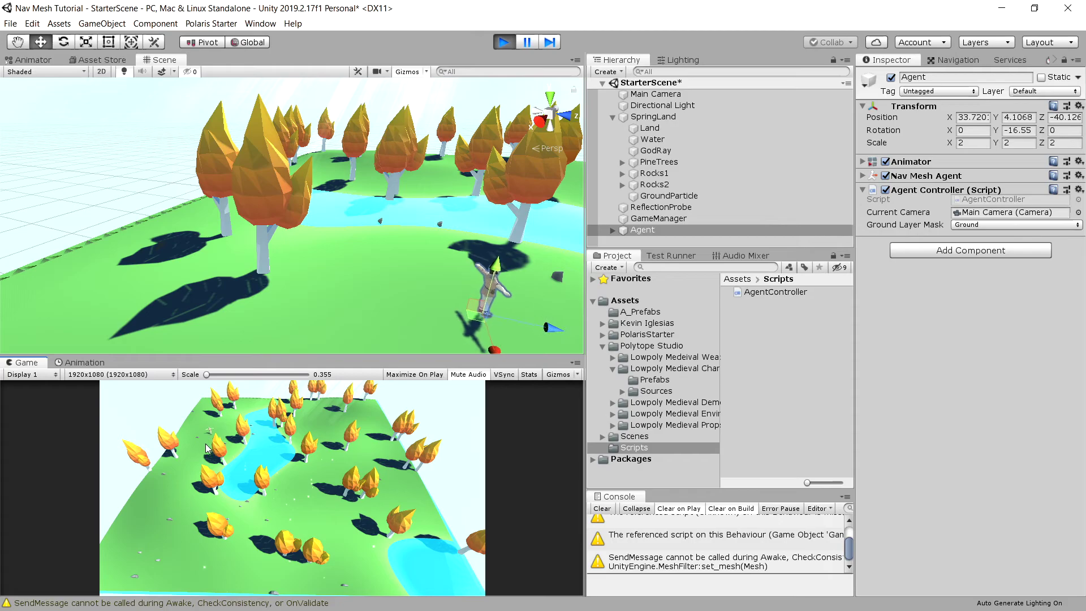
pyautogui.click(872, 179)
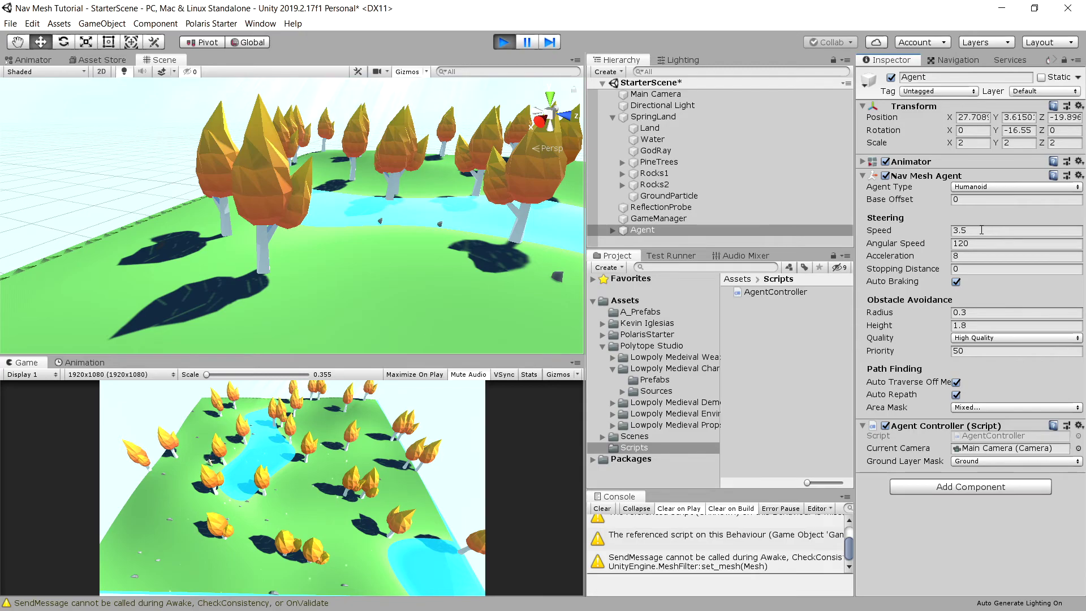
pyautogui.click(981, 230)
pyautogui.write('6')
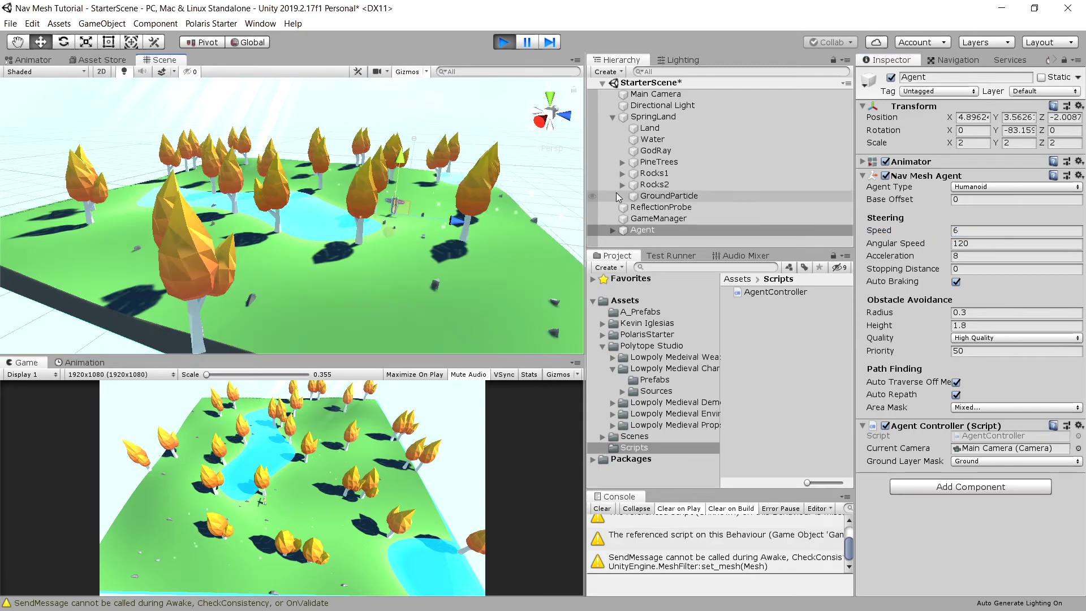
# Frame the Agent in the Scene view and click three more ground spots to test faster movement
pyautogui.click(617, 195)
pyautogui.click(642, 230)
pyautogui.press('f')
pyautogui.keyDown('alt'); pyautogui.moveTo(154, 261); pyautogui.dragTo(398, 300); pyautogui.keyUp('alt')
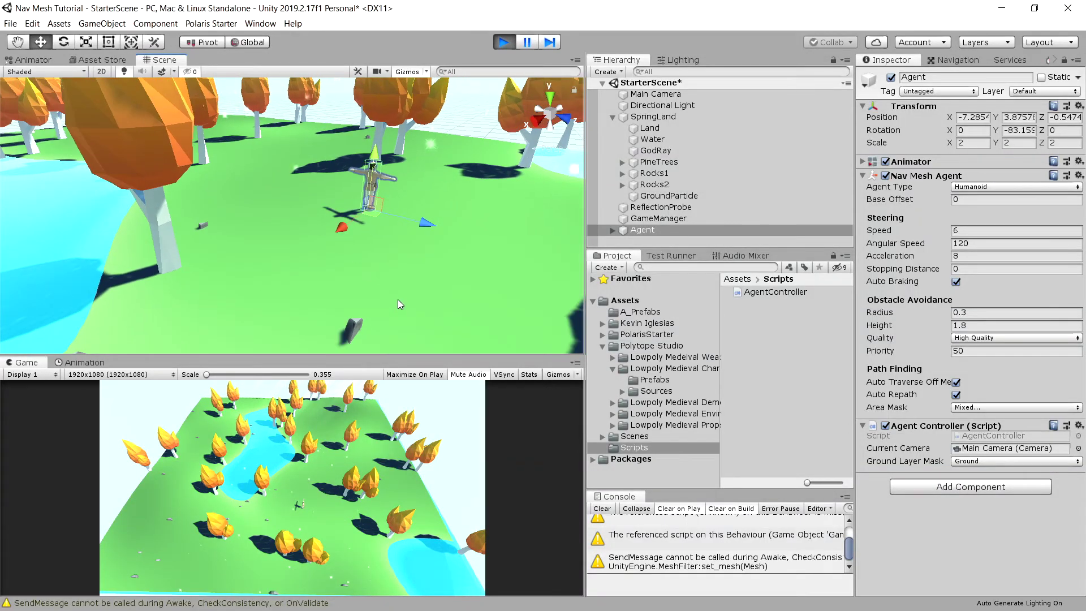
pyautogui.click(325, 518)
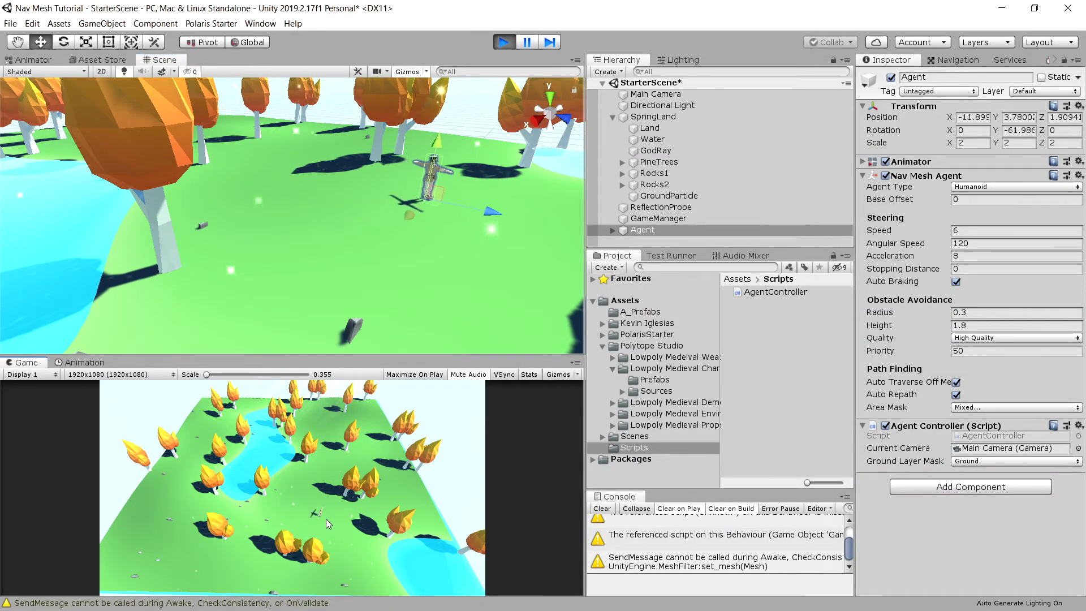
pyautogui.click(242, 516)
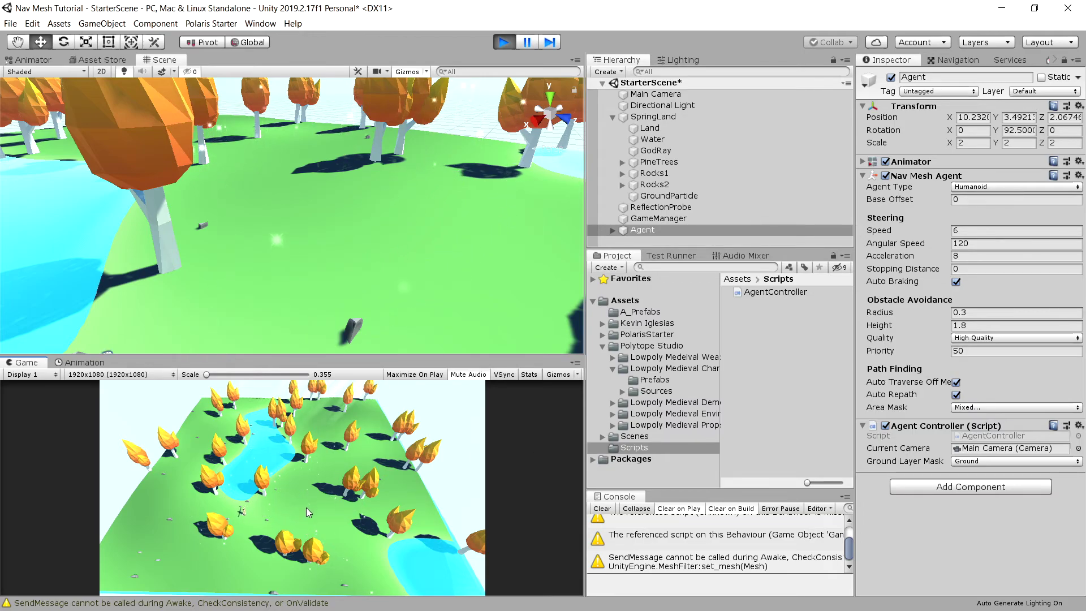
pyautogui.scroll(3, 315, 484)
pyautogui.click(284, 533)
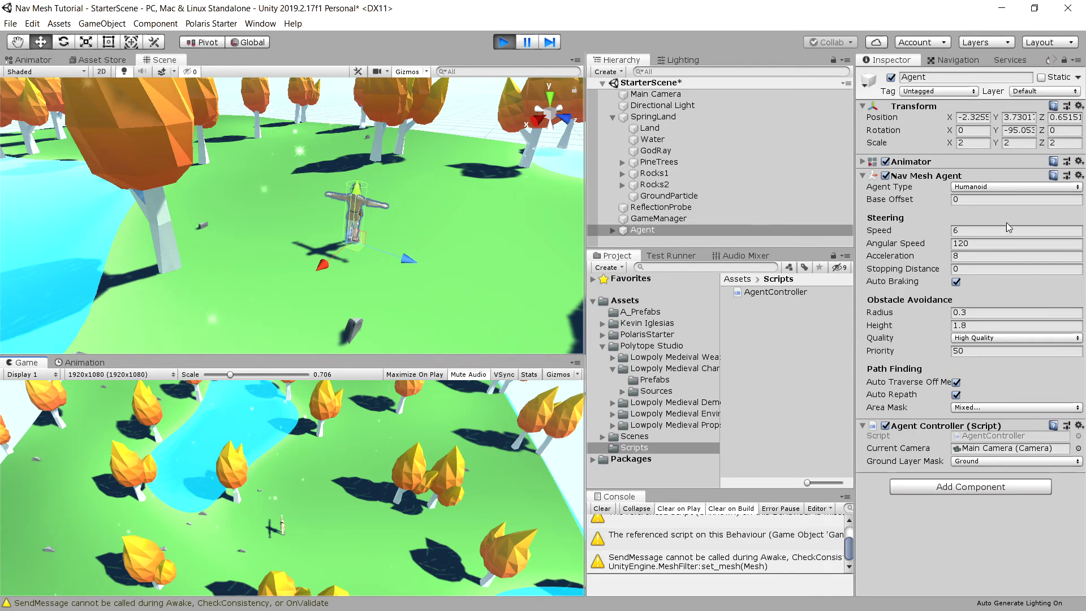
# Set Angular Speed to 2000 and click two ground spots to test the sharper turning
pyautogui.click(992, 243)
pyautogui.write('1')
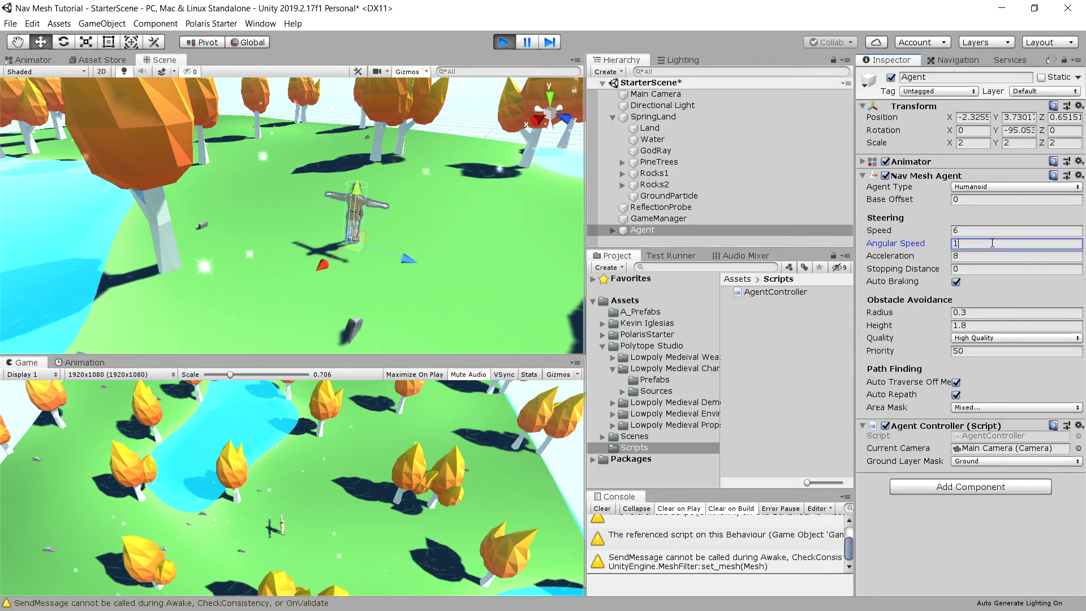
pyautogui.press('BackSpace')
pyautogui.write('20')
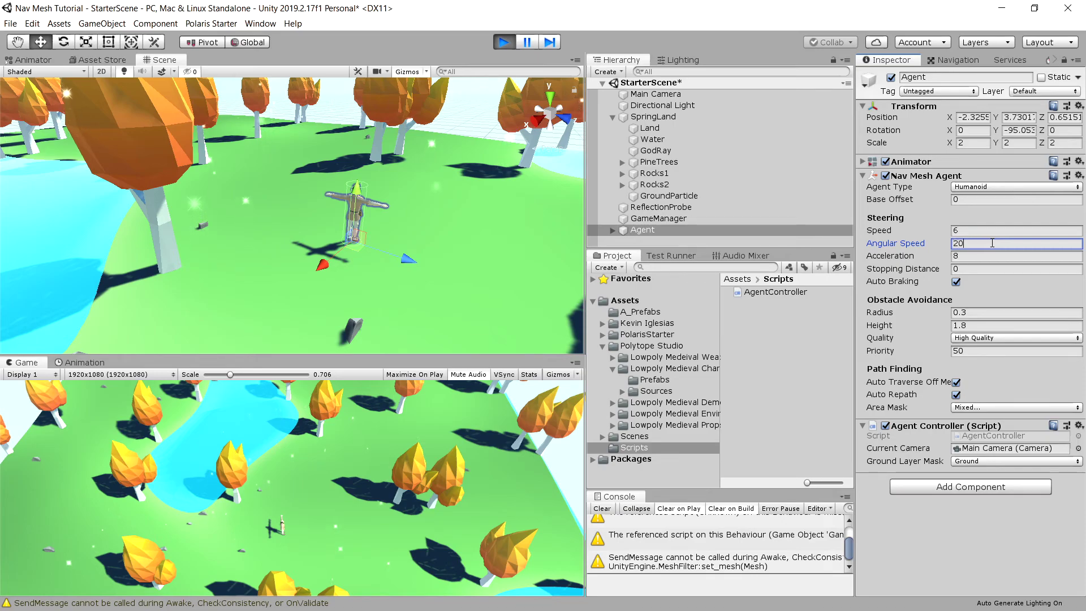
pyautogui.write('00')
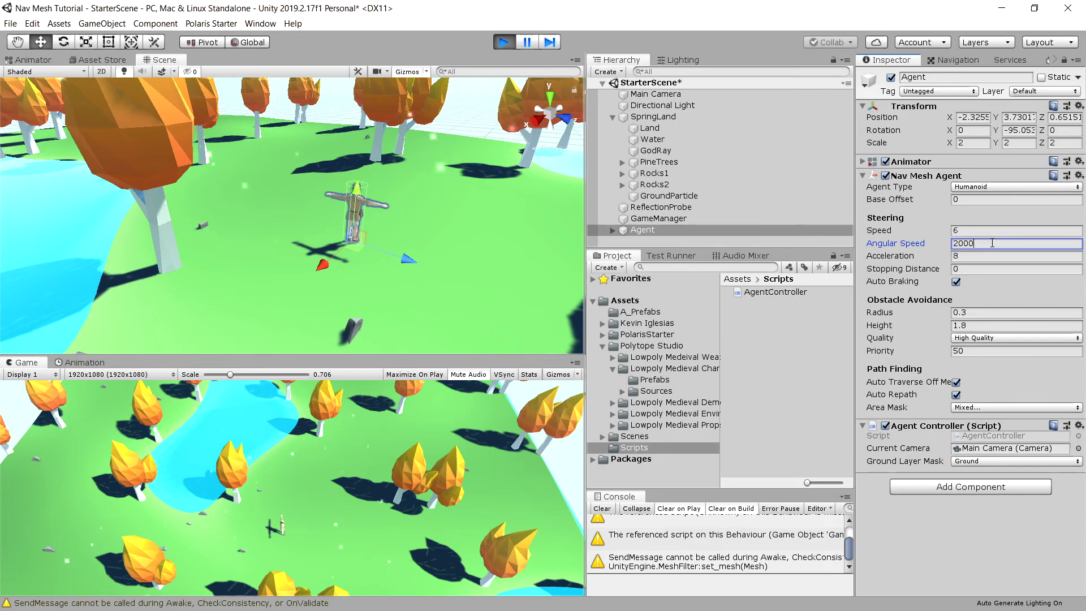
pyautogui.click(193, 528)
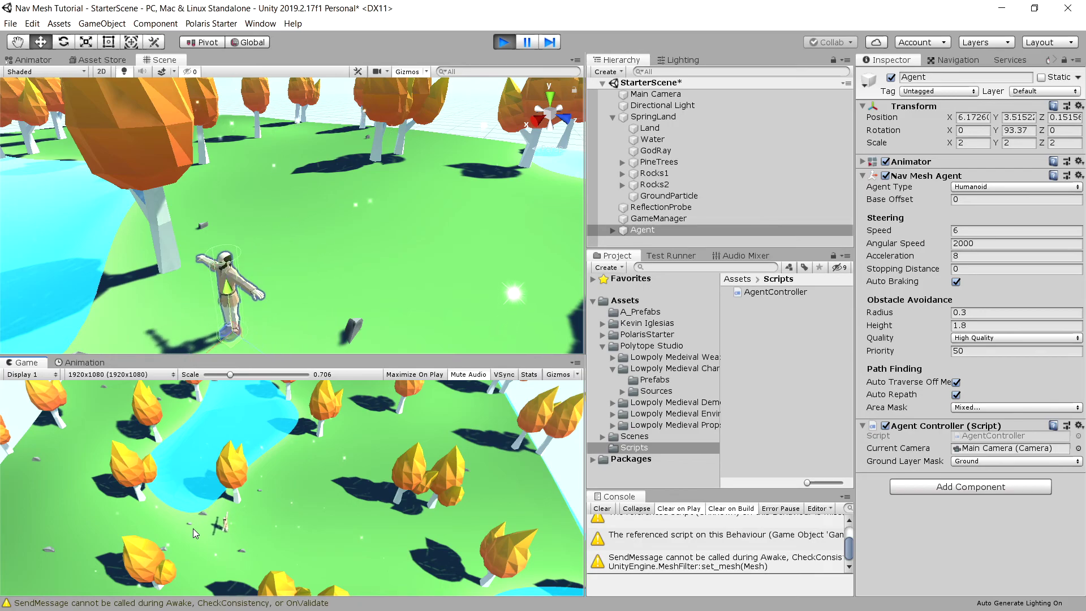
pyautogui.click(349, 536)
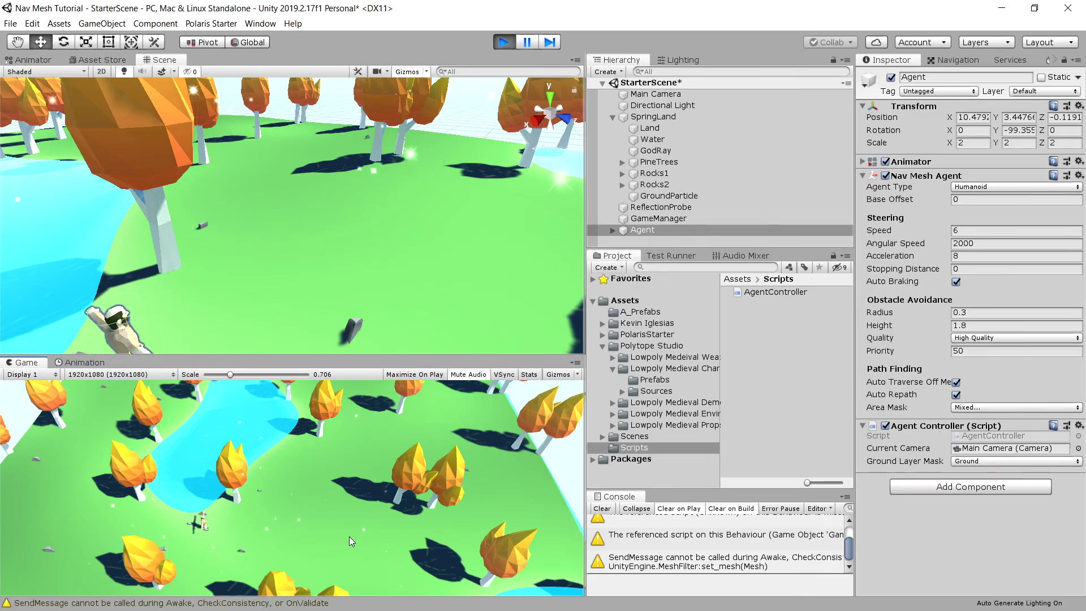